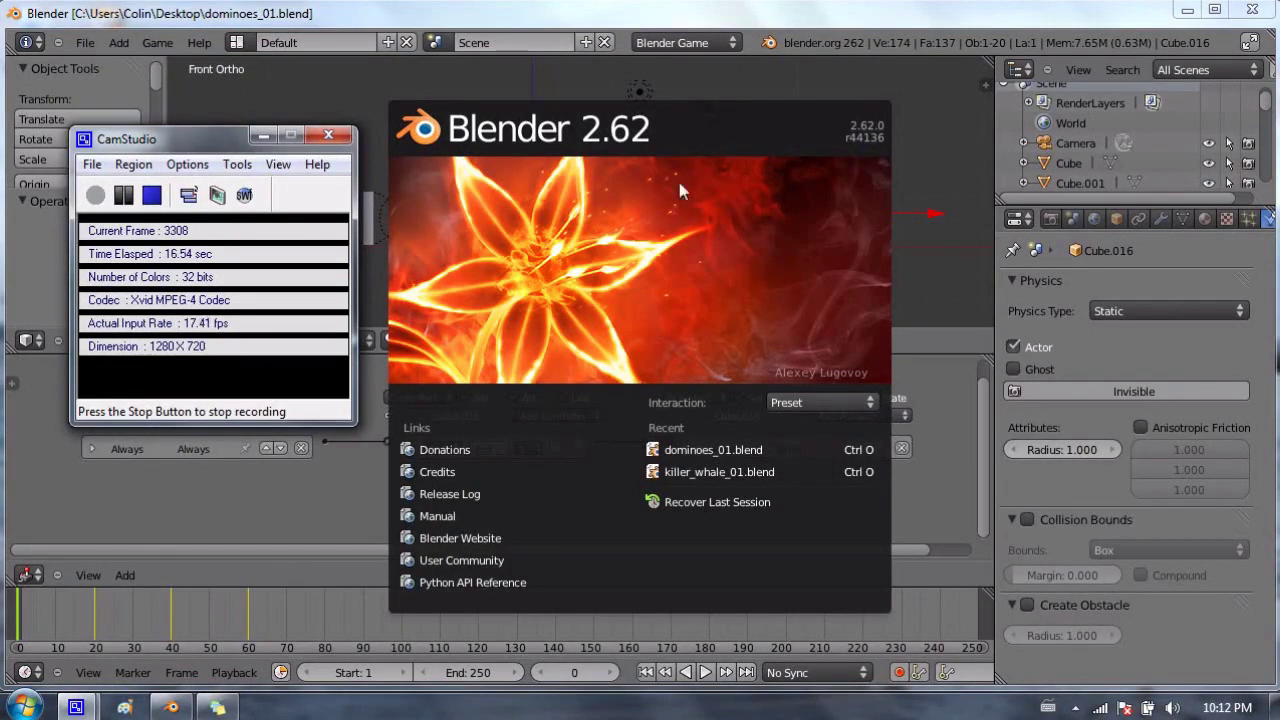
# Close the splash screen and widen the Properties editor beside the 3D view.
pyautogui.click(479, 13)
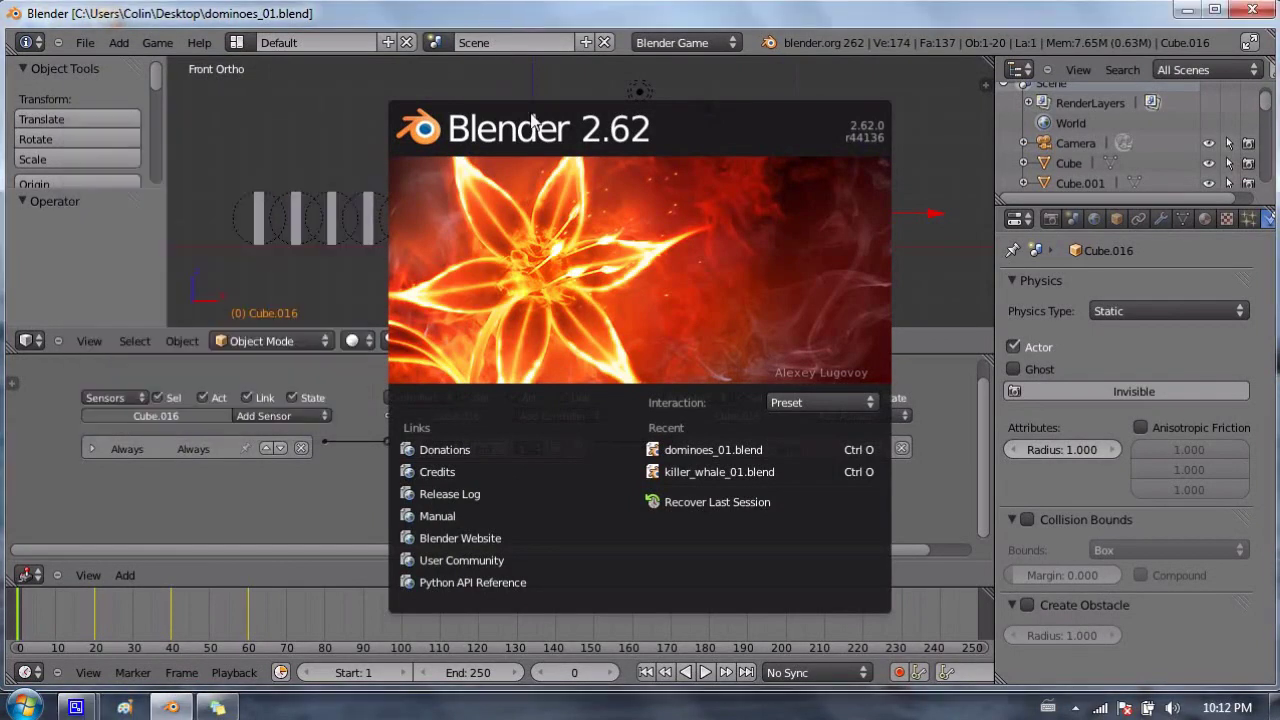
pyautogui.click(575, 195)
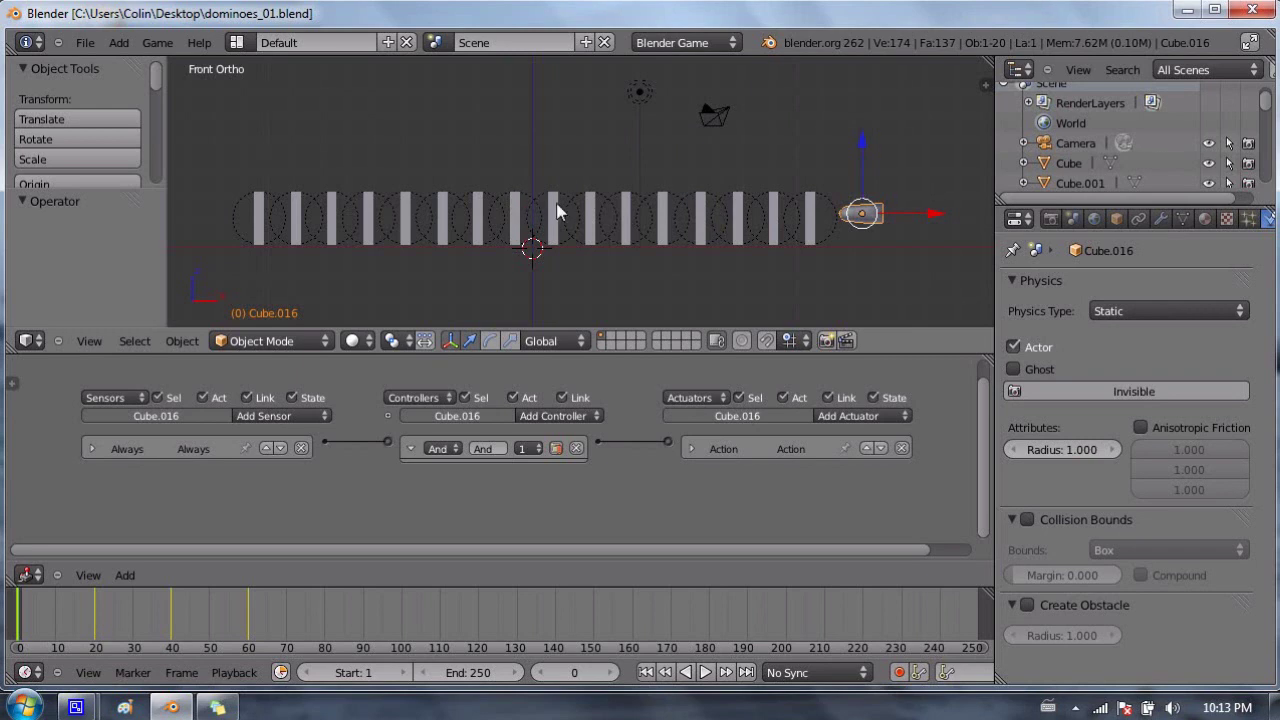
pyautogui.keyDown('shift'); pyautogui.moveTo(569, 203); pyautogui.dragTo(562, 189, button='middle'); pyautogui.keyUp('shift')
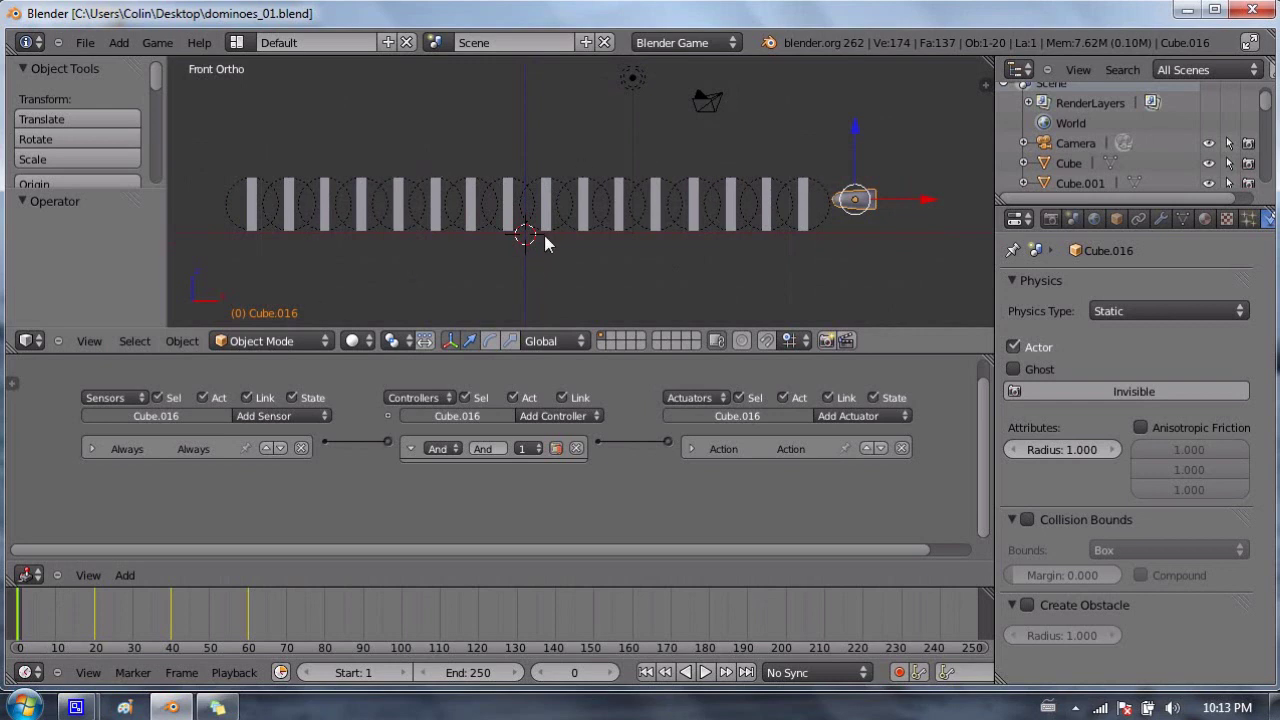
pyautogui.click(690, 43)
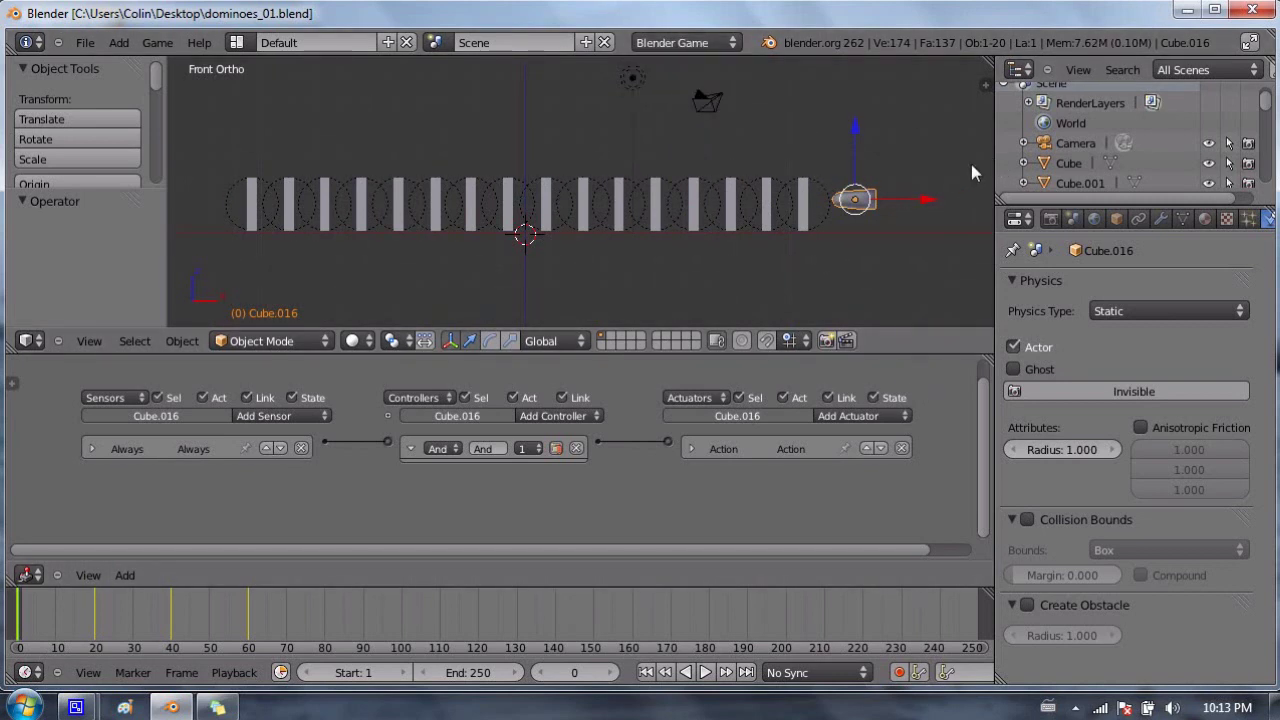
pyautogui.moveTo(993, 159); pyautogui.dragTo(868, 178)
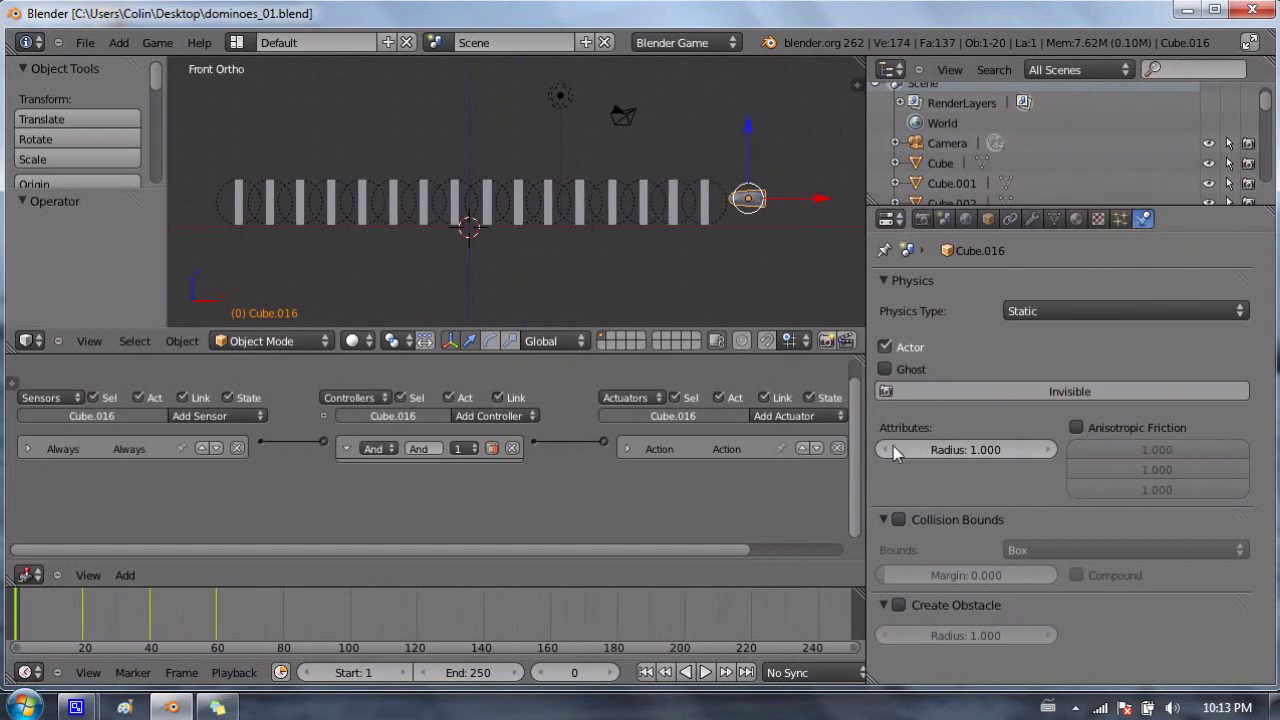
# Select a domino near the middle of the row and examine its rigid body and collision bounds settings.
pyautogui.rightClick(545, 196)
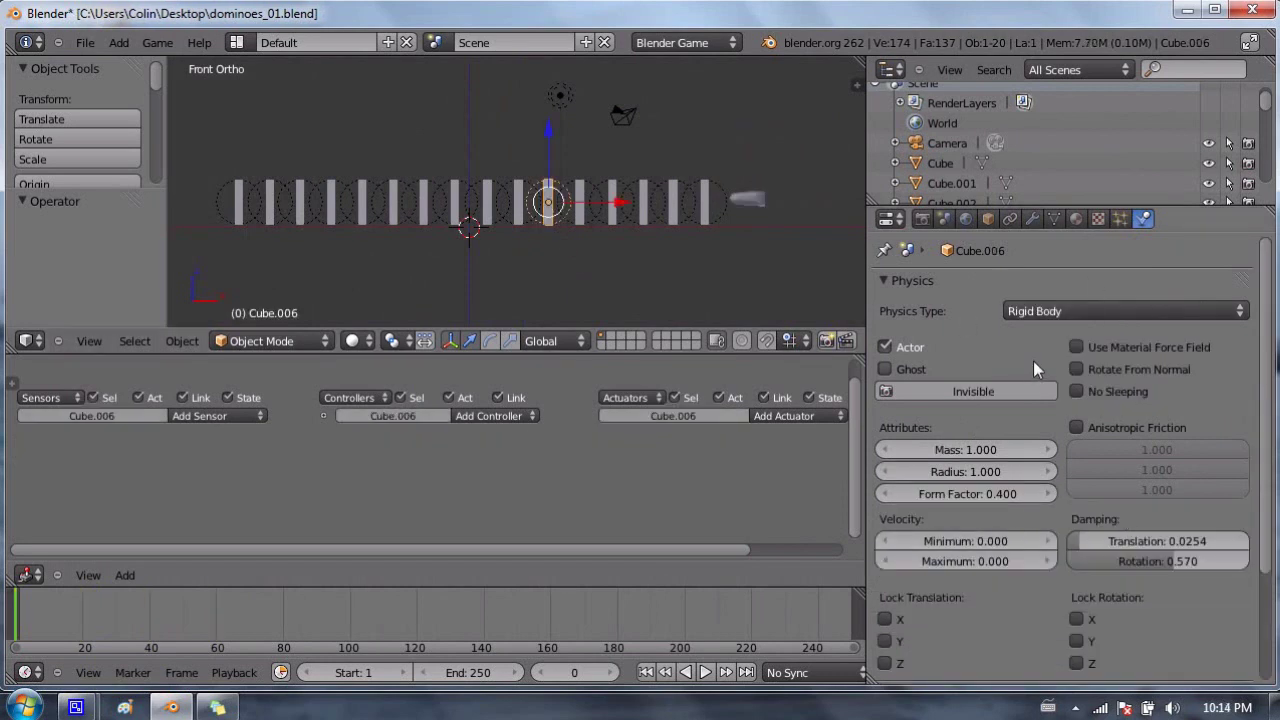
pyautogui.scroll(-4, 1032, 360)
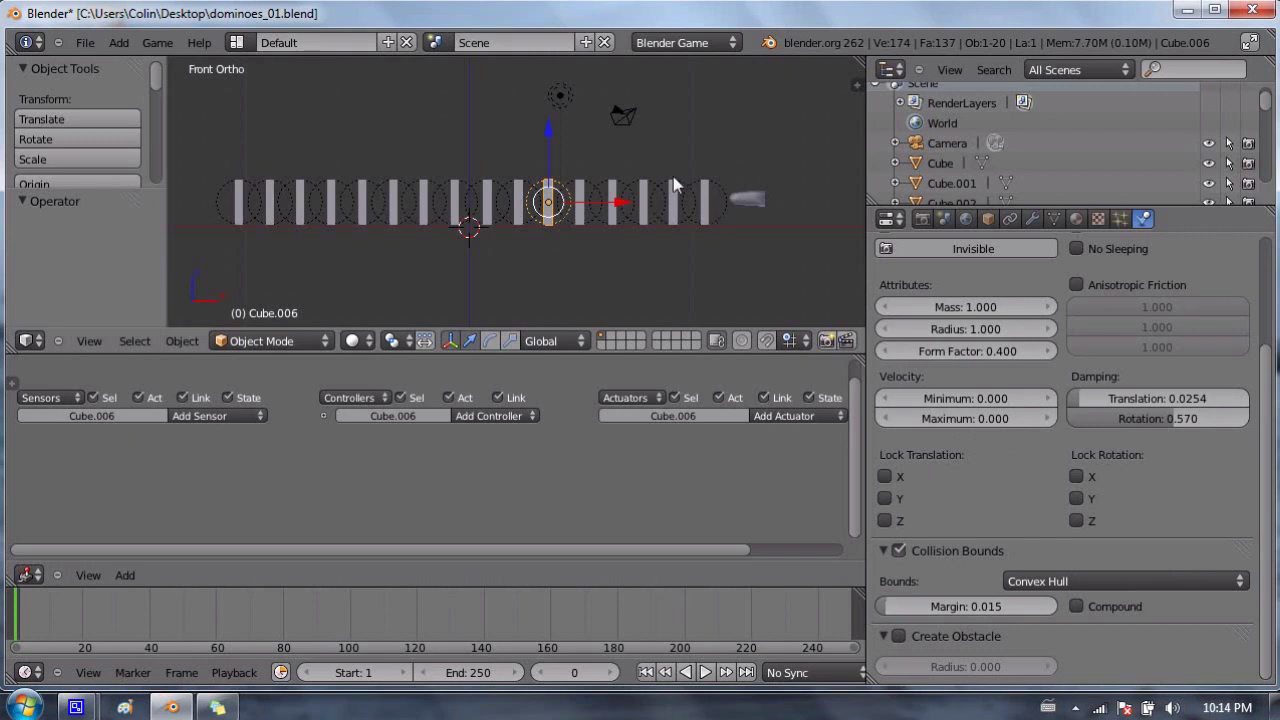
# Select the bullet-shaped pusher Cube.016 and scrub the timeline to examine its keyframed motion against the last domino.
pyautogui.rightClick(757, 203)
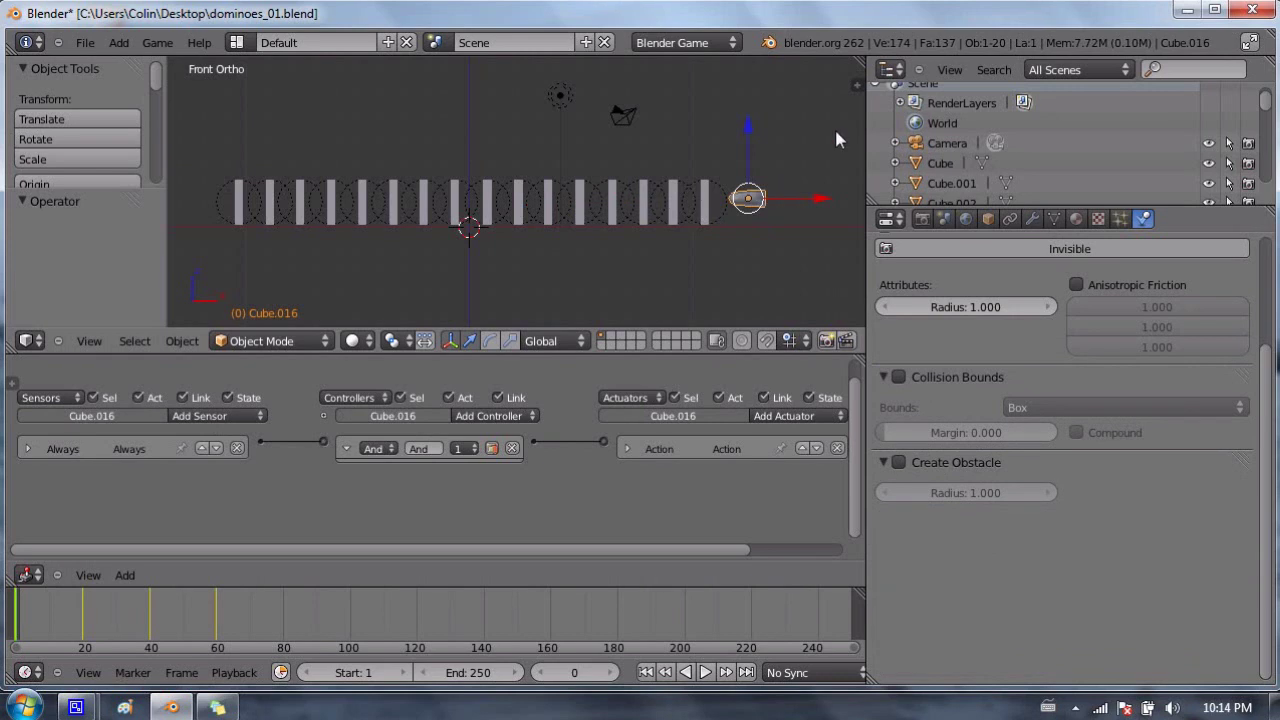
pyautogui.scroll(2, 763, 192)
pyautogui.keyDown('shift'); pyautogui.moveTo(814, 193); pyautogui.dragTo(602, 214, button='middle'); pyautogui.keyUp('shift')
pyautogui.scroll(2, 606, 131)
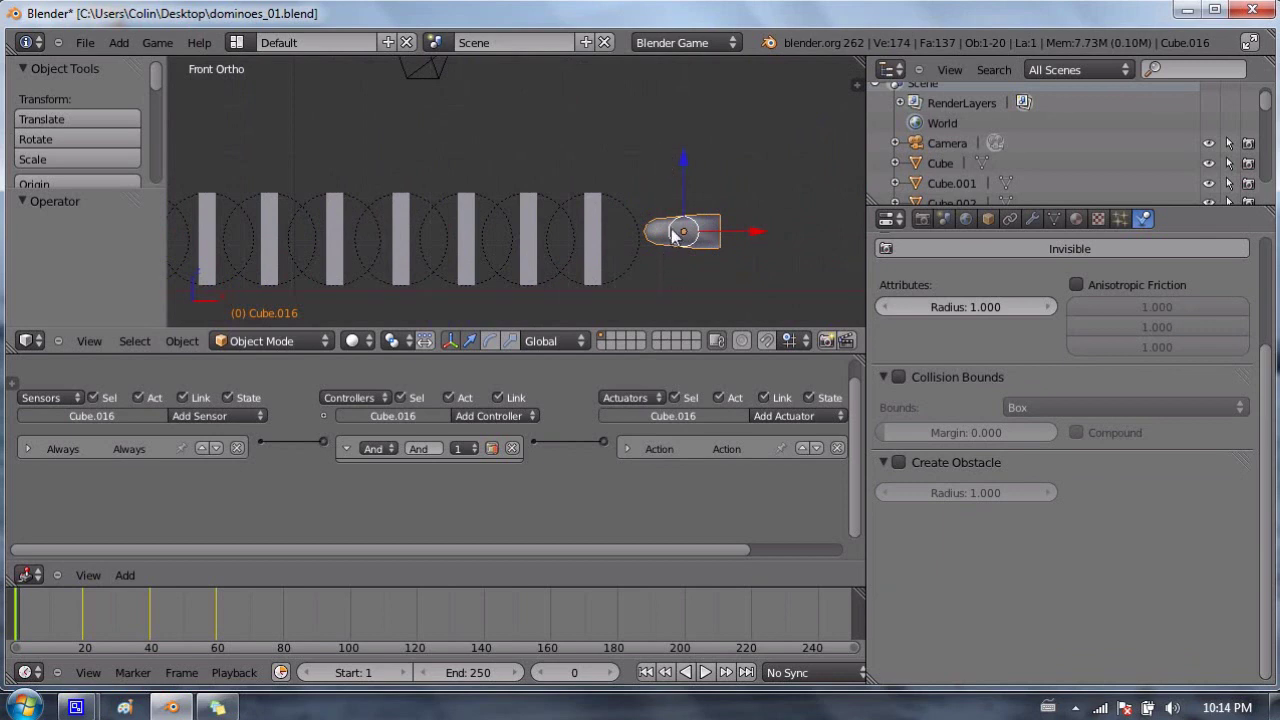
pyautogui.keyDown('shift'); pyautogui.moveTo(589, 235); pyautogui.dragTo(607, 184, button='middle'); pyautogui.keyUp('shift')
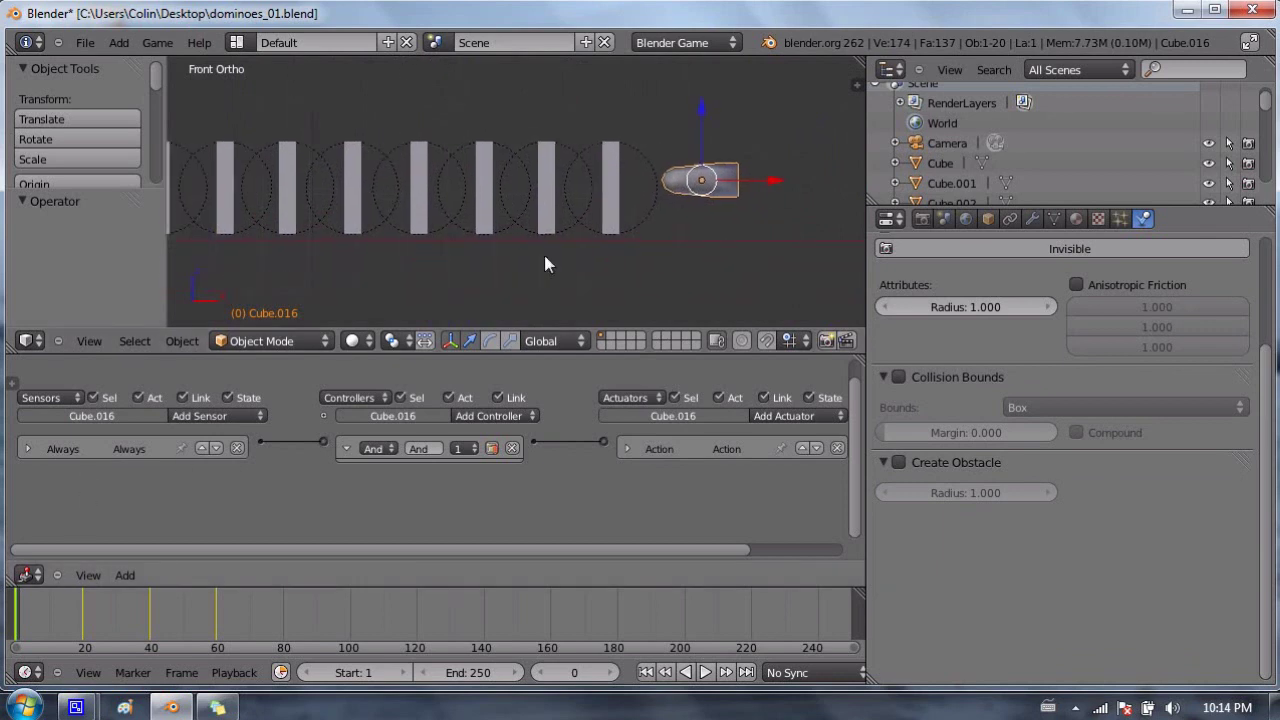
pyautogui.moveTo(30, 615)
pyautogui.mouseDown()
pyautogui.moveTo(282, 604)
pyautogui.moveTo(44, 614)
pyautogui.mouseUp()
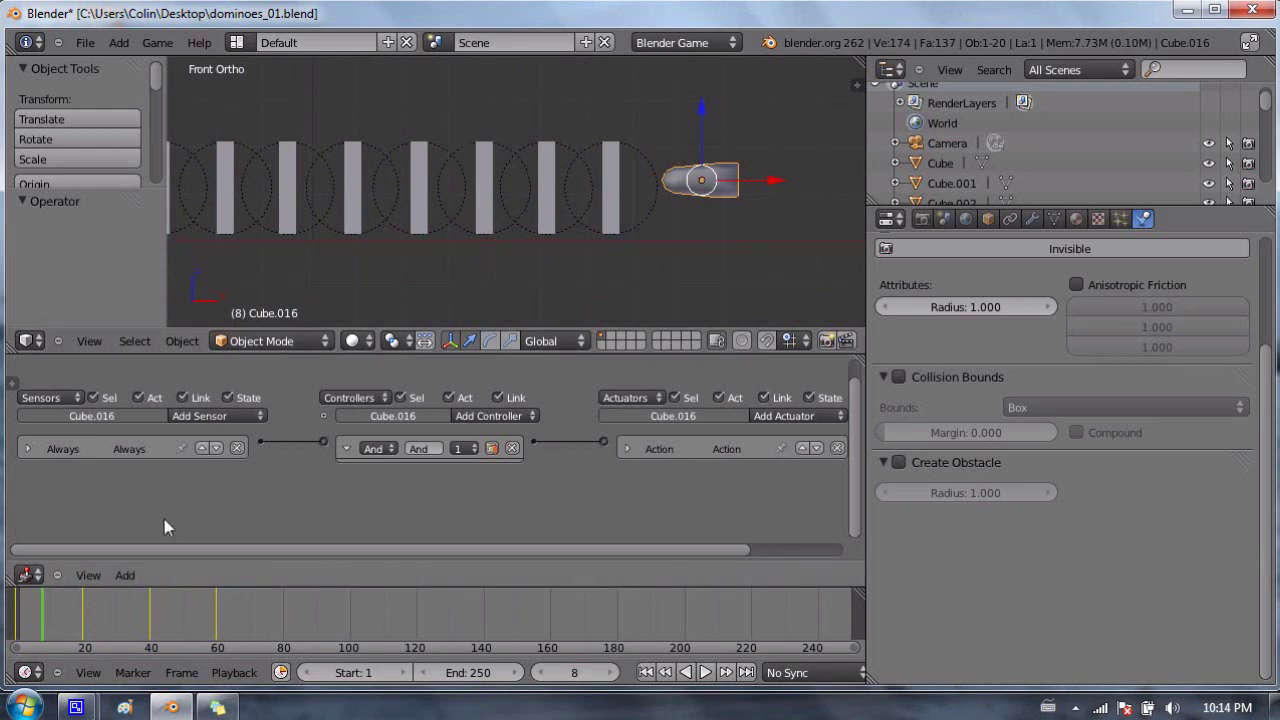
pyautogui.moveTo(61, 602); pyautogui.dragTo(145, 635)
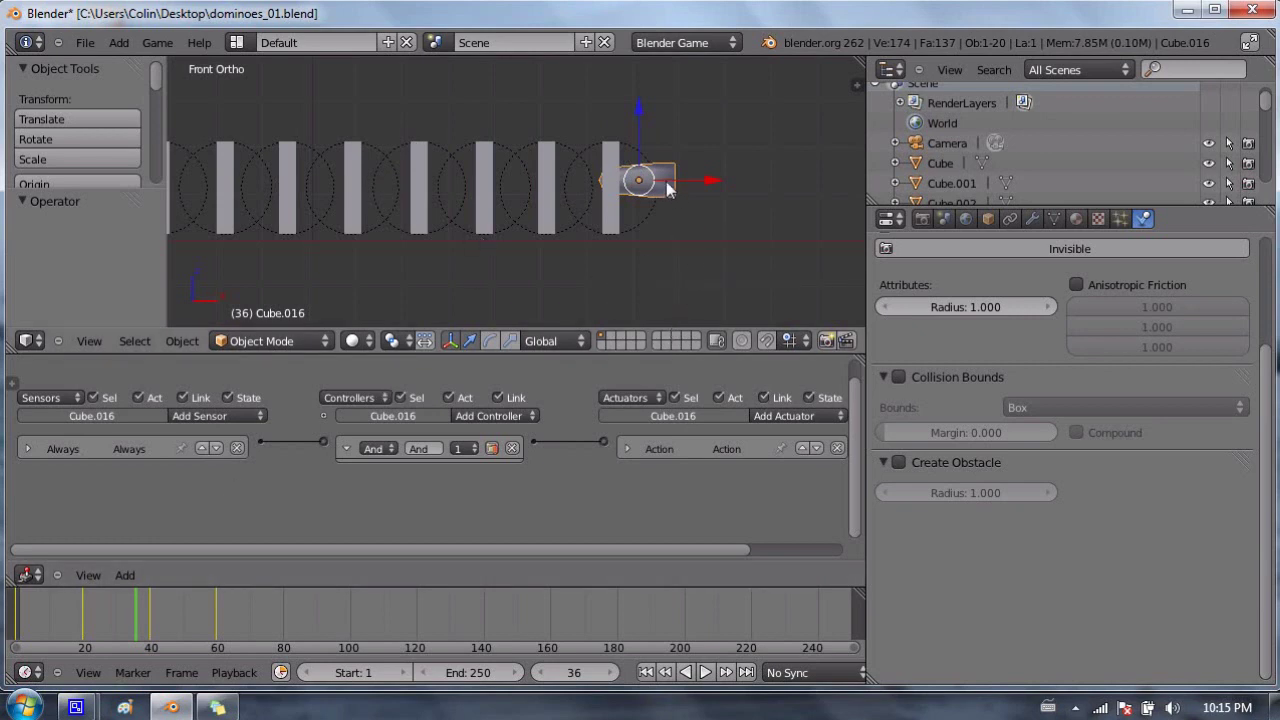
pyautogui.moveTo(22, 631); pyautogui.dragTo(91, 627)
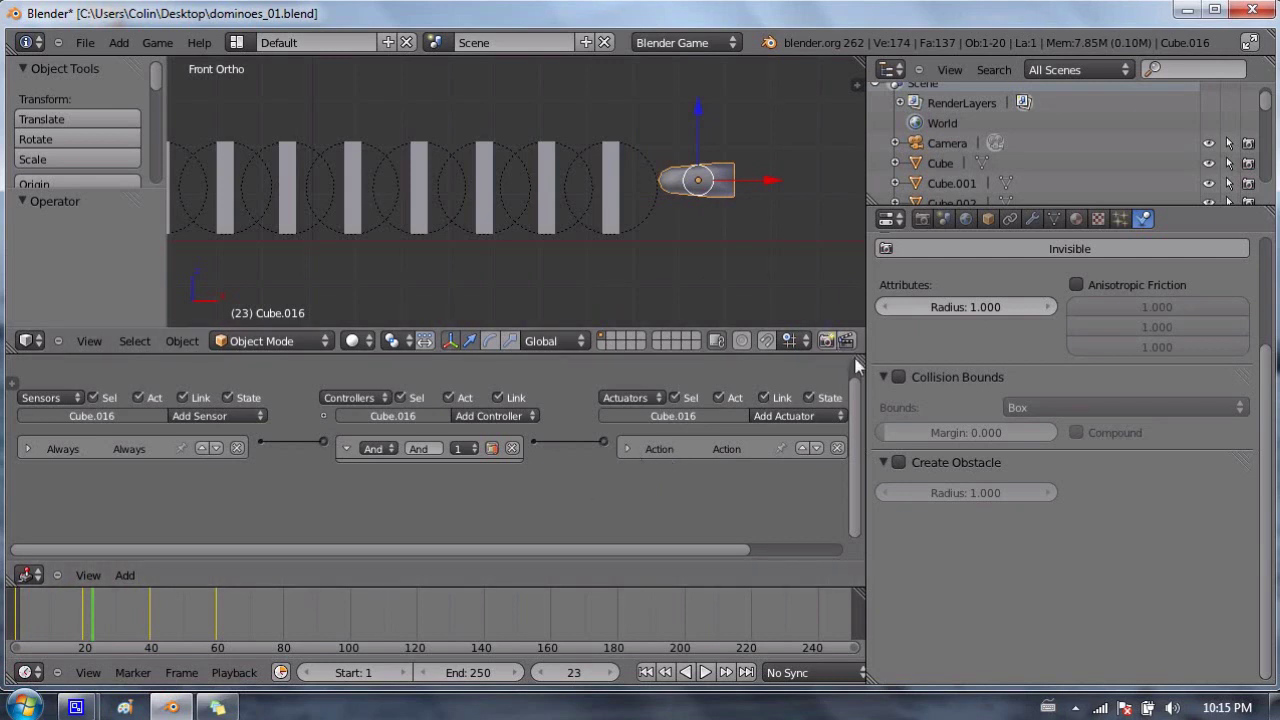
# Split the Logic Editor area in two and turn the new area into a DopeSheet in Action Editor mode.
pyautogui.moveTo(862, 368); pyautogui.dragTo(358, 370)
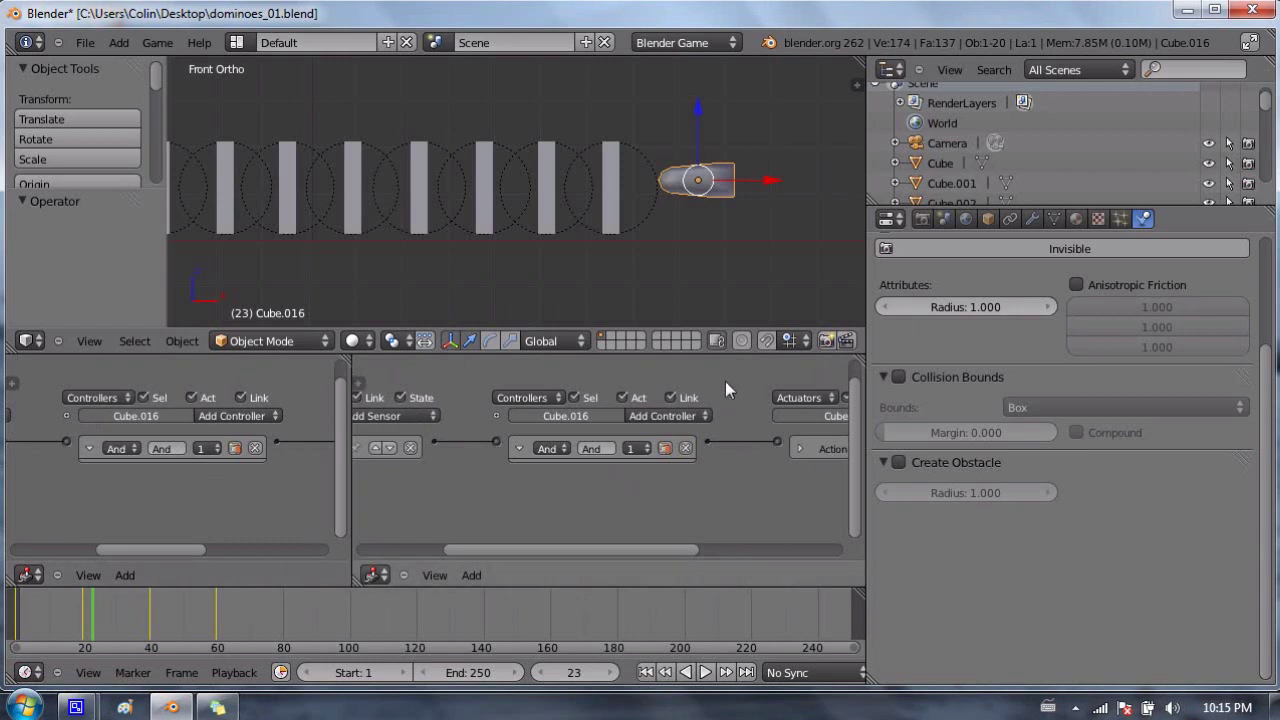
pyautogui.click(375, 575)
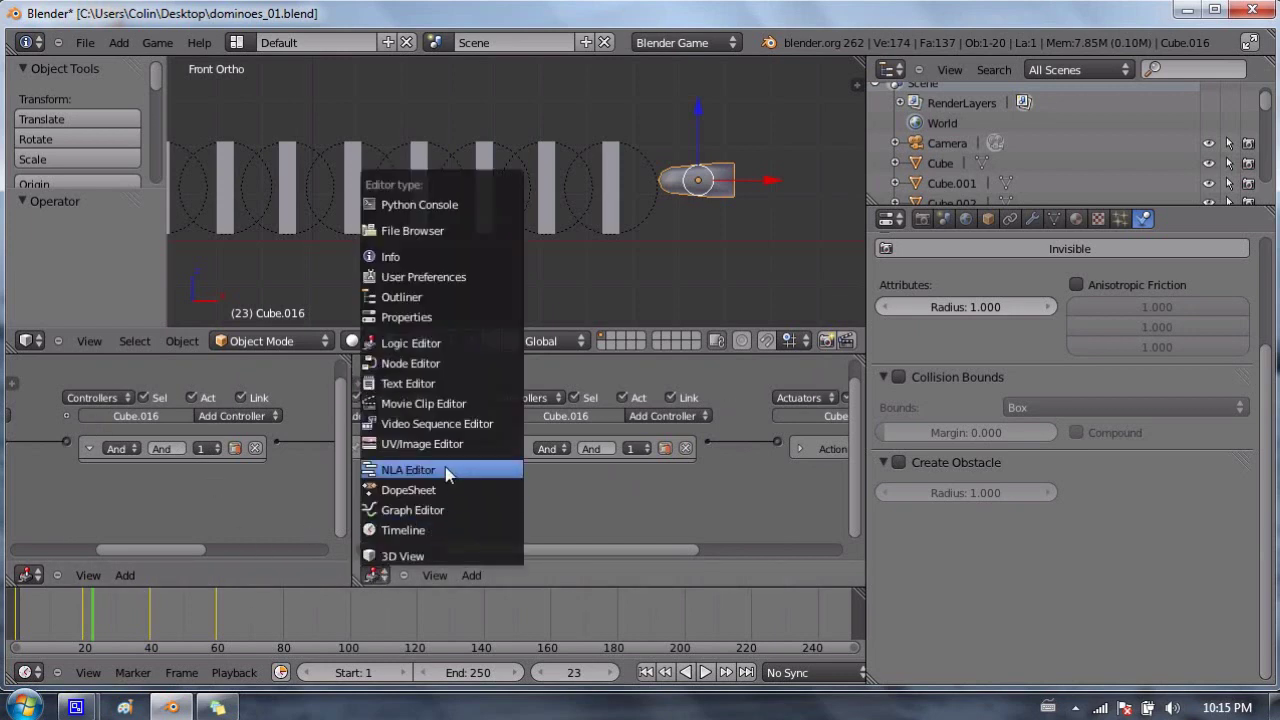
pyautogui.click(444, 493)
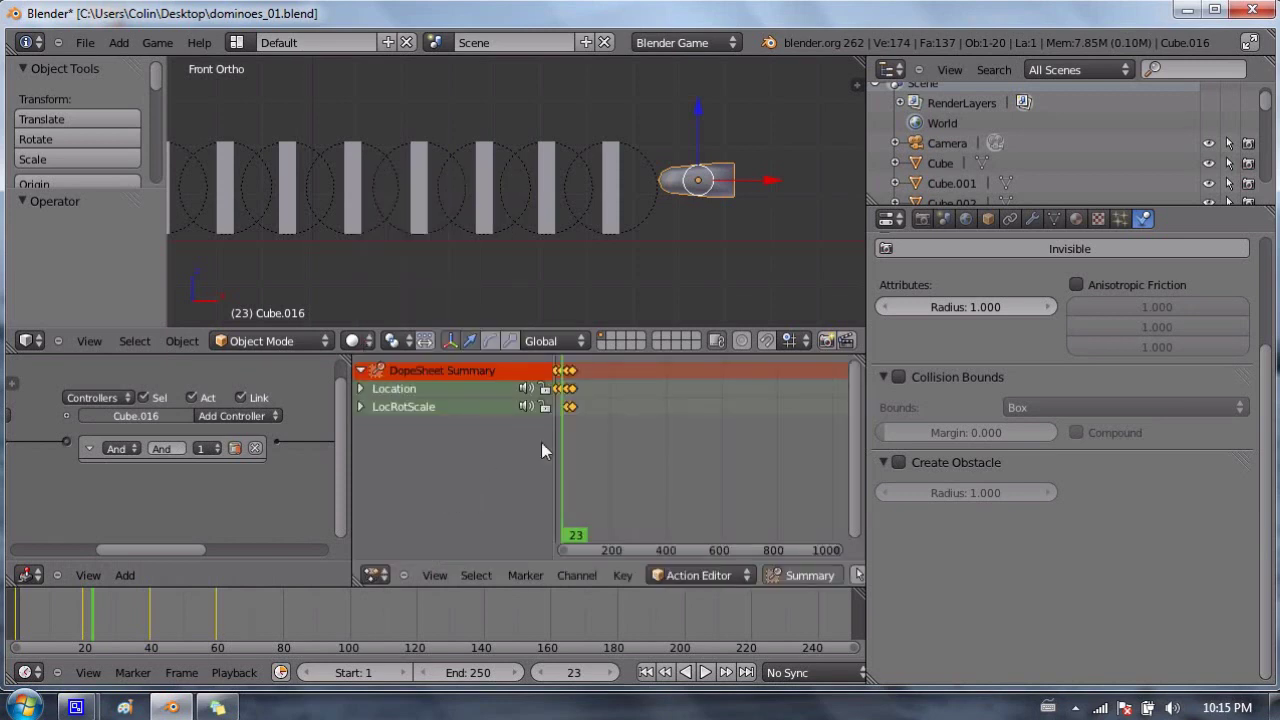
pyautogui.click(713, 571)
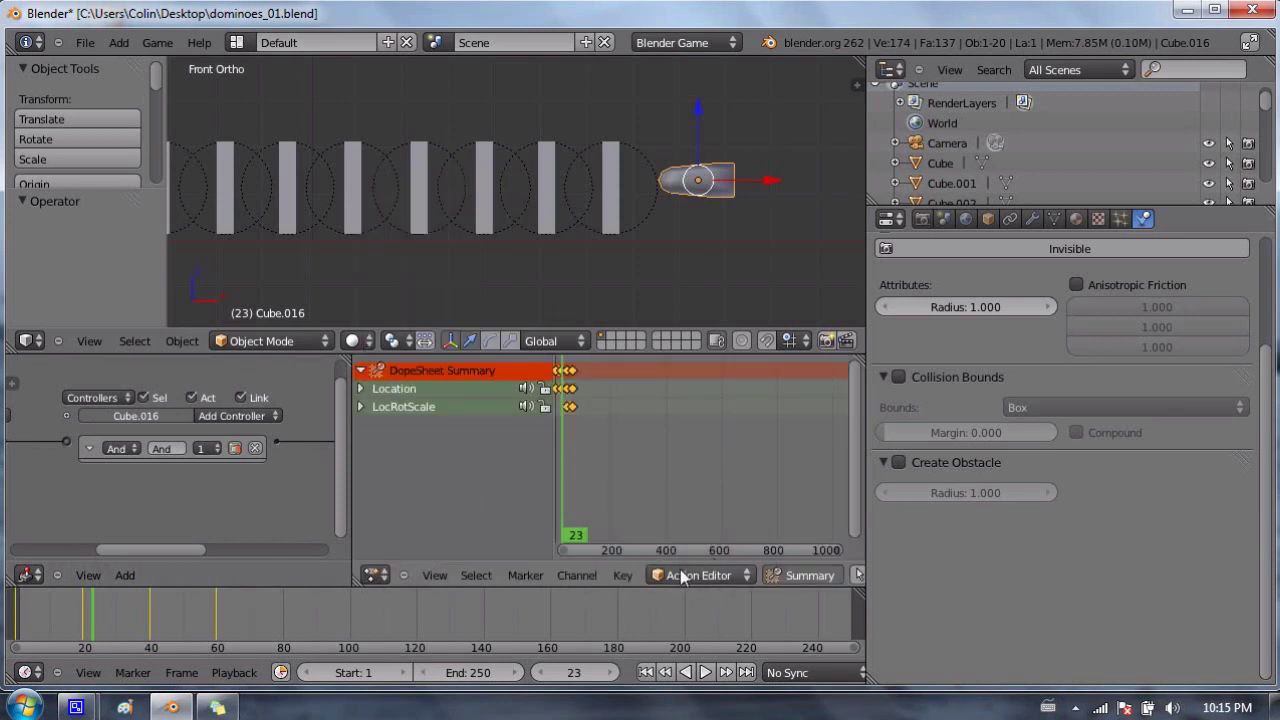
pyautogui.click(681, 572)
pyautogui.click(704, 574)
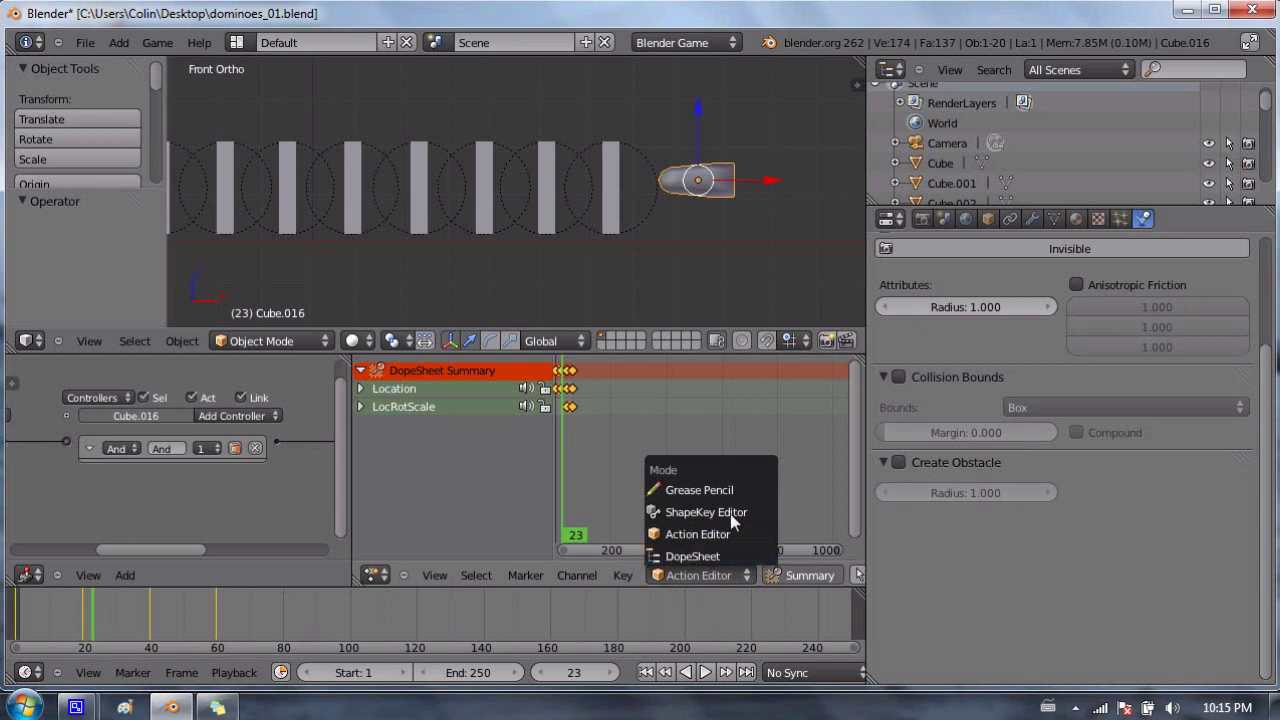
pyautogui.click(721, 534)
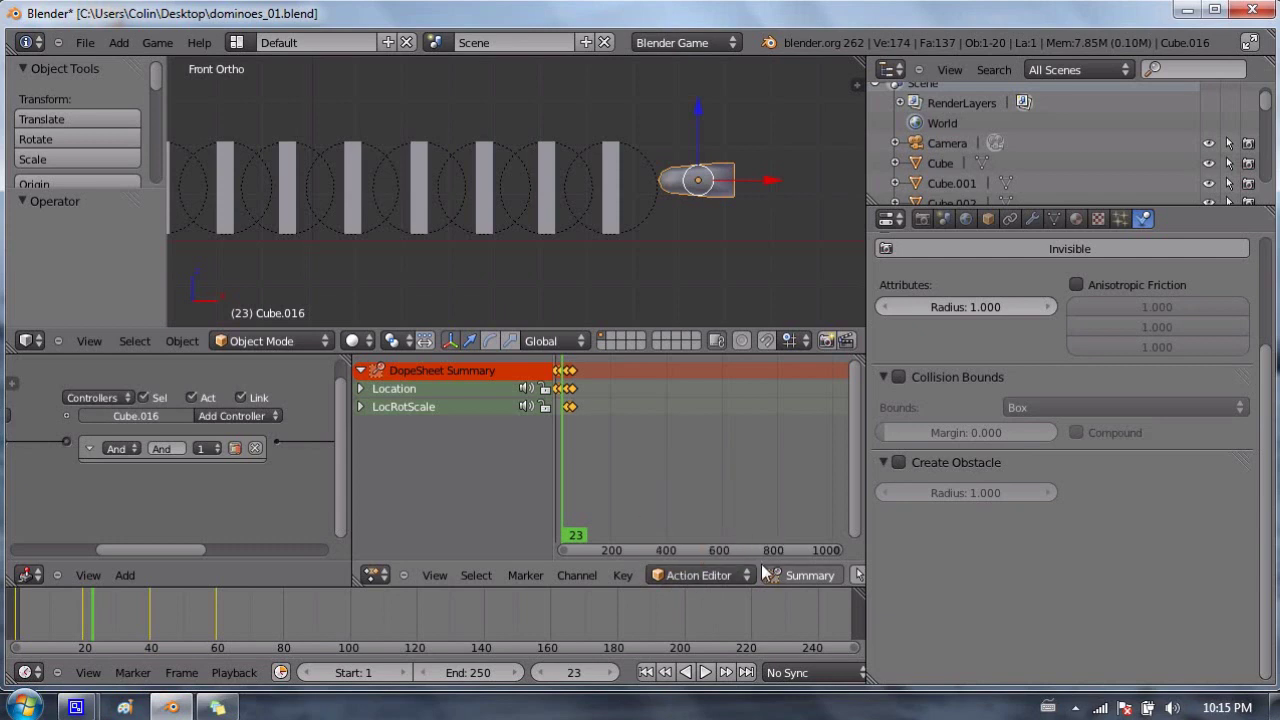
# Turn the fake user of the pushyCube action off and back on.
pyautogui.moveTo(782, 581); pyautogui.dragTo(453, 590, button='middle')
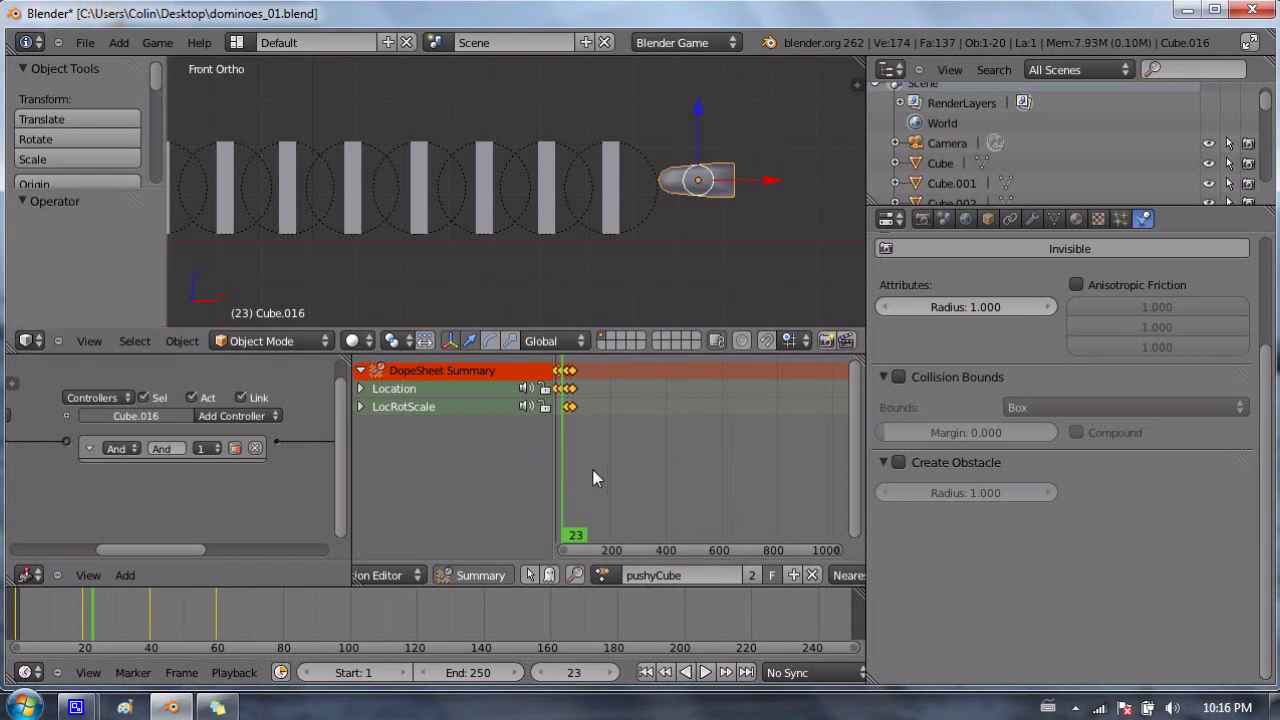
pyautogui.scroll(-4, 700, 575)
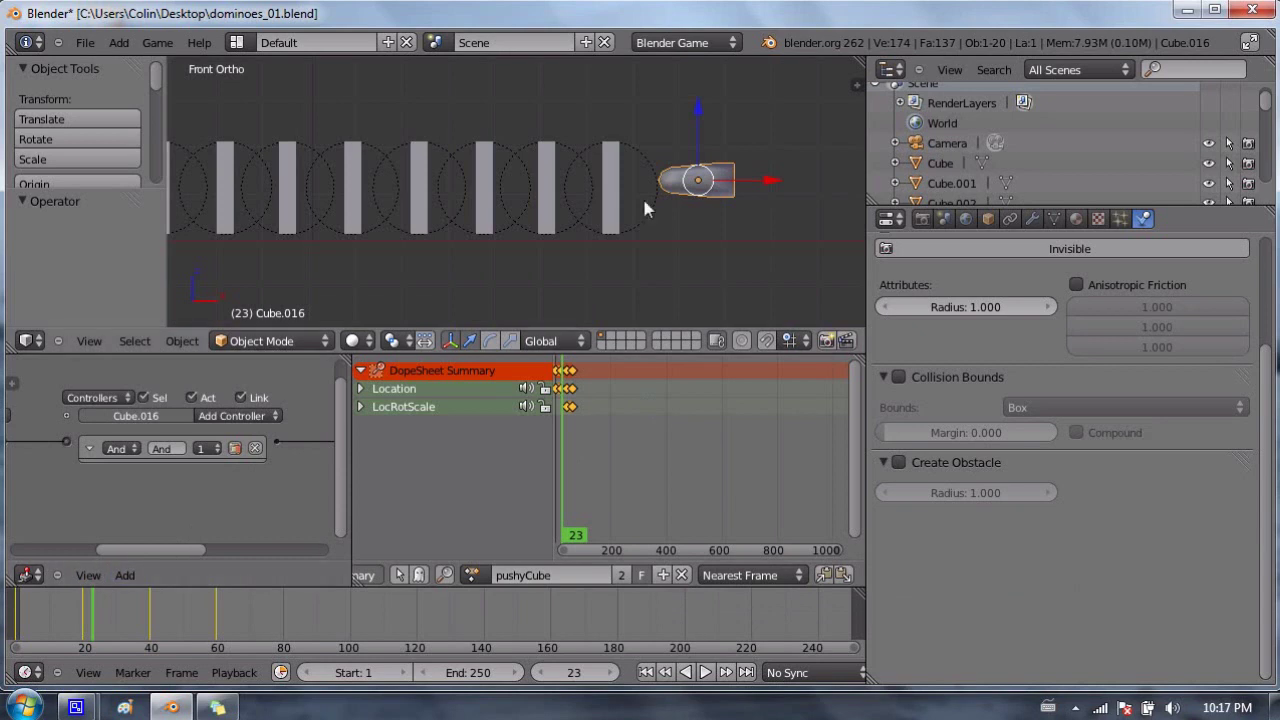
pyautogui.click(642, 576)
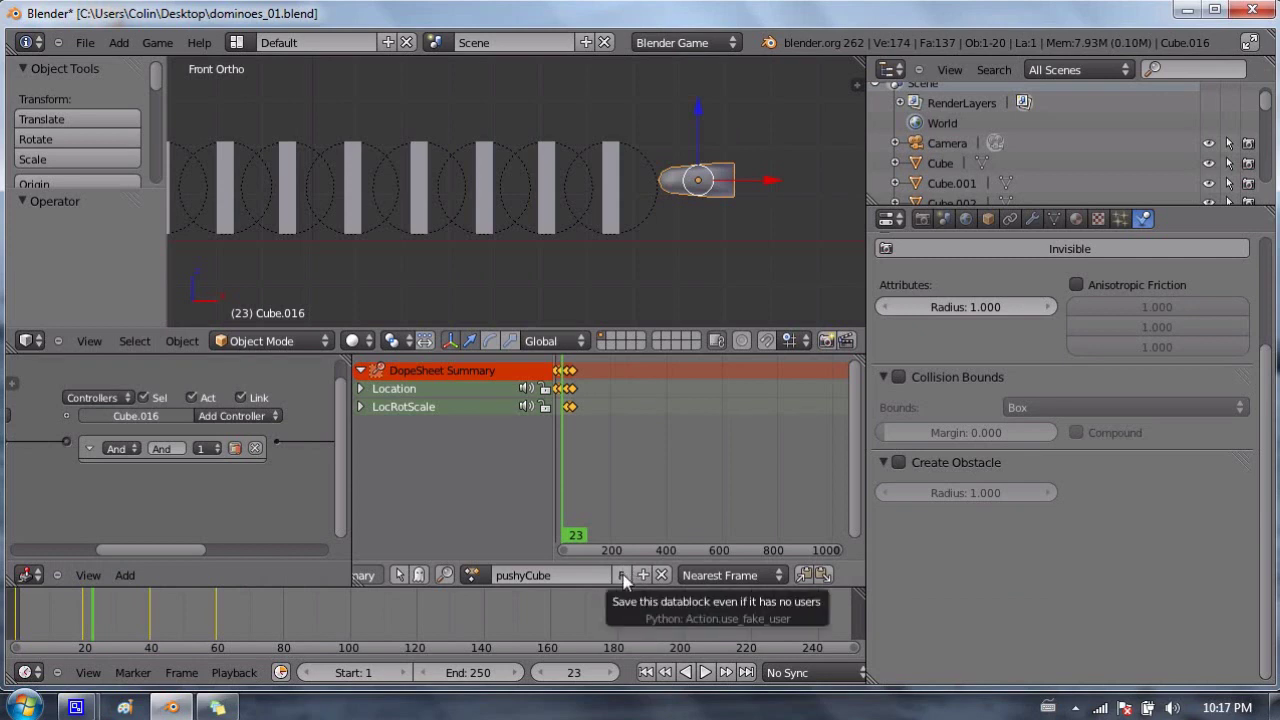
pyautogui.click(626, 576)
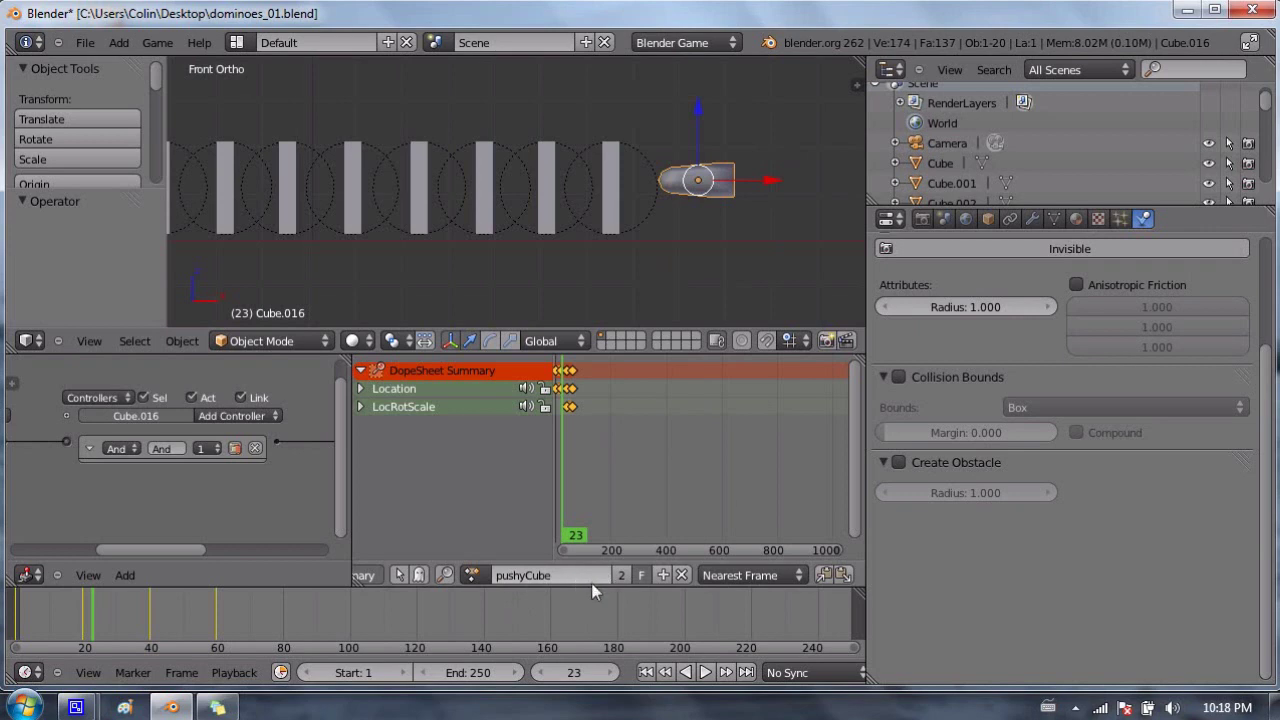
pyautogui.click(623, 576)
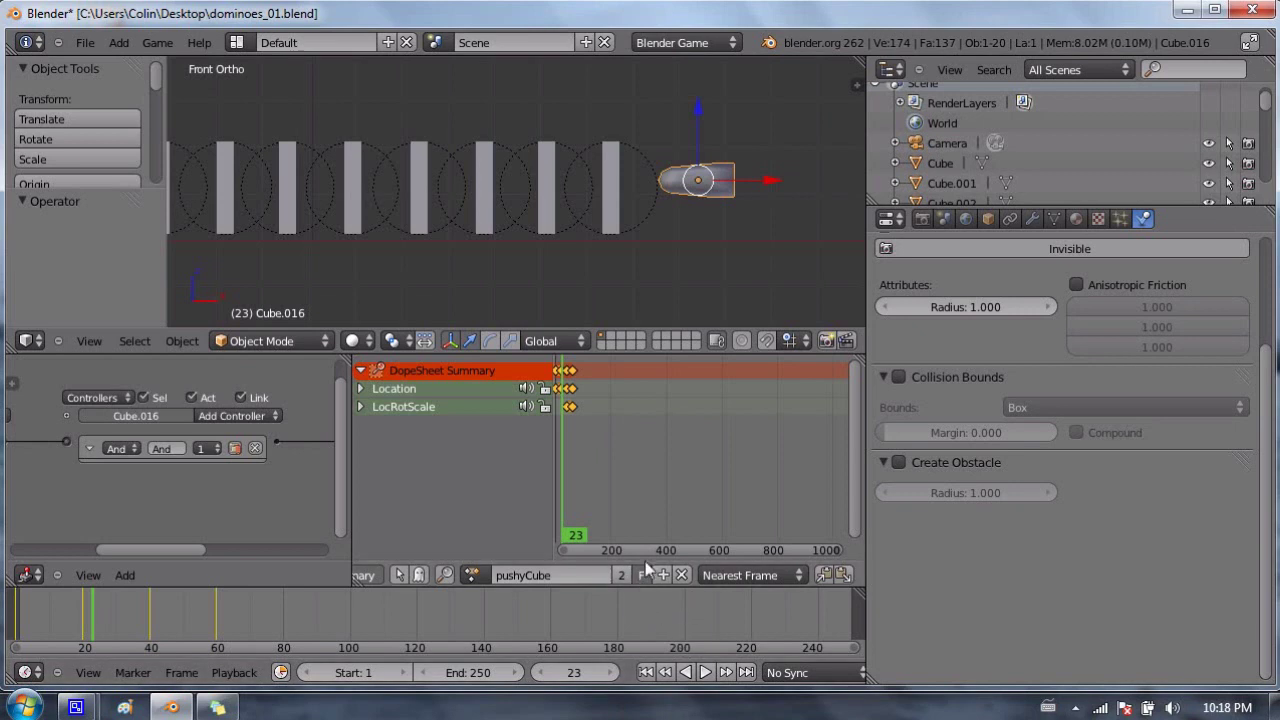
# Unlink the pushyCube action from Cube.016 and look it up in the list of saved actions.
pyautogui.moveTo(598, 482); pyautogui.dragTo(649, 475, button='middle')
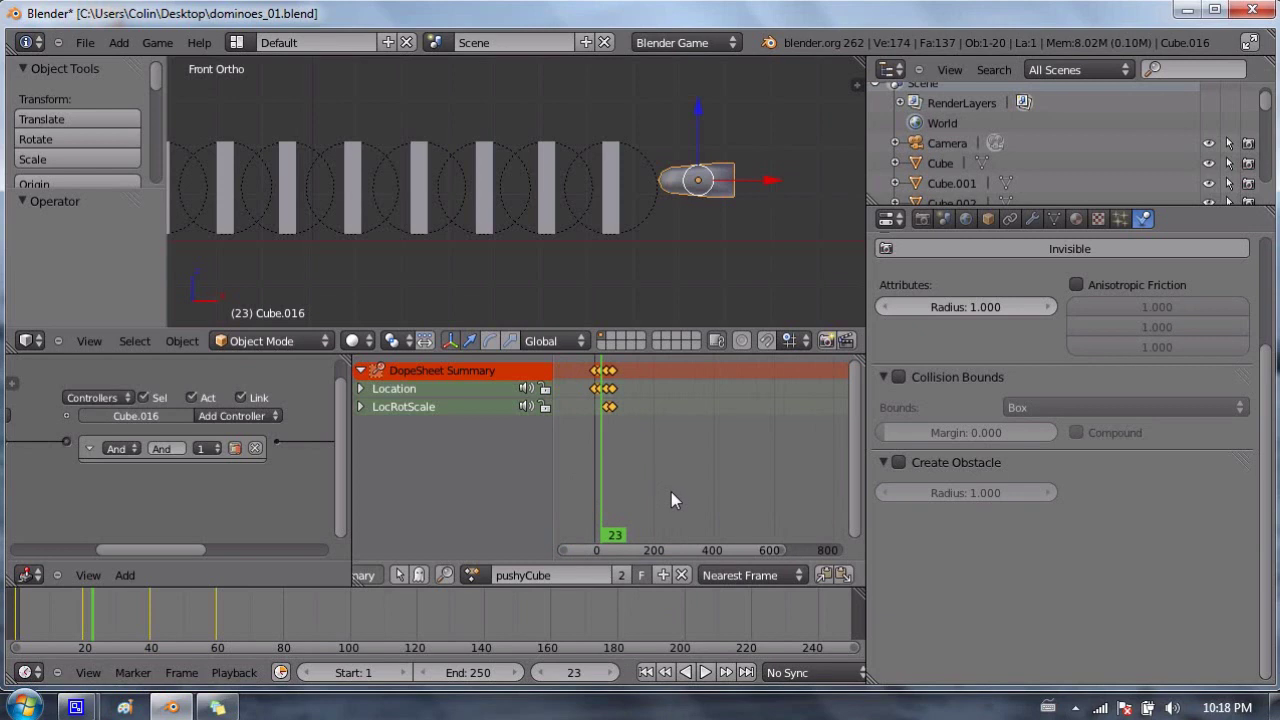
pyautogui.click(682, 575)
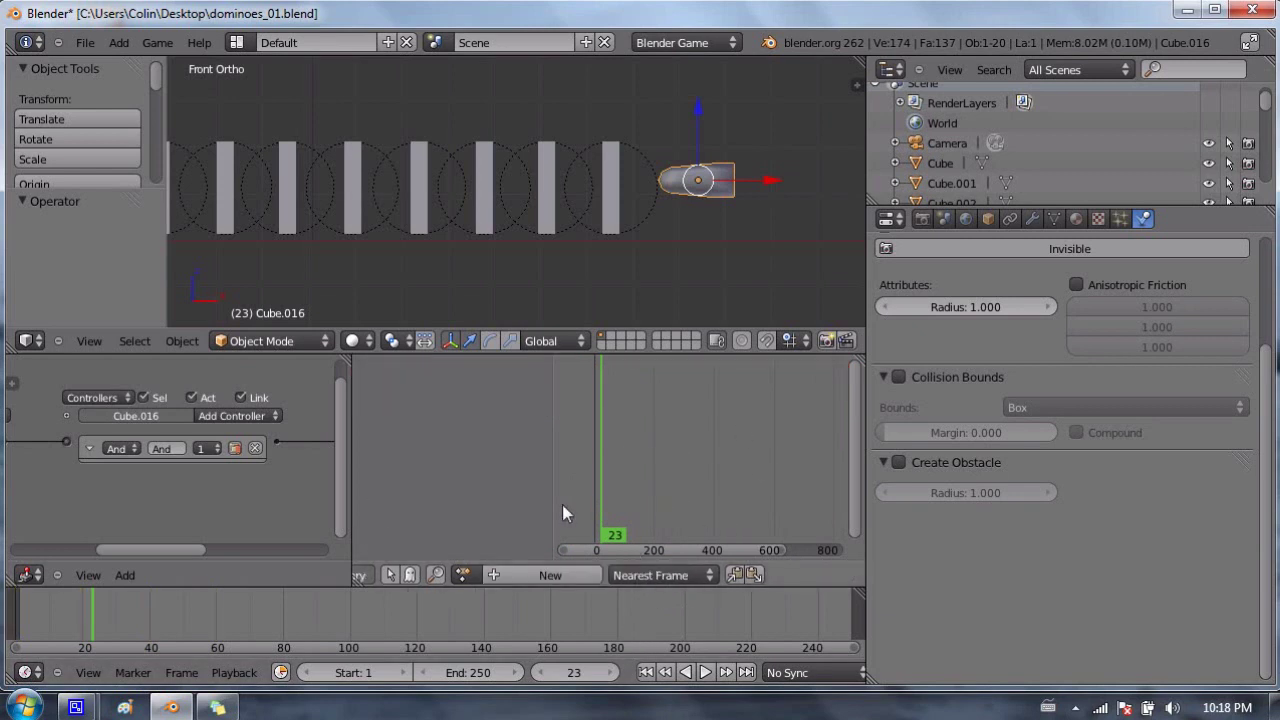
pyautogui.click(464, 575)
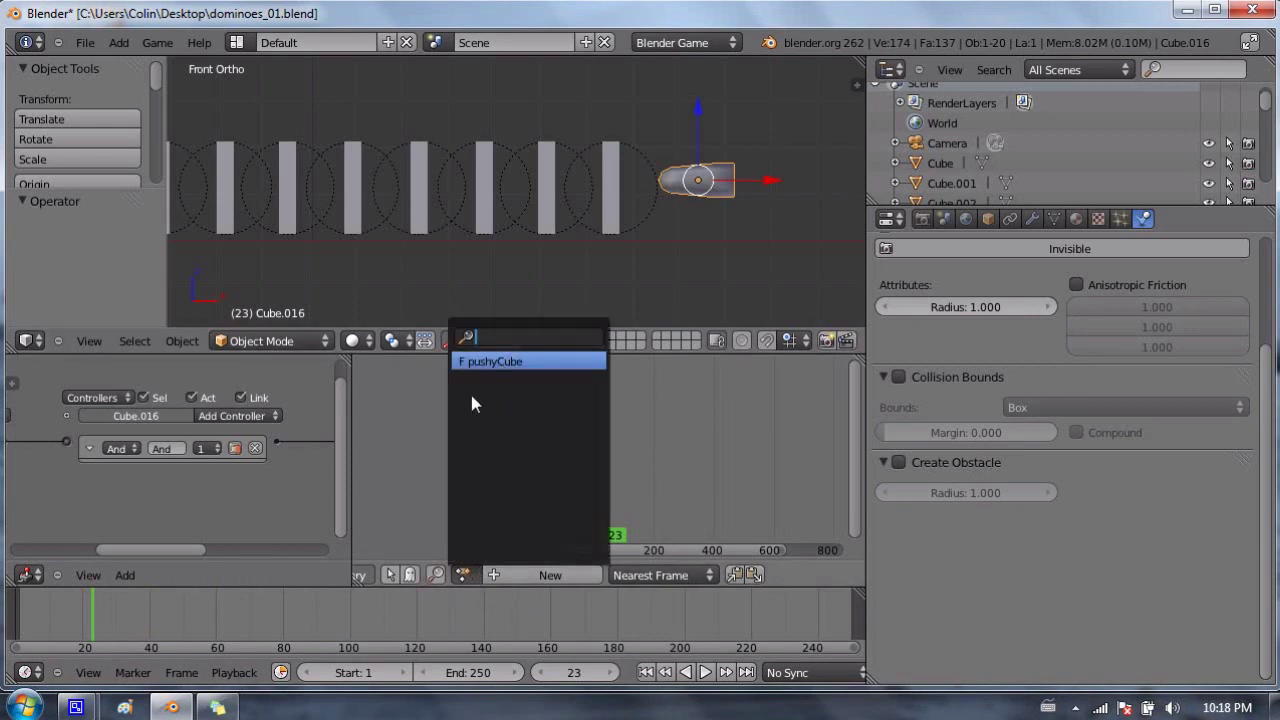
pyautogui.click(550, 365)
pyautogui.click(728, 575)
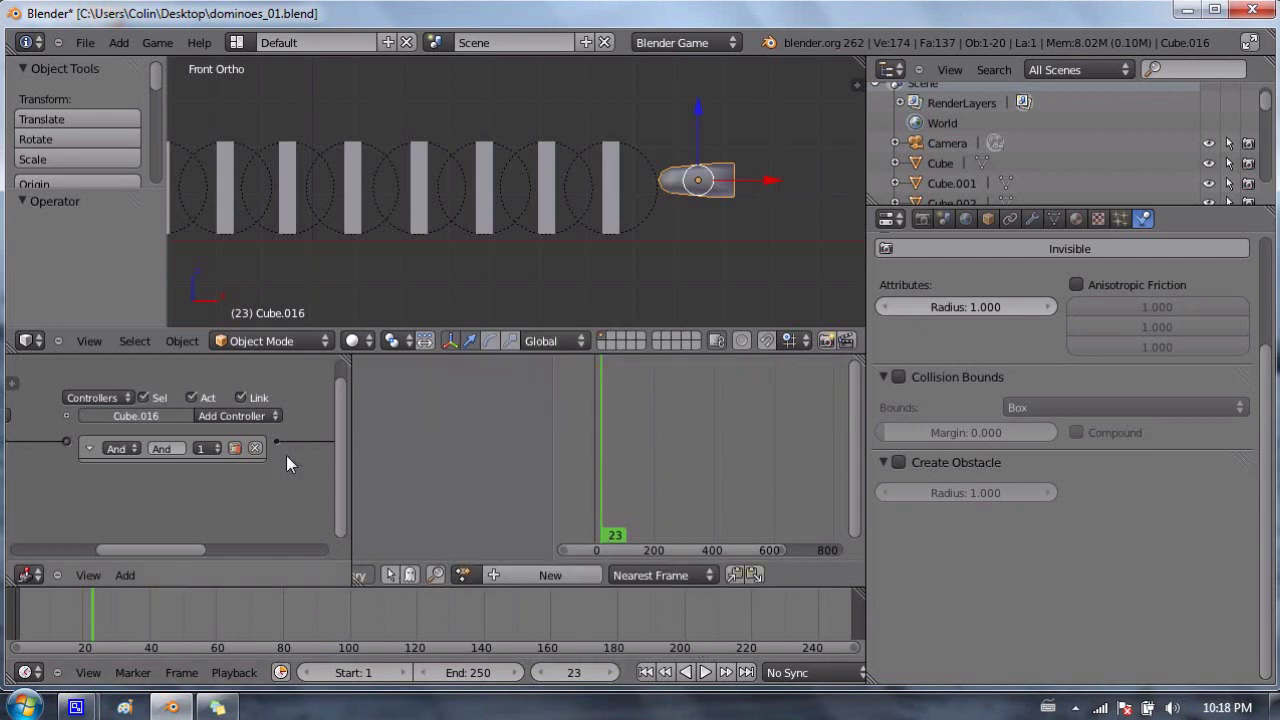
# Return the timeline to frame 1 and enable Record Animation for the game engine.
pyautogui.scroll(1, 598, 238)
pyautogui.scroll(-6, 570, 215)
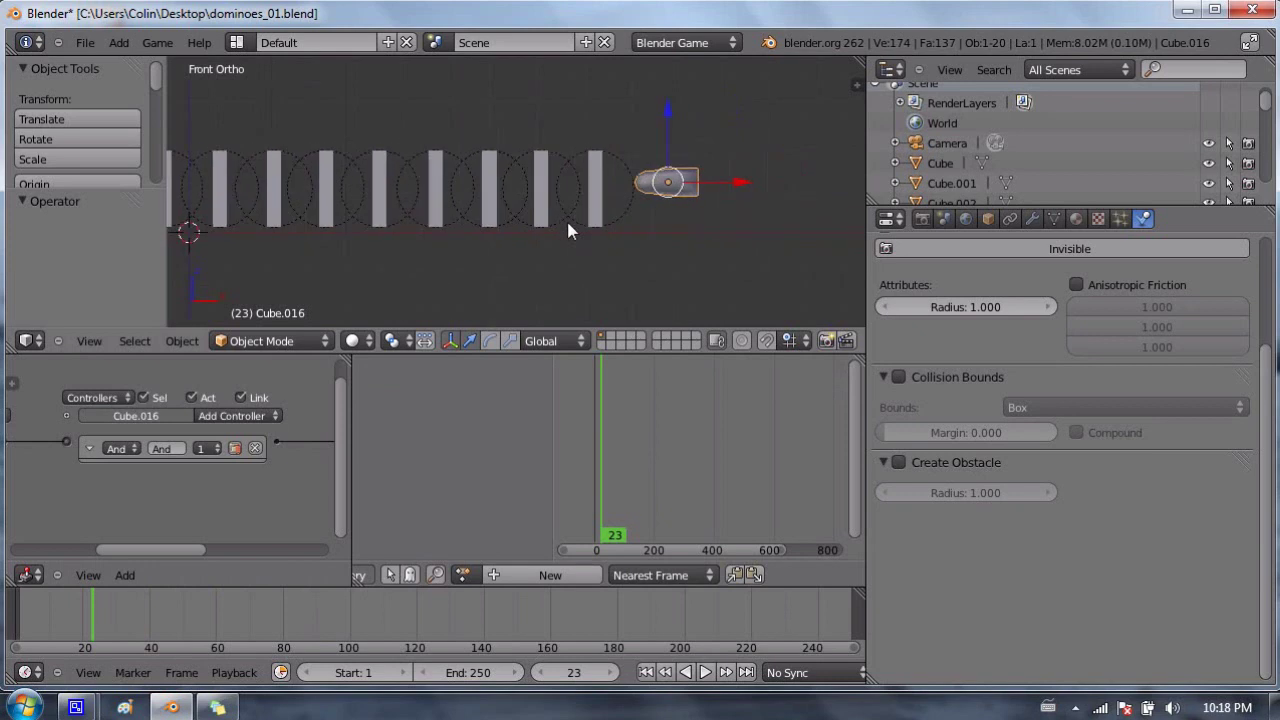
pyautogui.keyDown('shift'); pyautogui.moveTo(388, 246); pyautogui.dragTo(497, 243, button='middle'); pyautogui.keyUp('shift')
pyautogui.moveTo(93, 612); pyautogui.dragTo(18, 610)
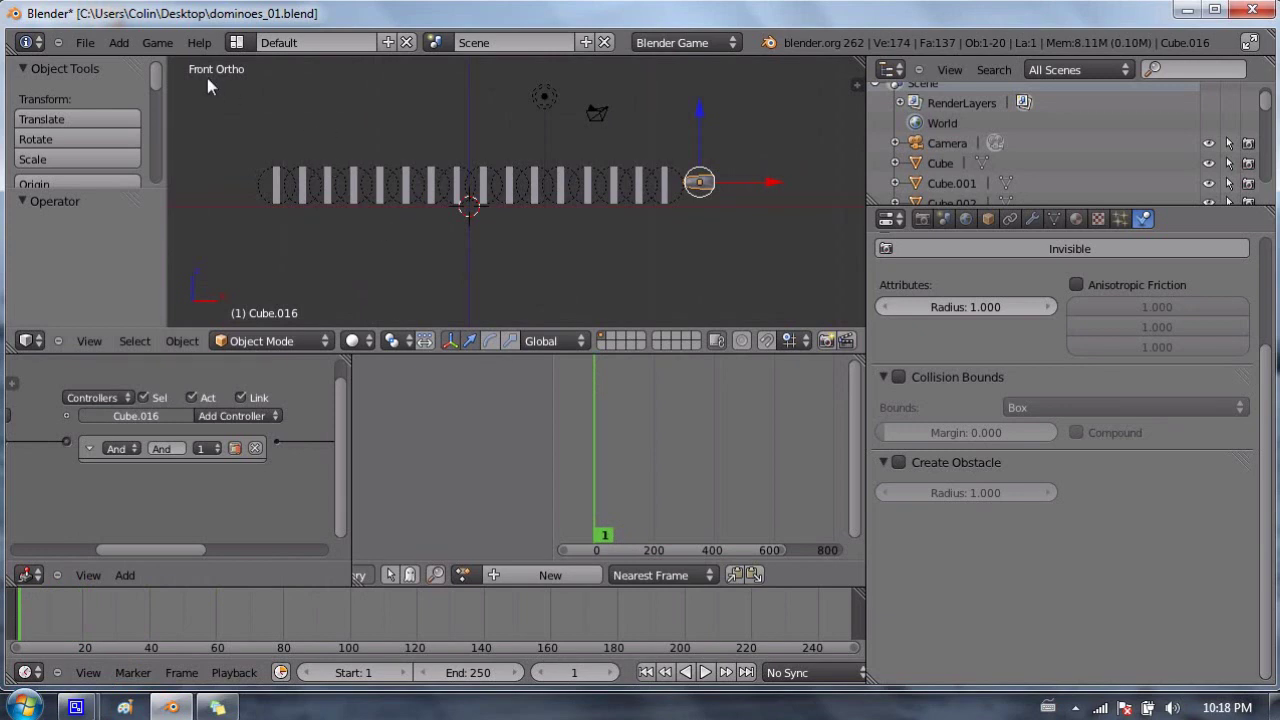
pyautogui.click(159, 45)
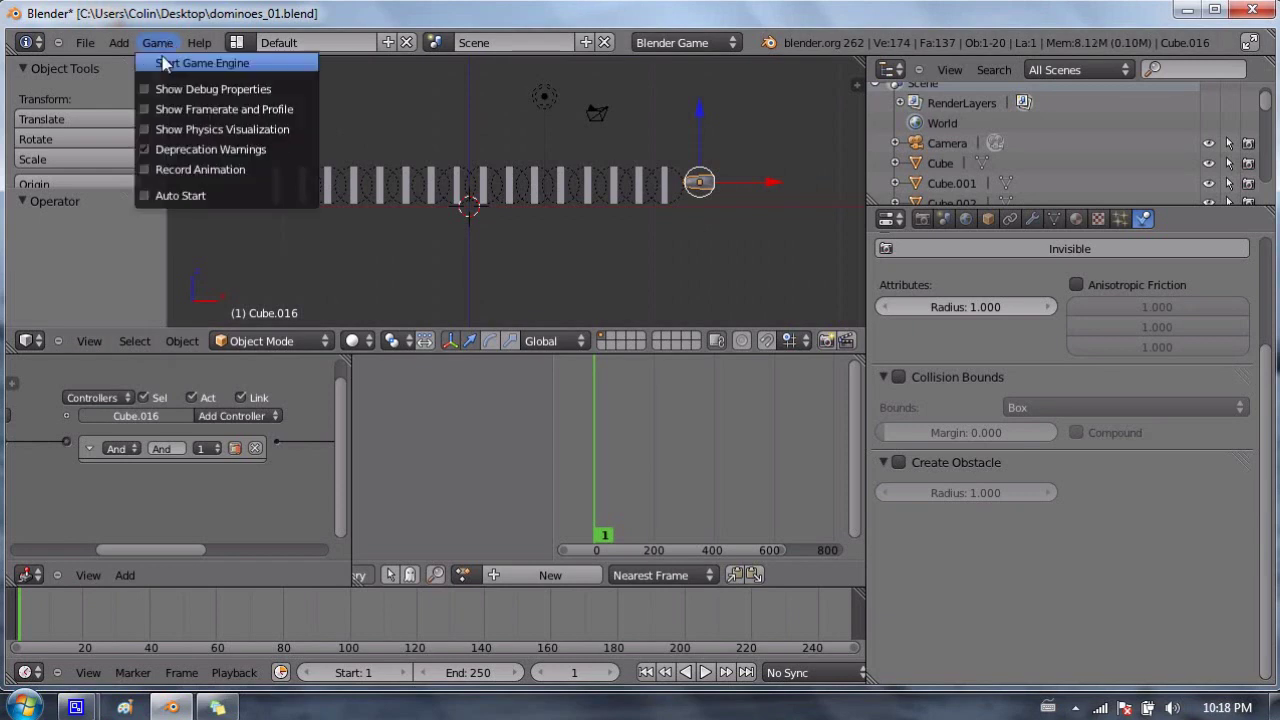
pyautogui.click(151, 172)
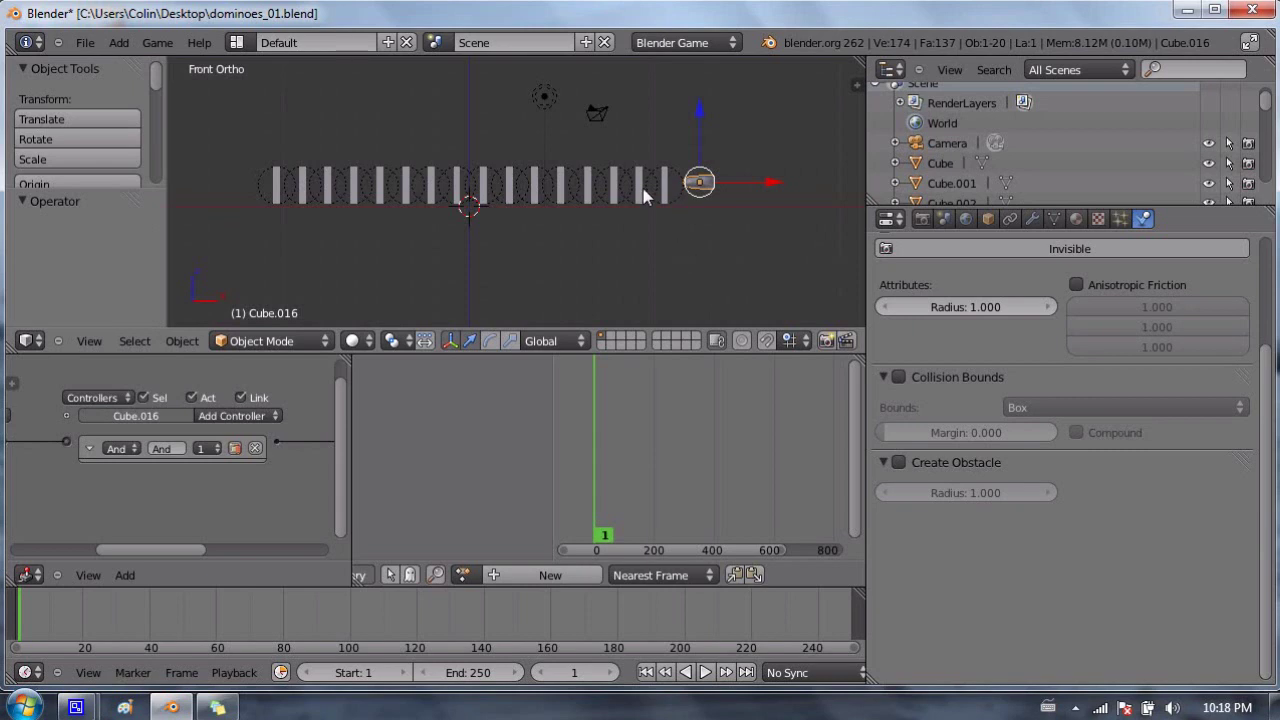
# Run and stop the game engine to record the domino fall, and scrub the timeline to review the recorded motion.
pyautogui.press('p')
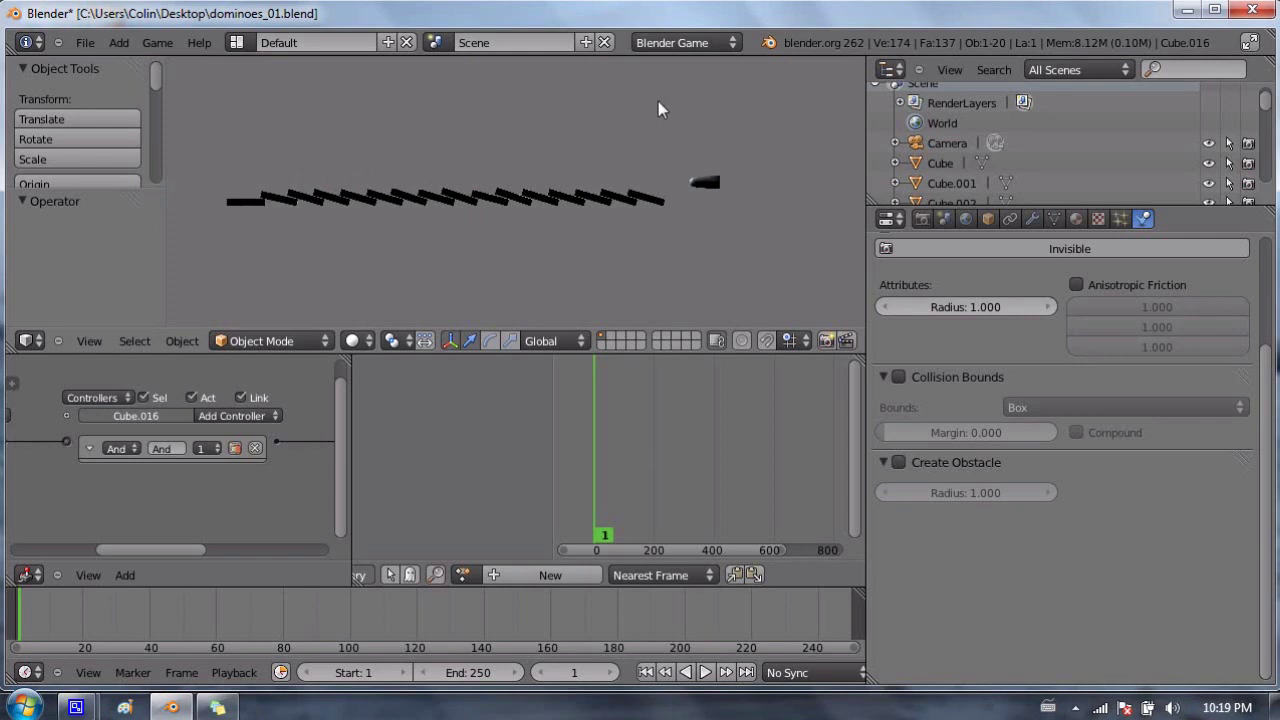
pyautogui.press('Escape')
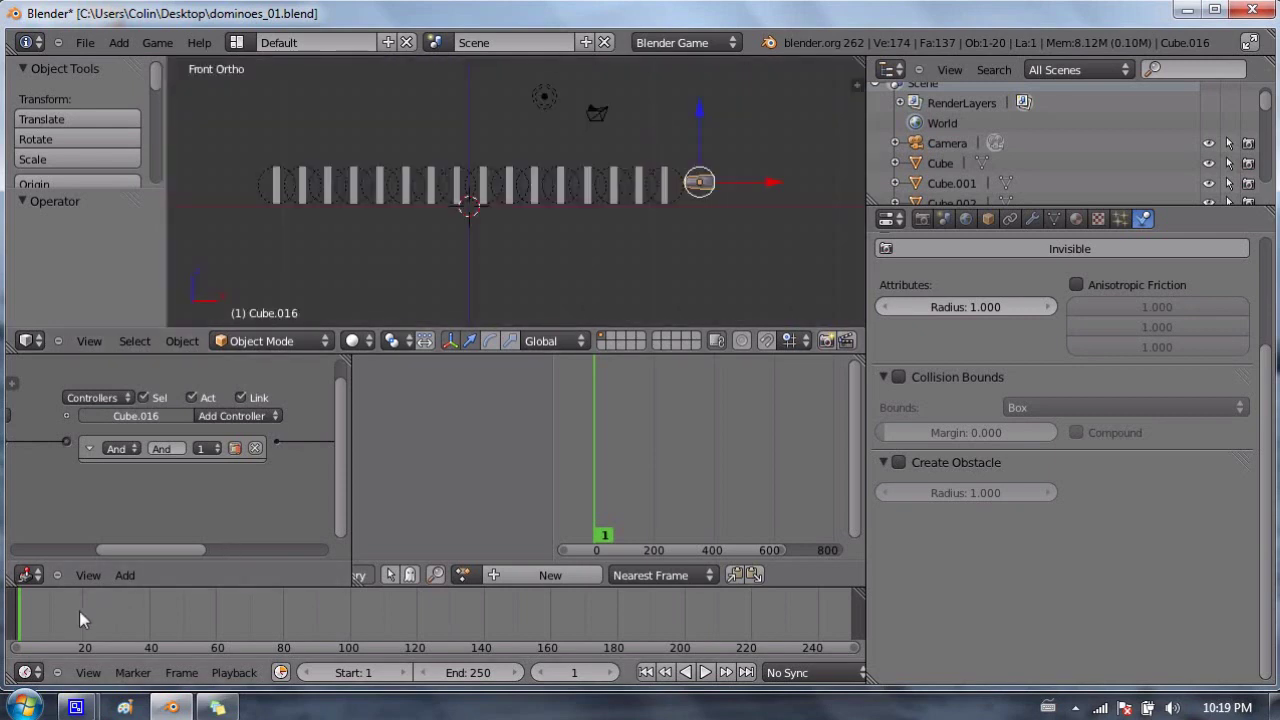
pyautogui.moveTo(28, 608); pyautogui.dragTo(127, 613)
pyautogui.moveTo(235, 630); pyautogui.dragTo(195, 620)
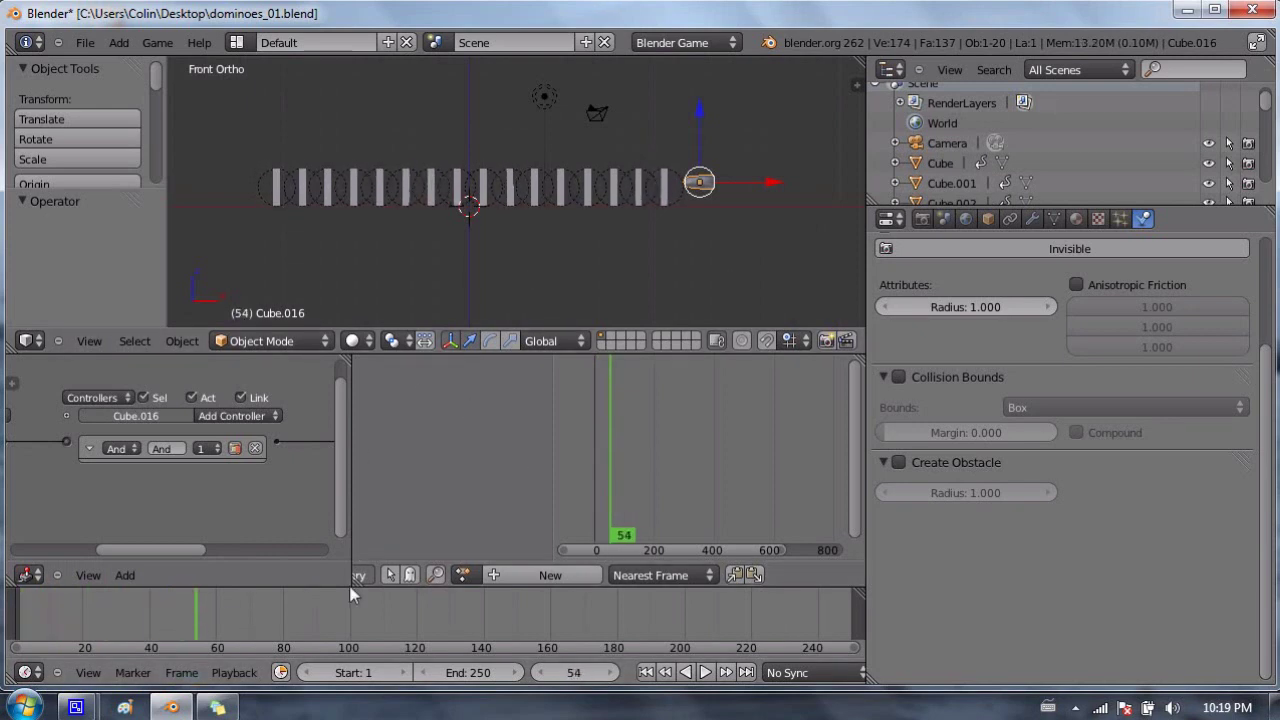
# Select the first domino beside the pusher and scrub the timeline to review its recorded keyframes.
pyautogui.rightClick(664, 187)
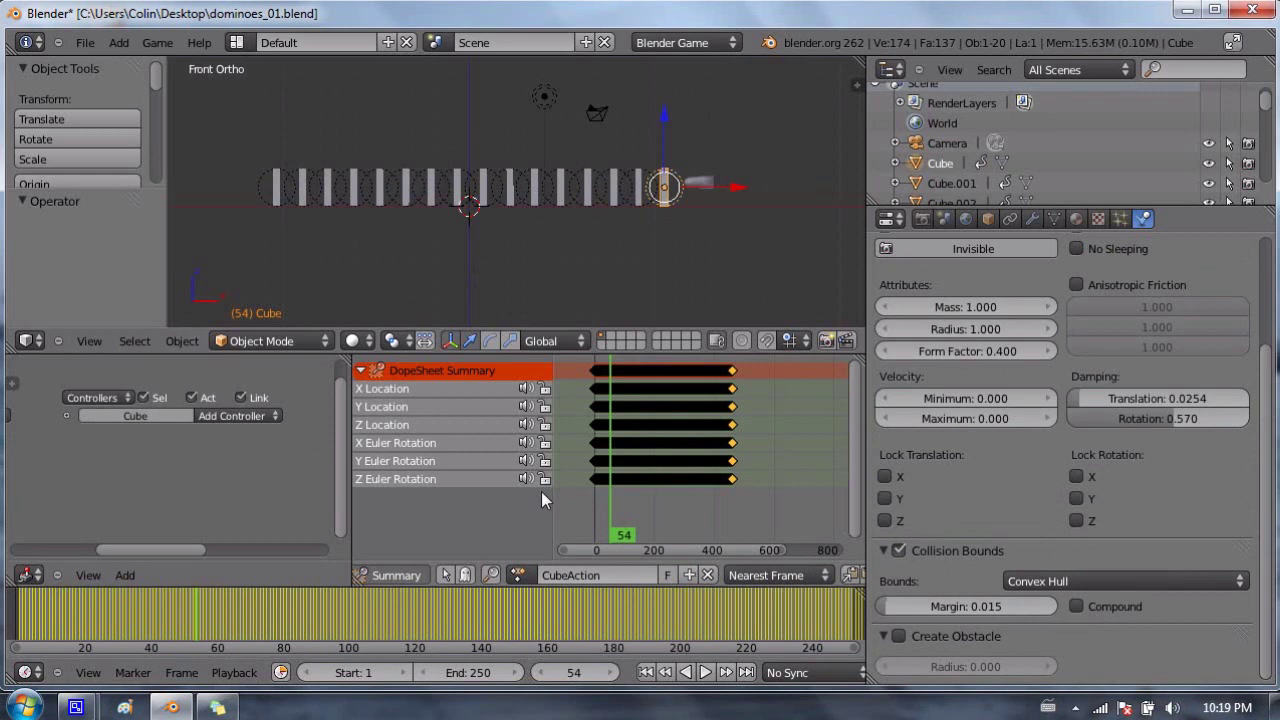
pyautogui.moveTo(160, 602); pyautogui.dragTo(1002, 587)
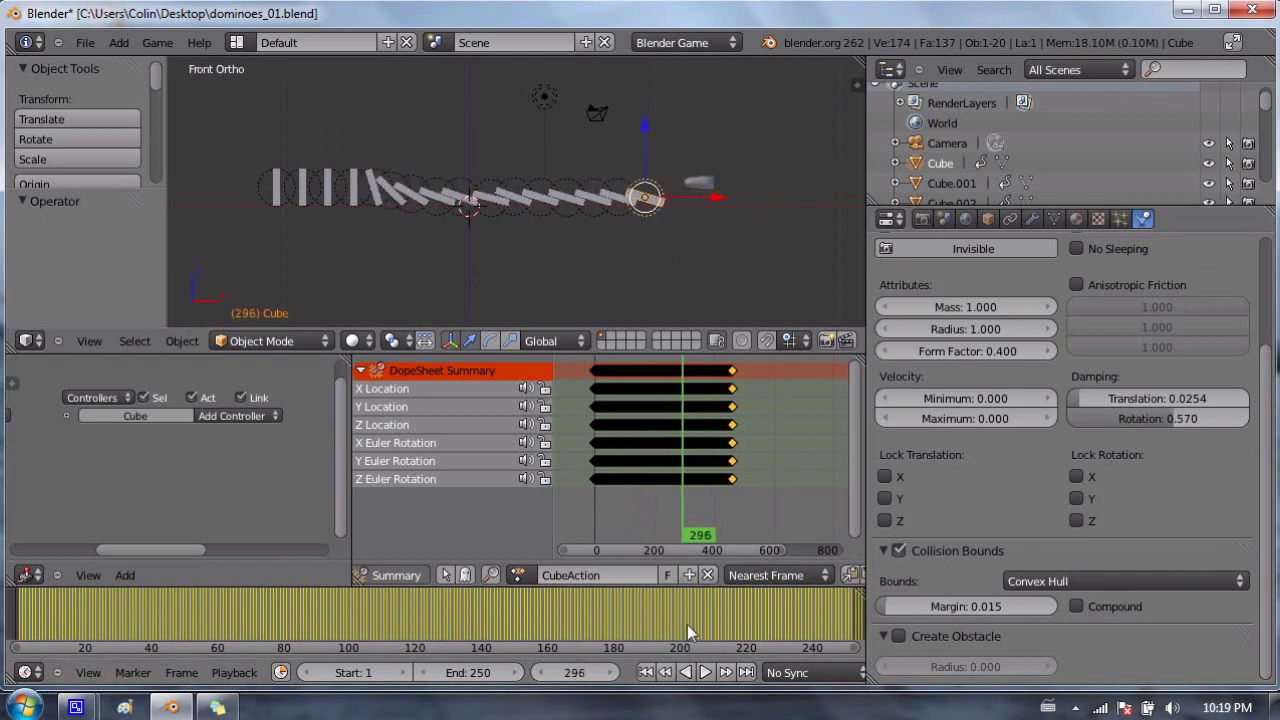
pyautogui.scroll(-4, 687, 624)
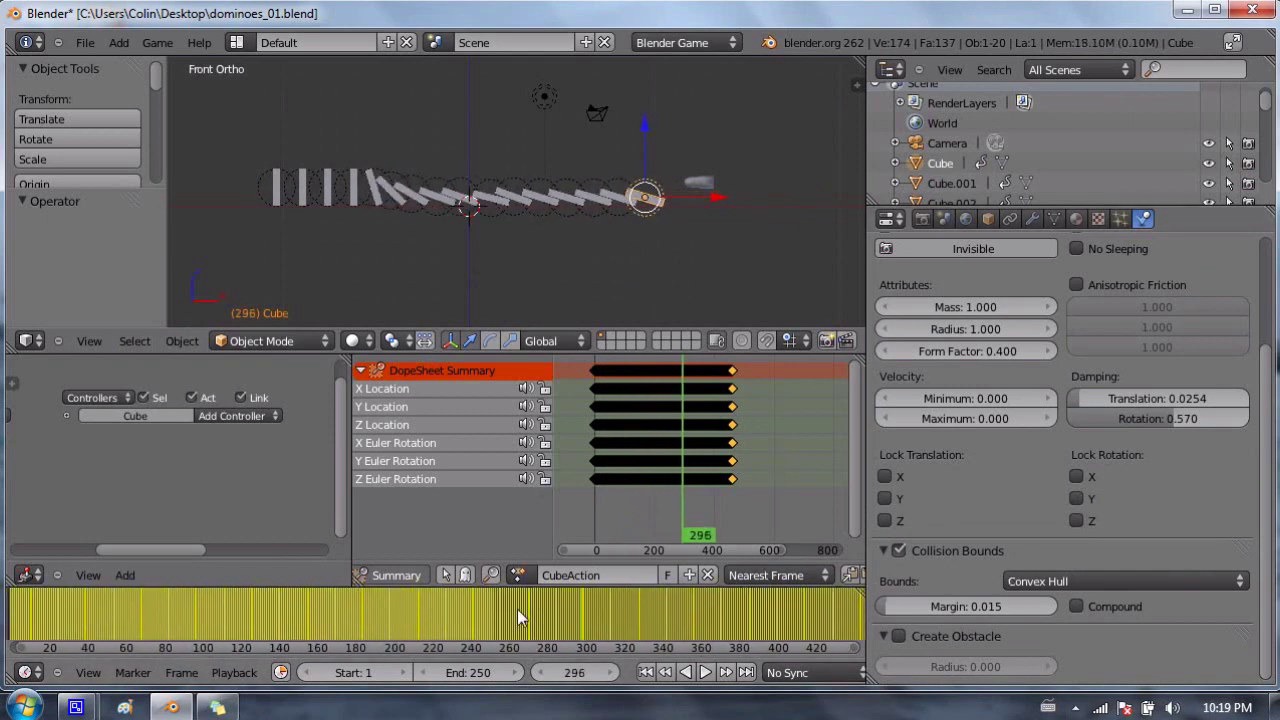
pyautogui.scroll(-2, 510, 610)
pyautogui.moveTo(554, 606); pyautogui.dragTo(448, 610)
# Select the pusher Cube.016 and scrub the timeline to frame 272 to check its motion.
pyautogui.rightClick(706, 176)
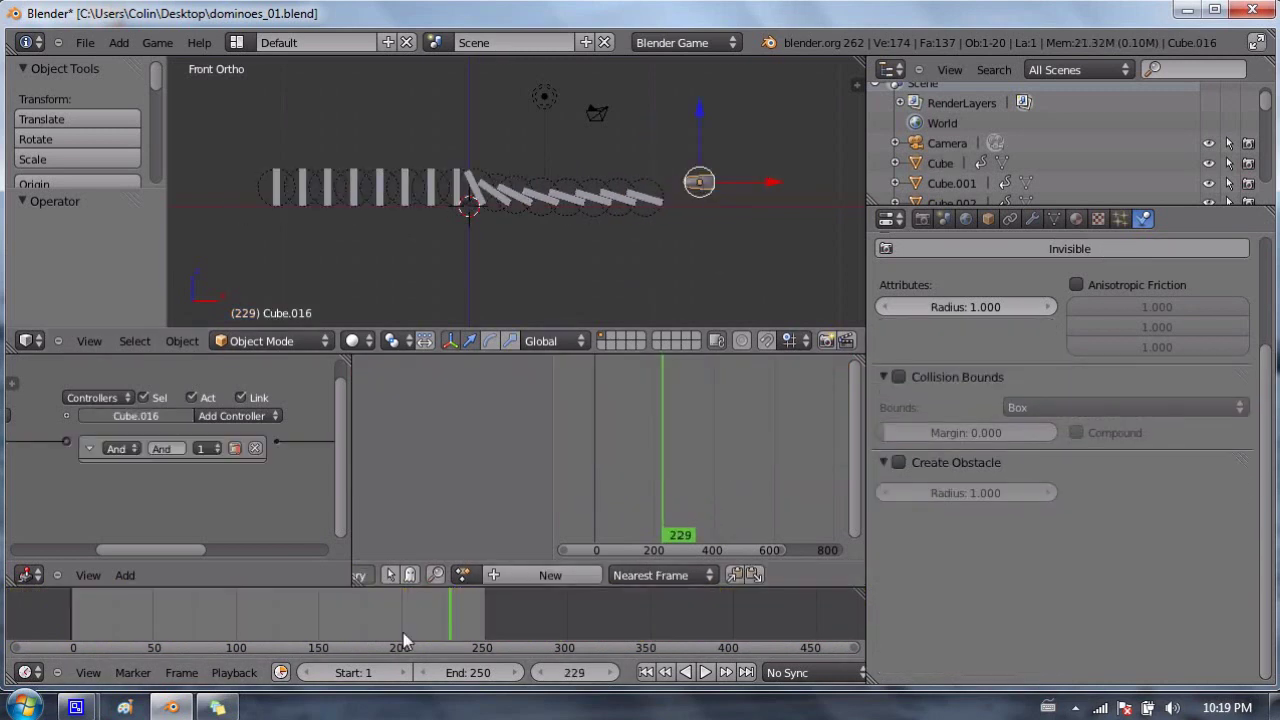
pyautogui.moveTo(431, 609); pyautogui.dragTo(572, 604, button='middle')
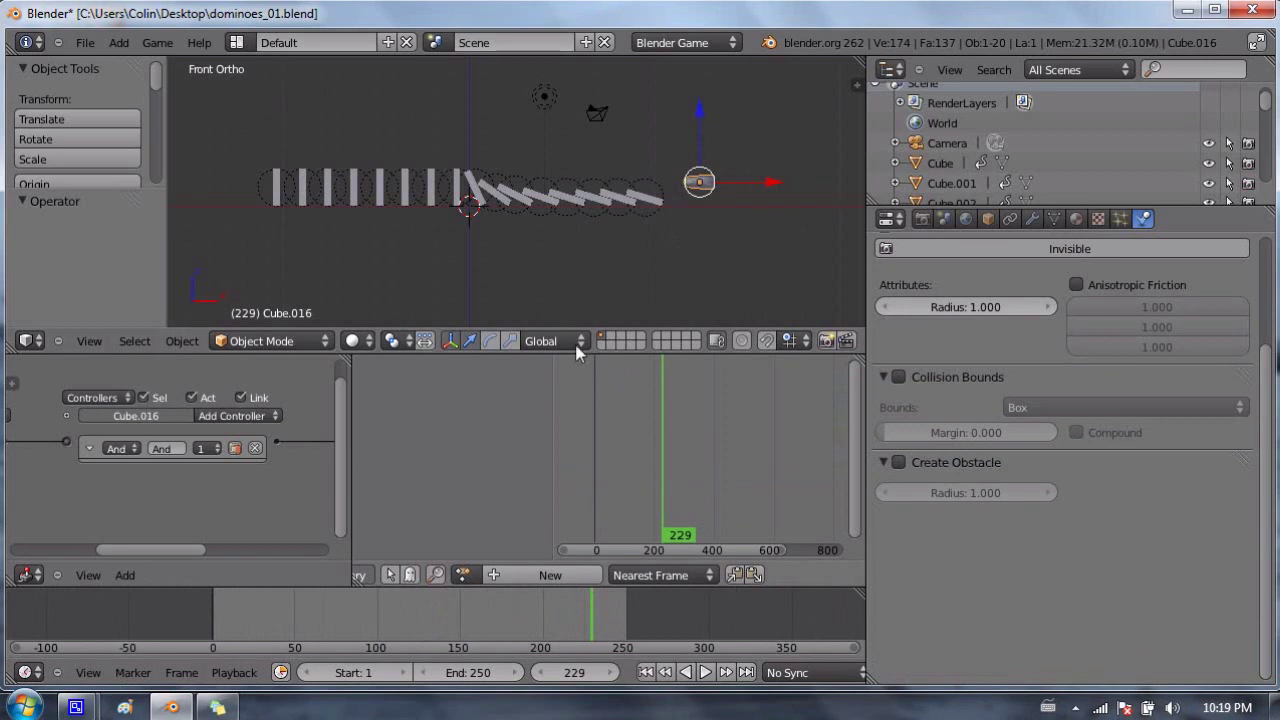
pyautogui.moveTo(457, 608); pyautogui.dragTo(663, 600)
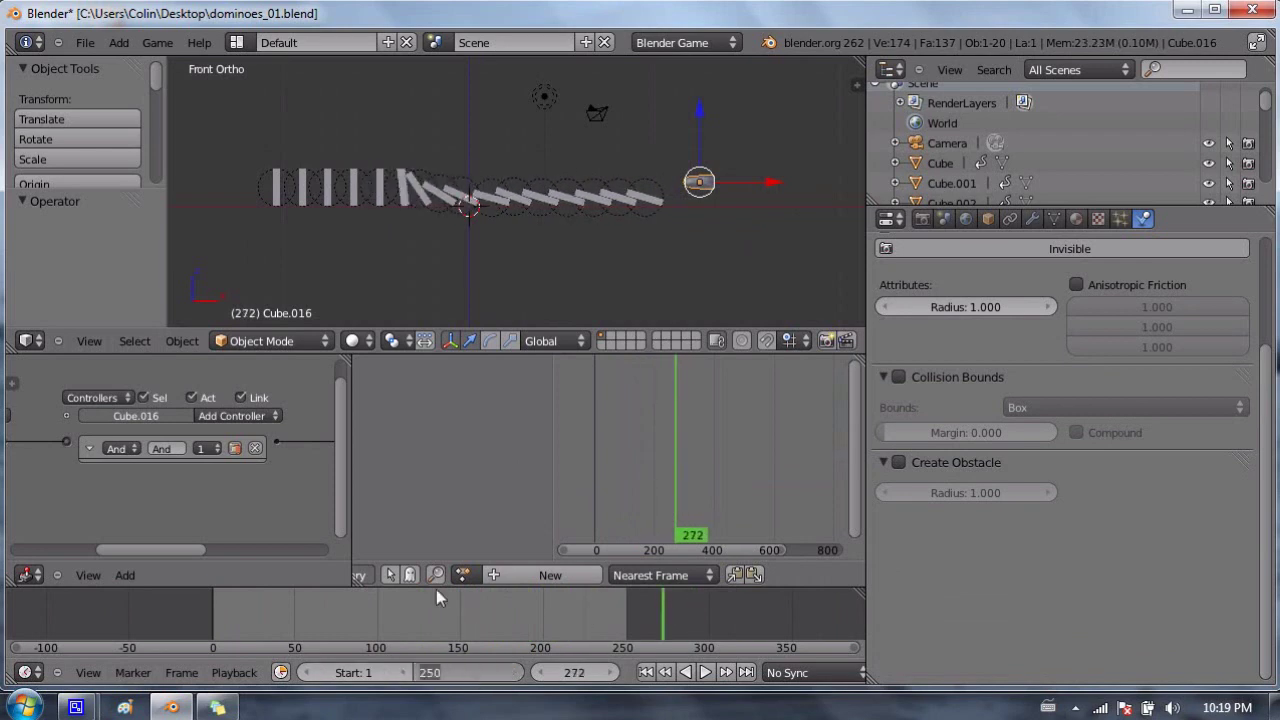
# Set the animation's end frame to 550 and scrub the timeline to frame 386.
pyautogui.write('550')
pyautogui.press('Return')
pyautogui.scroll(-5, 594, 621)
pyautogui.moveTo(633, 617); pyautogui.dragTo(503, 610, button='middle')
pyautogui.moveTo(458, 613); pyautogui.dragTo(587, 616)
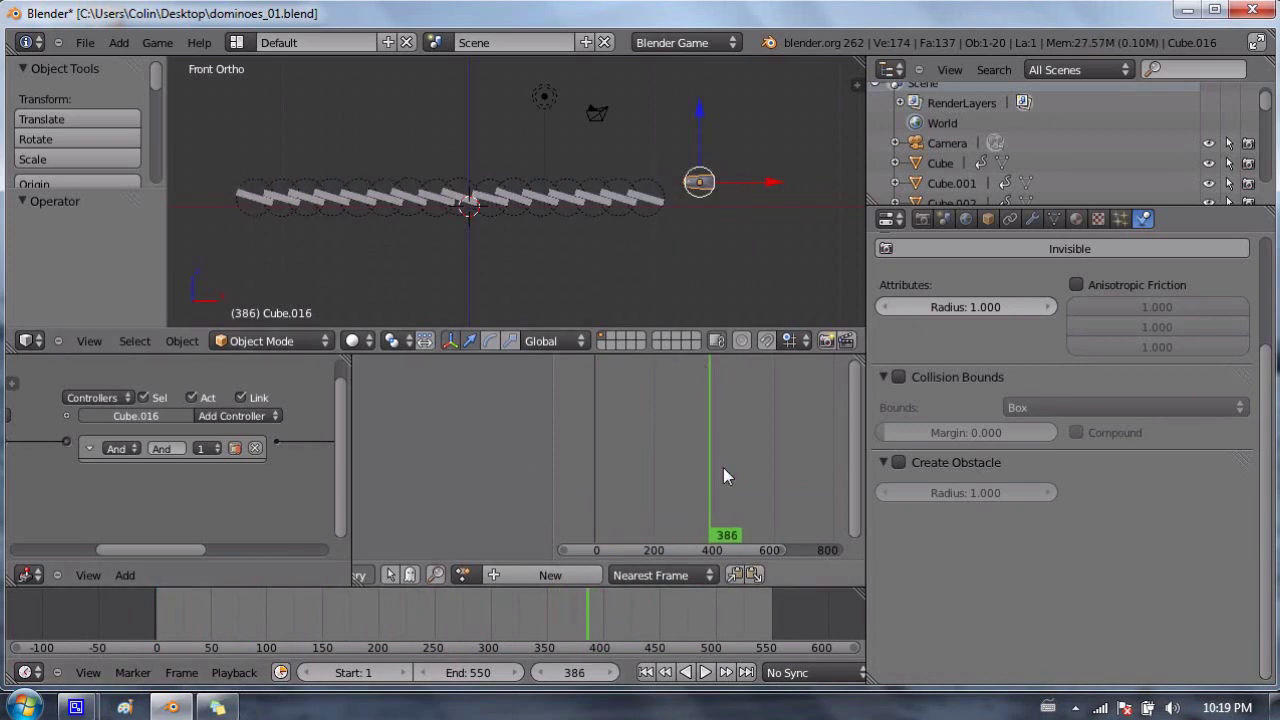
# Examine the recorded actions of several dominoes, including Cube.003 and Cube.010, and compare them with the pusher's.
pyautogui.moveTo(641, 465); pyautogui.dragTo(610, 465, button='middle')
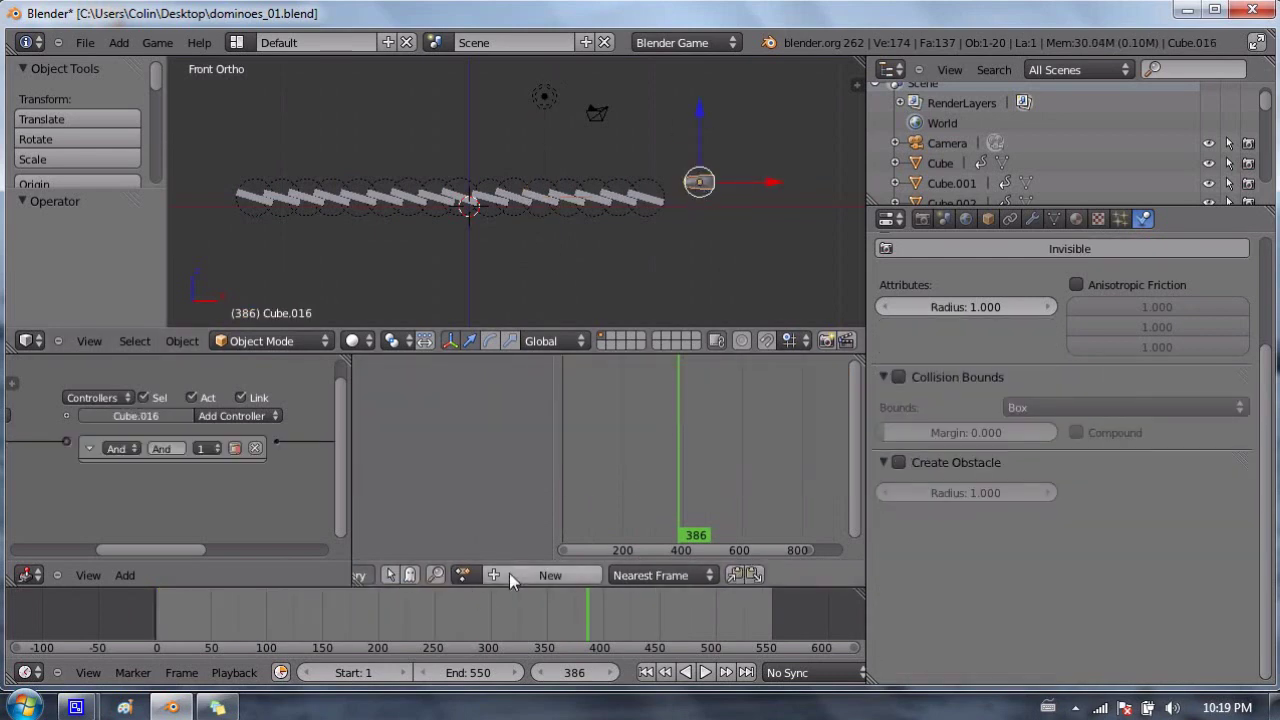
pyautogui.rightClick(585, 212)
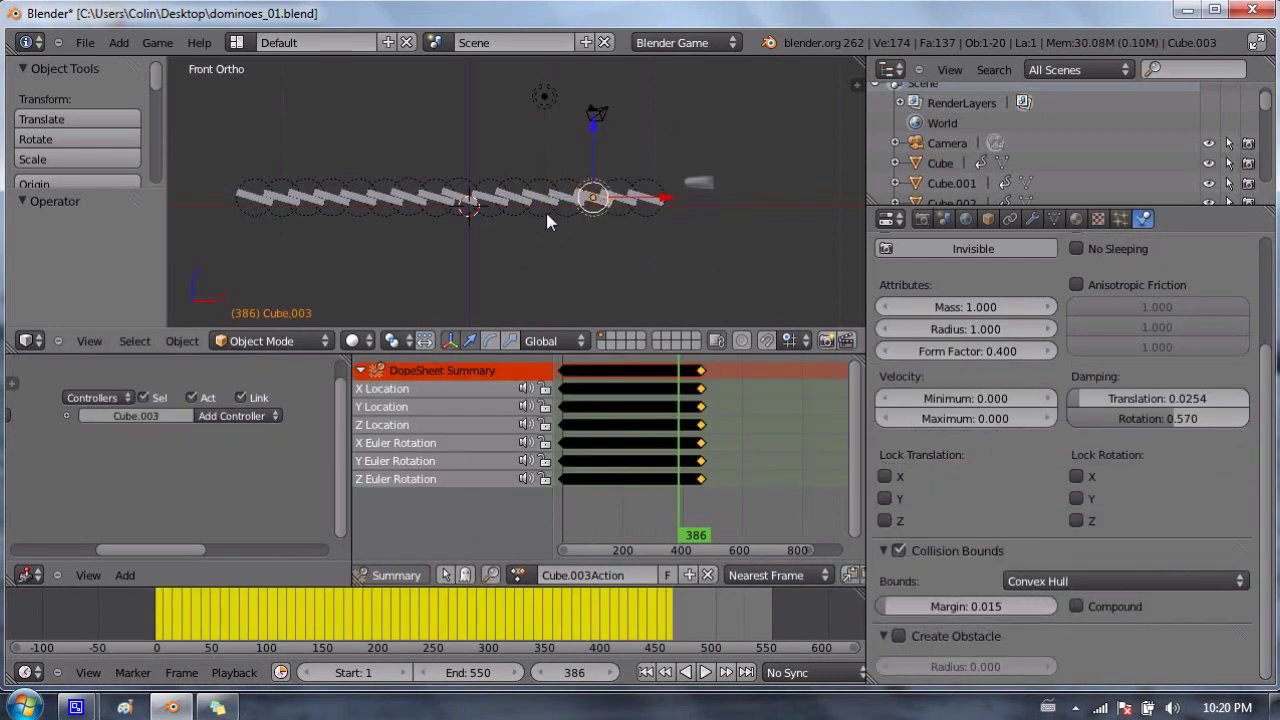
pyautogui.rightClick(436, 201)
pyautogui.rightClick(371, 205)
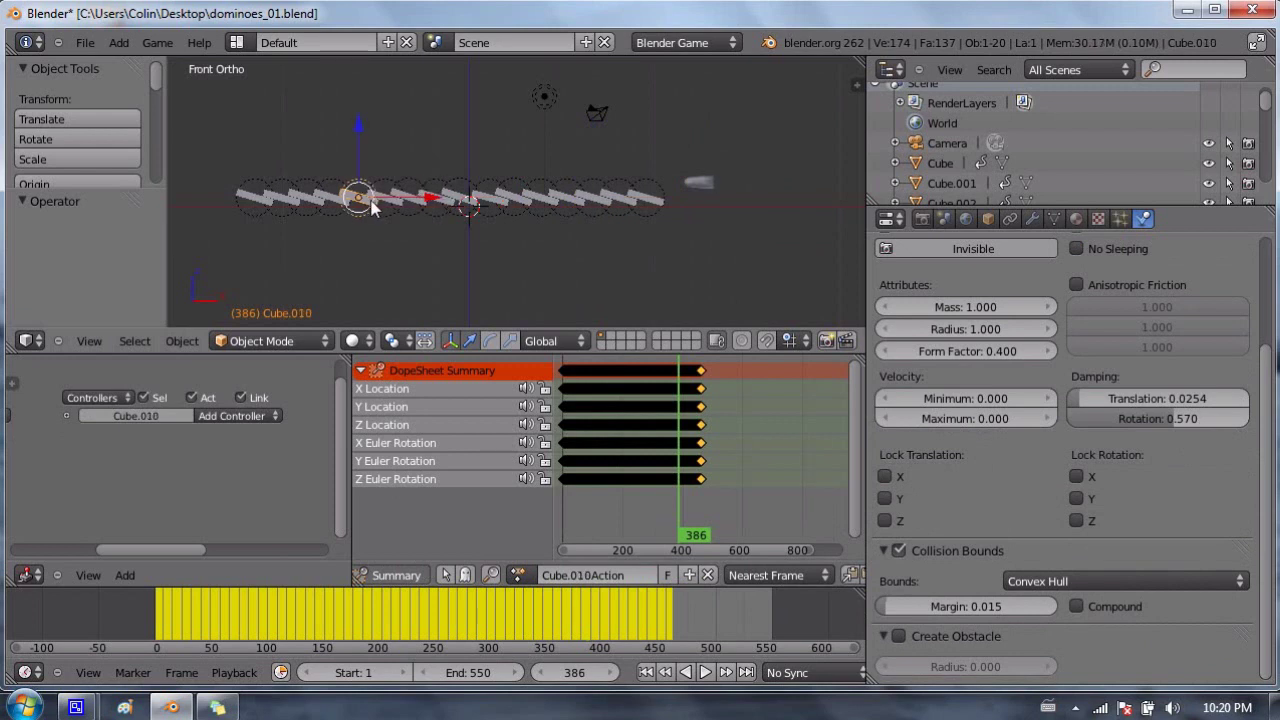
pyautogui.click(518, 573)
pyautogui.click(157, 42)
pyautogui.rightClick(706, 178)
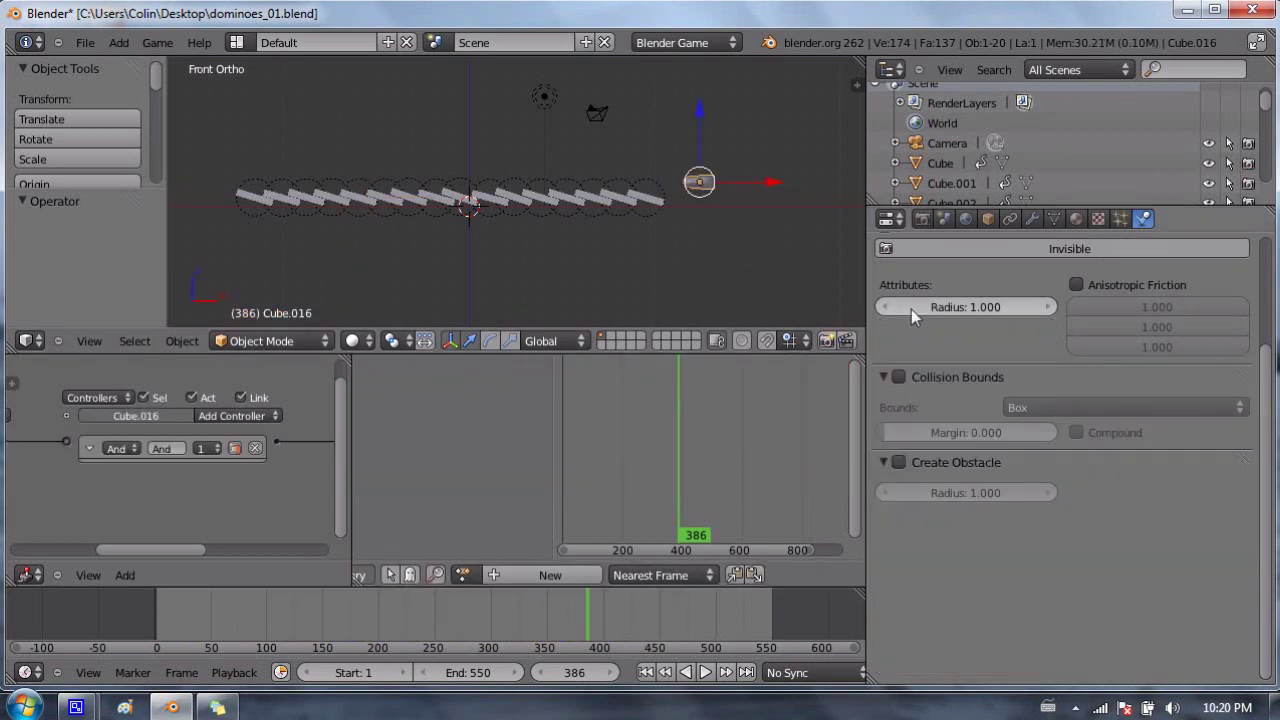
# Examine the pusher's physics settings, its shape up close and its logic bricks.
pyautogui.scroll(4, 941, 291)
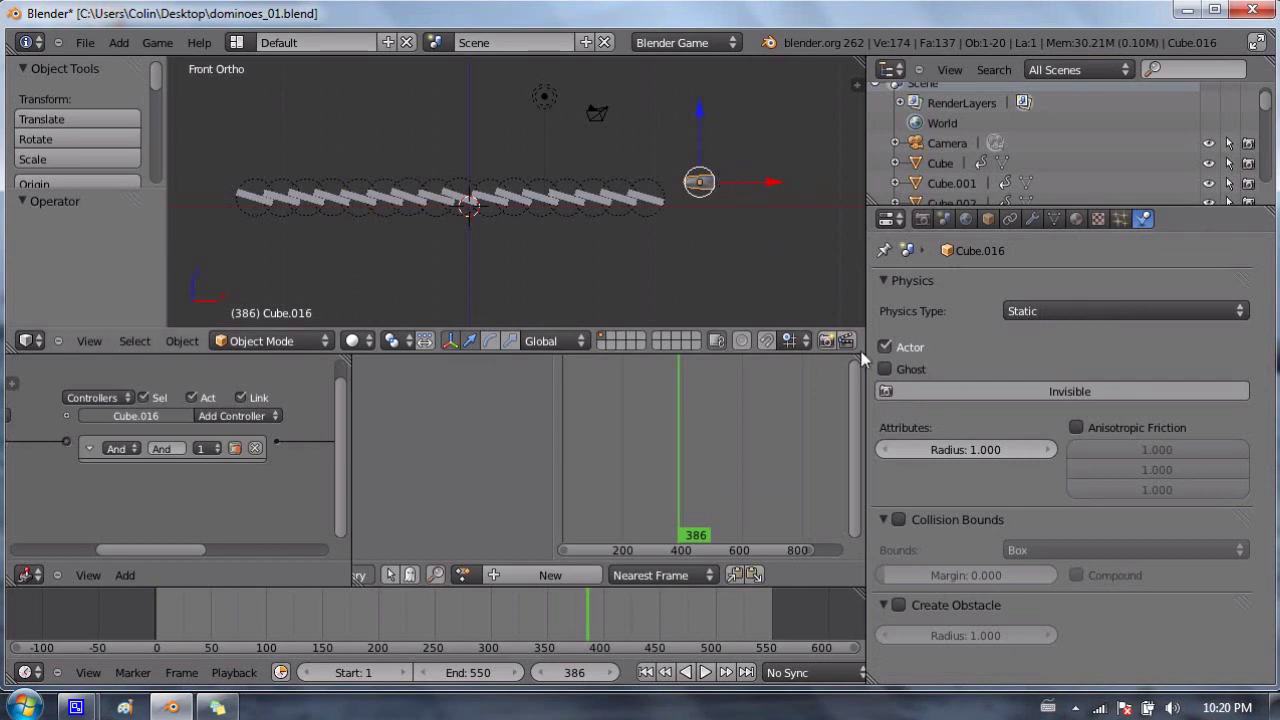
pyautogui.scroll(5, 722, 170)
pyautogui.keyDown('shift'); pyautogui.moveTo(724, 169); pyautogui.dragTo(180, 170, button='middle'); pyautogui.keyUp('shift')
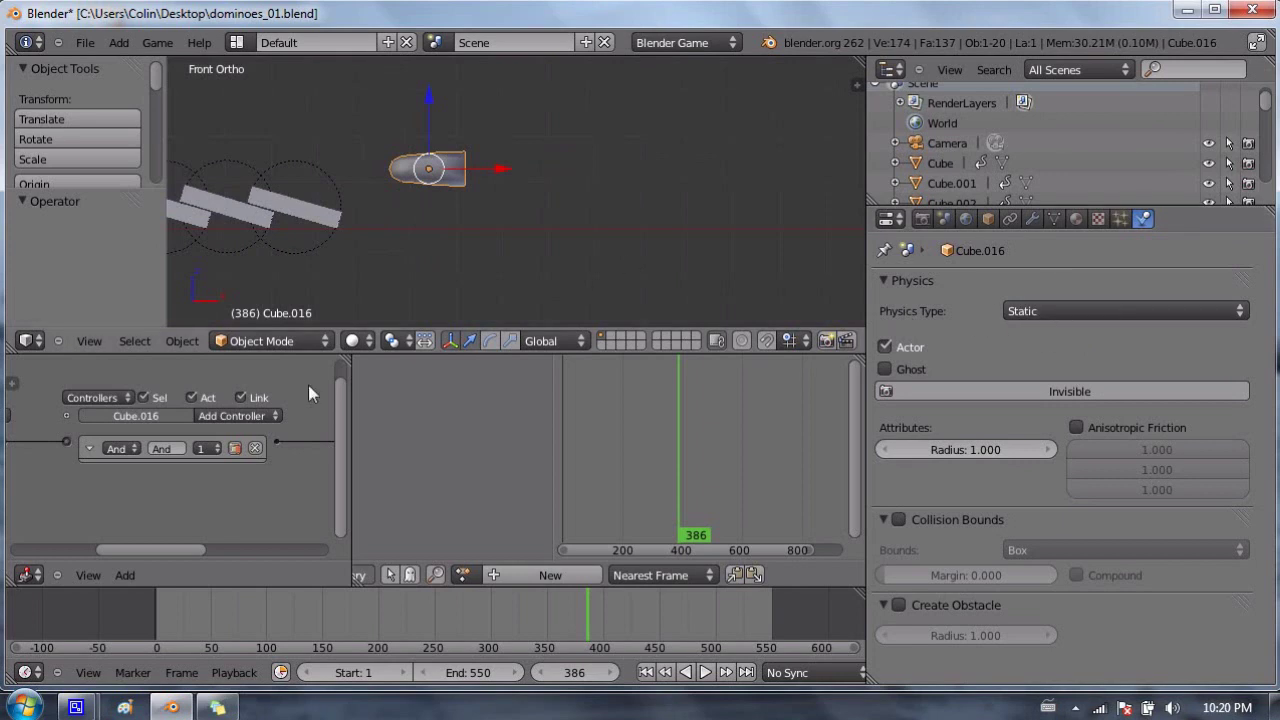
pyautogui.moveTo(351, 418); pyautogui.dragTo(792, 420)
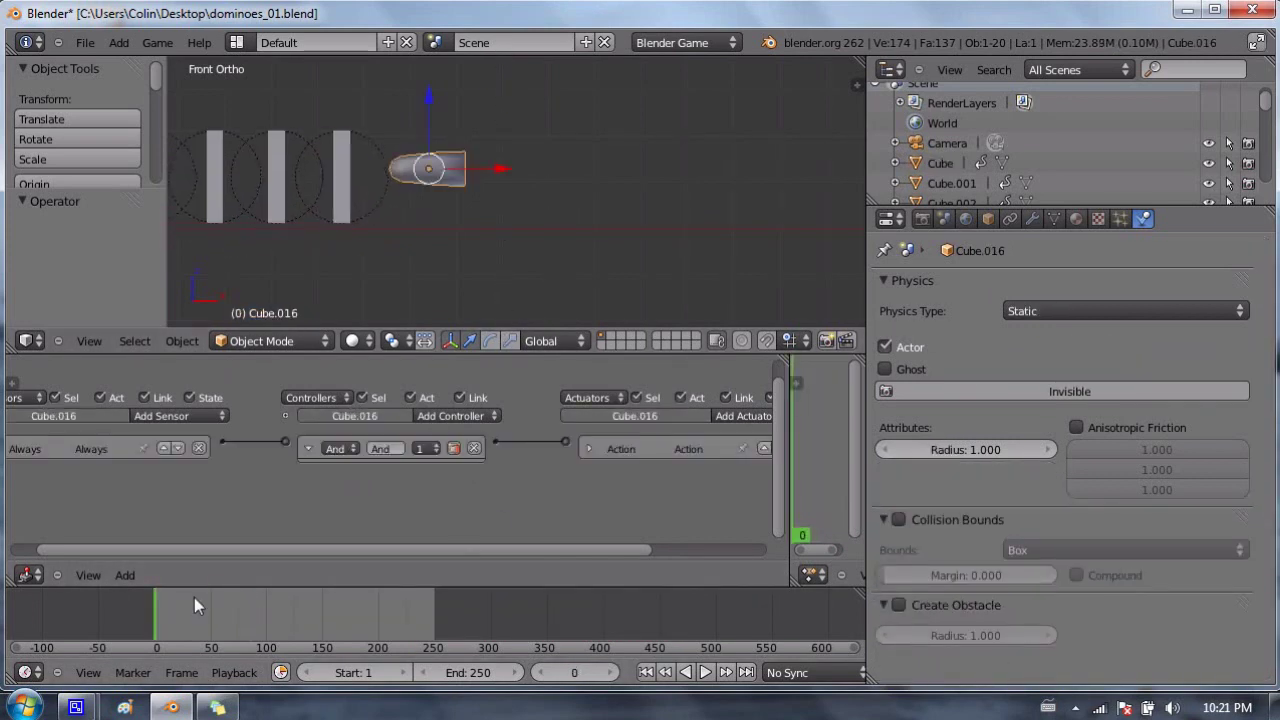
# Undo the recorded domino animation and scrub the timeline to frame 116 to check the row.
pyautogui.moveTo(194, 597); pyautogui.dragTo(157, 610)
pyautogui.hotkey('ctrl', 'z')
pyautogui.moveTo(207, 617); pyautogui.dragTo(285, 601)
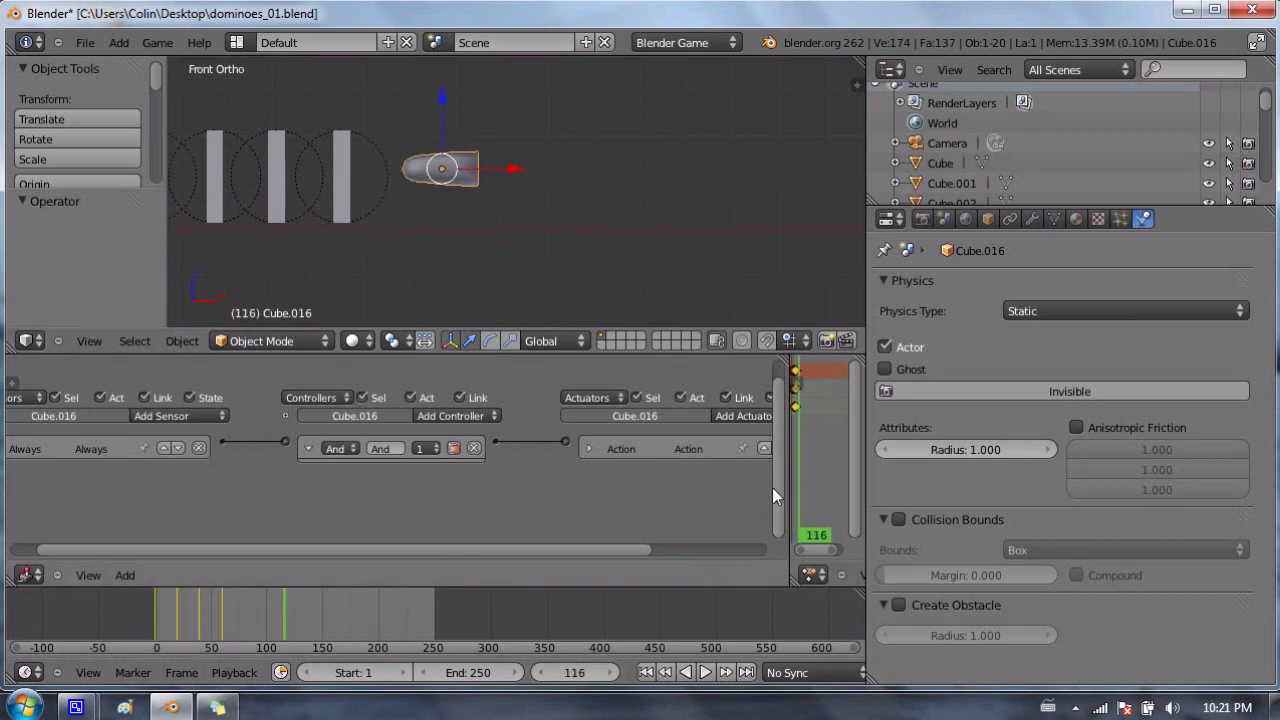
# Enlarge the action editor and unlink the pushyCube action from the pusher.
pyautogui.moveTo(788, 466); pyautogui.dragTo(276, 436)
pyautogui.moveTo(662, 465); pyautogui.dragTo(495, 480, button='middle')
pyautogui.moveTo(672, 489); pyautogui.dragTo(836, 483, button='middle')
pyautogui.moveTo(604, 536); pyautogui.dragTo(358, 589, button='middle')
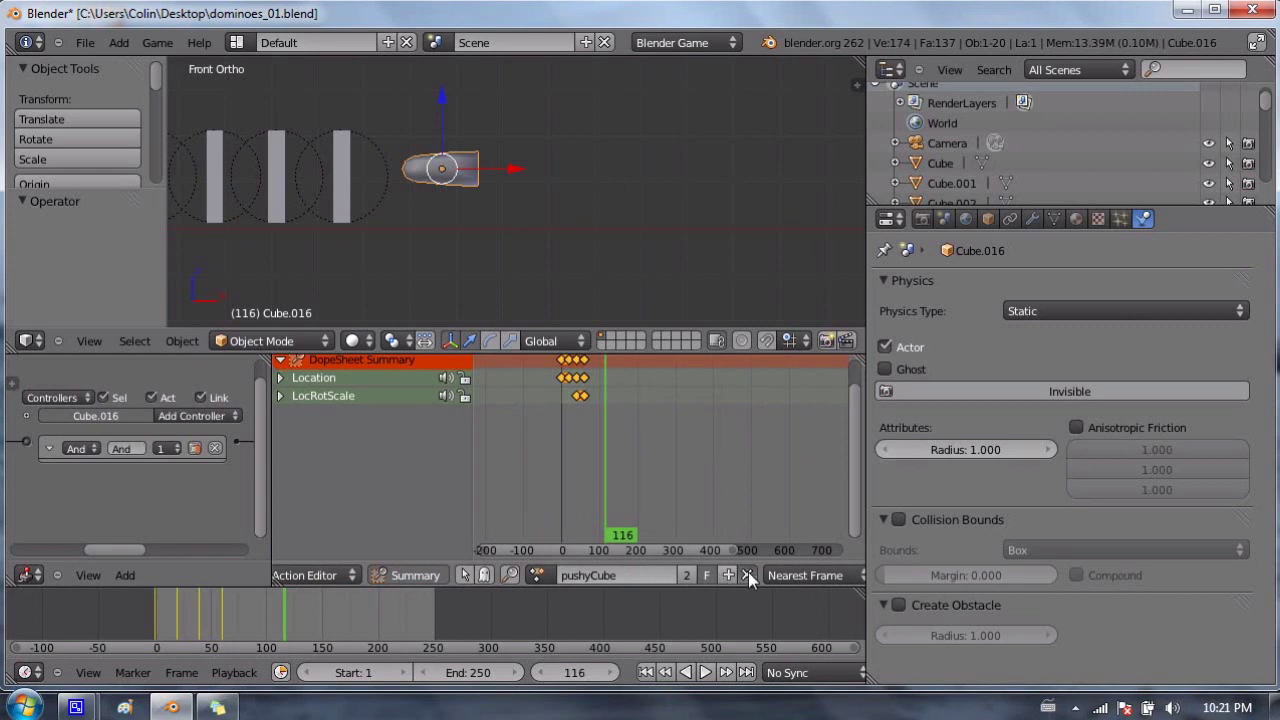
pyautogui.click(747, 575)
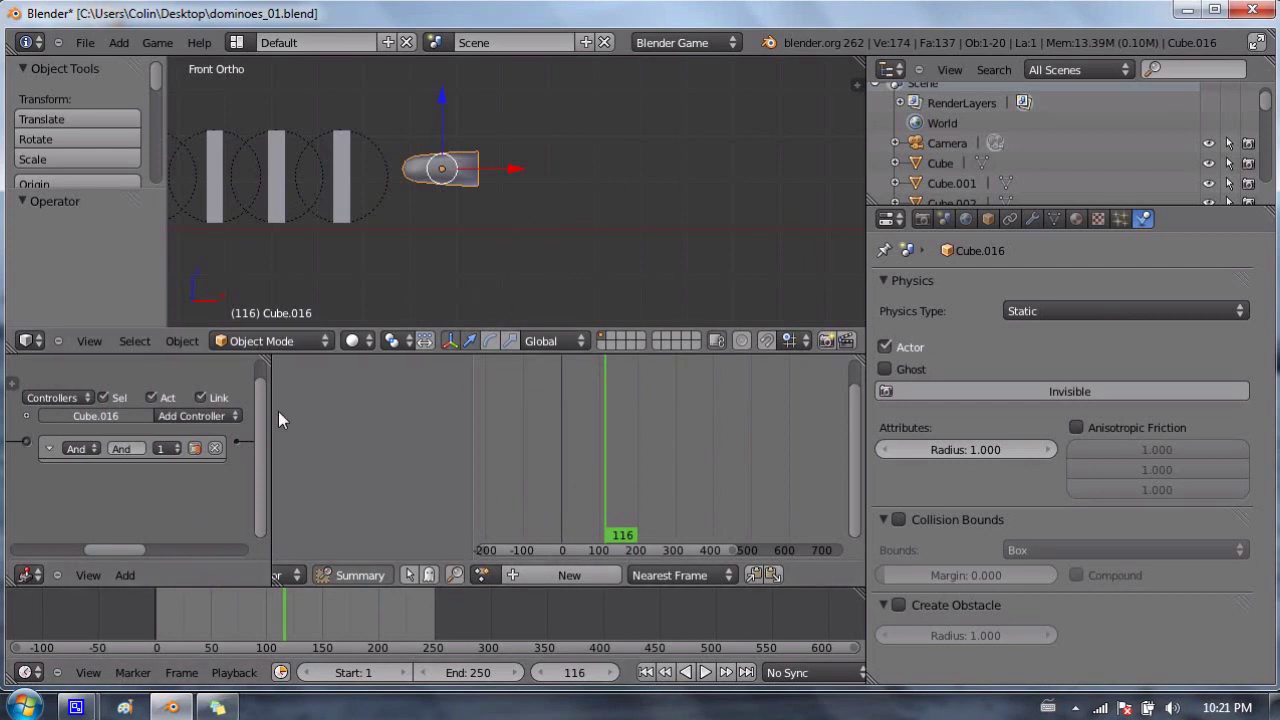
# Move the timeline to frame 4 and widen the logic editor to show the pusher's full brick chain.
pyautogui.moveTo(269, 395); pyautogui.dragTo(838, 450)
pyautogui.moveTo(290, 605); pyautogui.dragTo(159, 602)
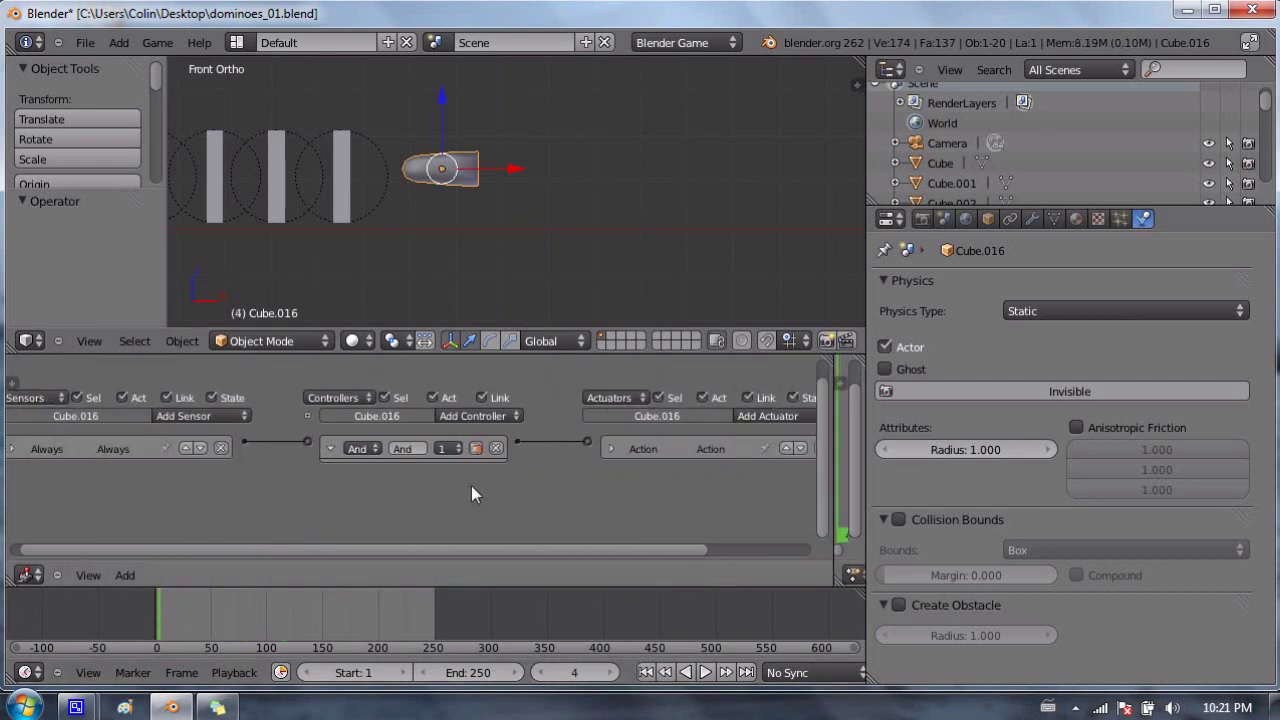
pyautogui.scroll(-3, 471, 483)
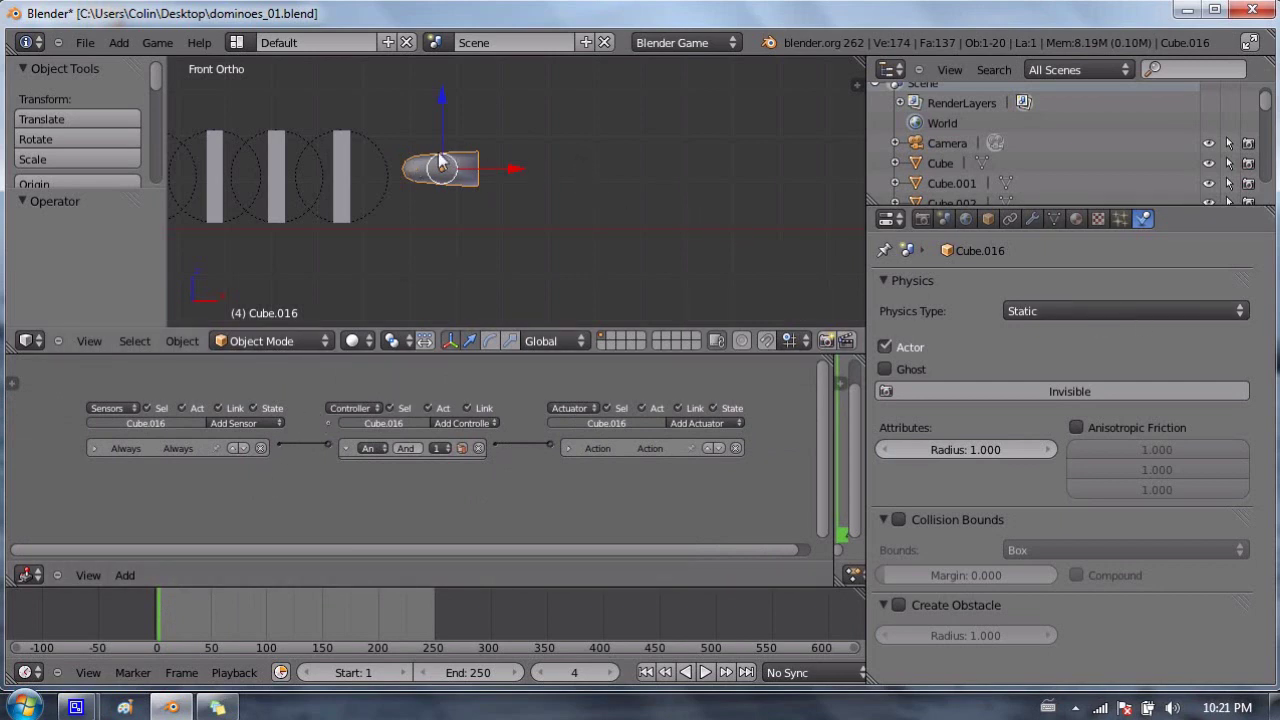
# Set the pusher's physics type to Dynamic, tilt the view, and run and stop the game engine.
pyautogui.click(1115, 311)
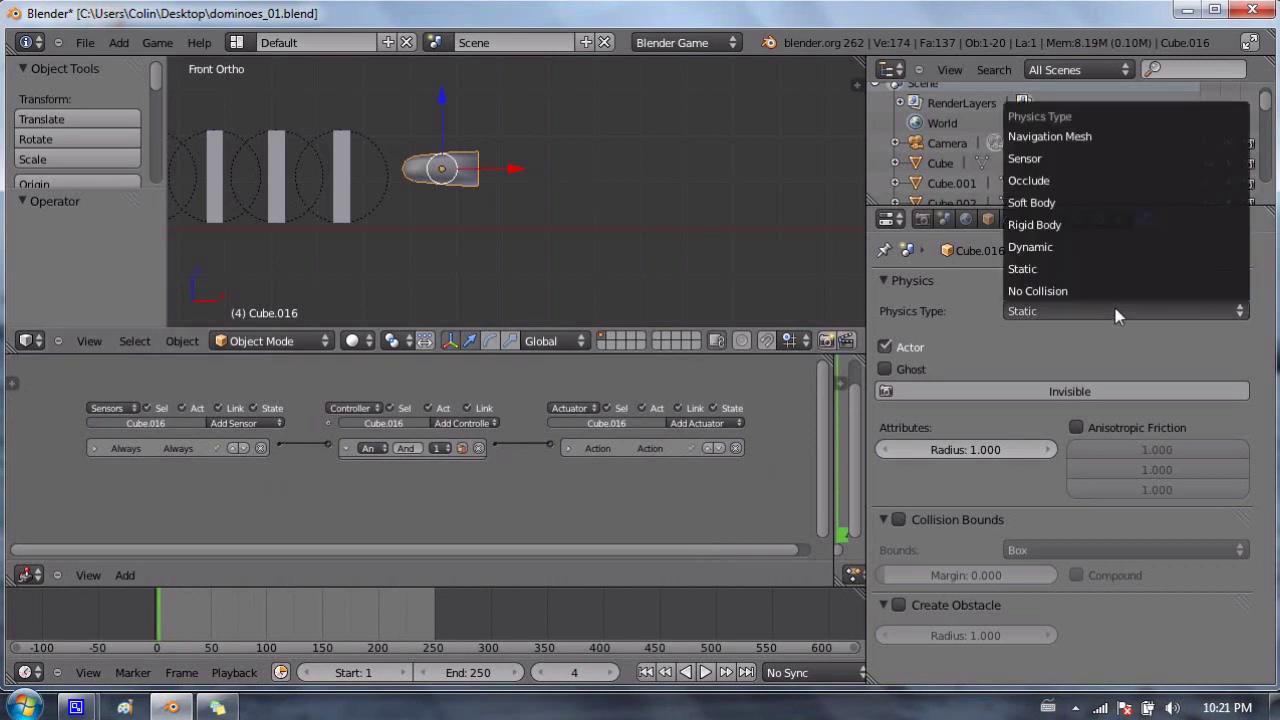
pyautogui.click(1117, 250)
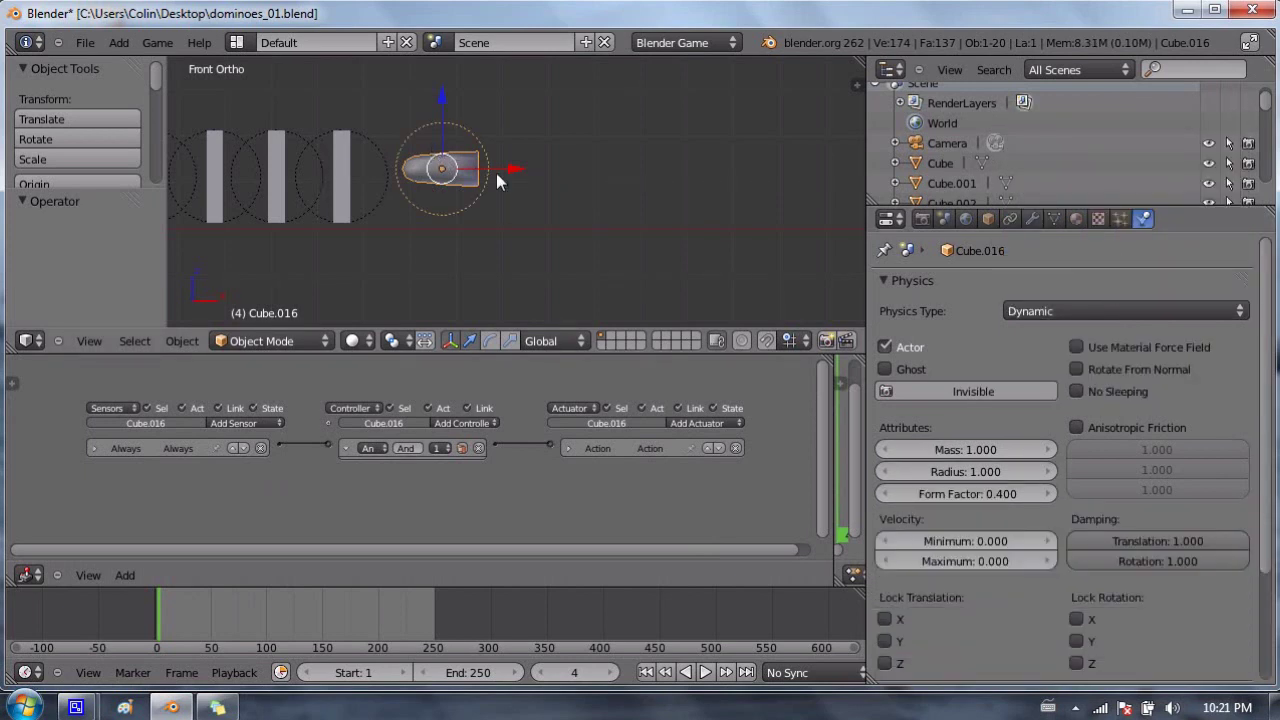
pyautogui.moveTo(506, 202); pyautogui.dragTo(507, 175, button='middle')
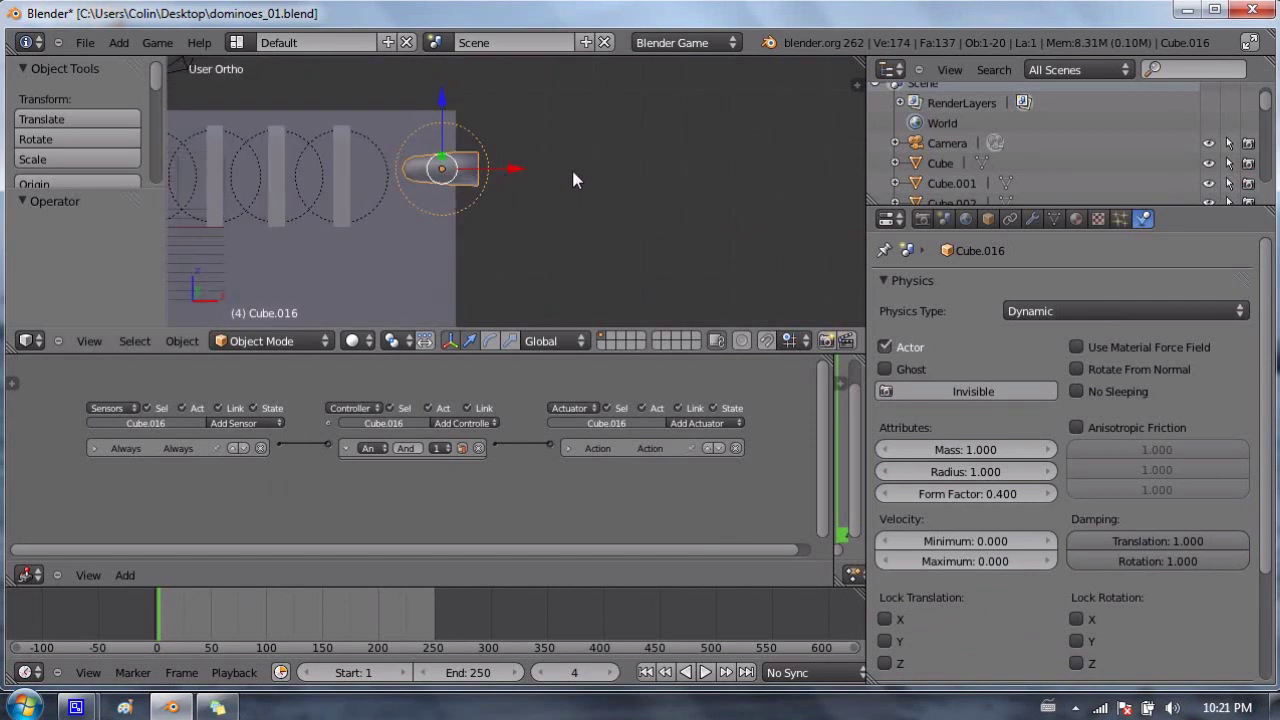
pyautogui.click(157, 43)
pyautogui.press('p')
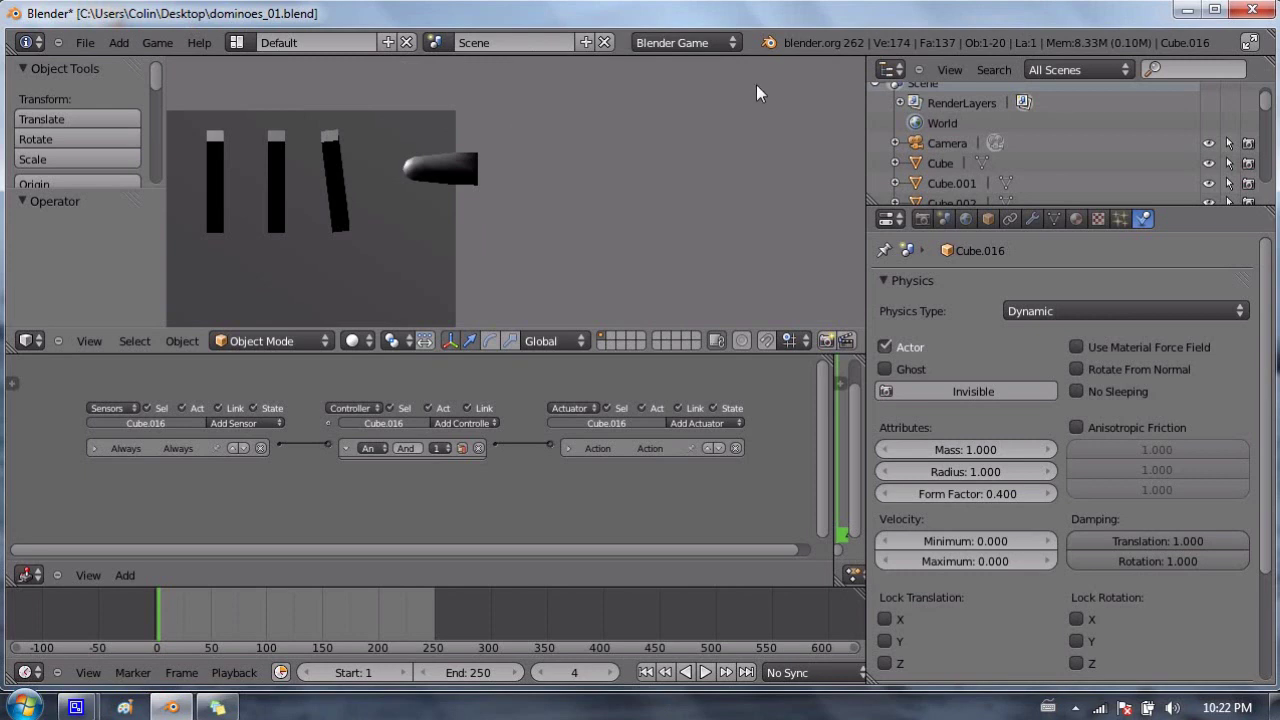
pyautogui.press('Escape')
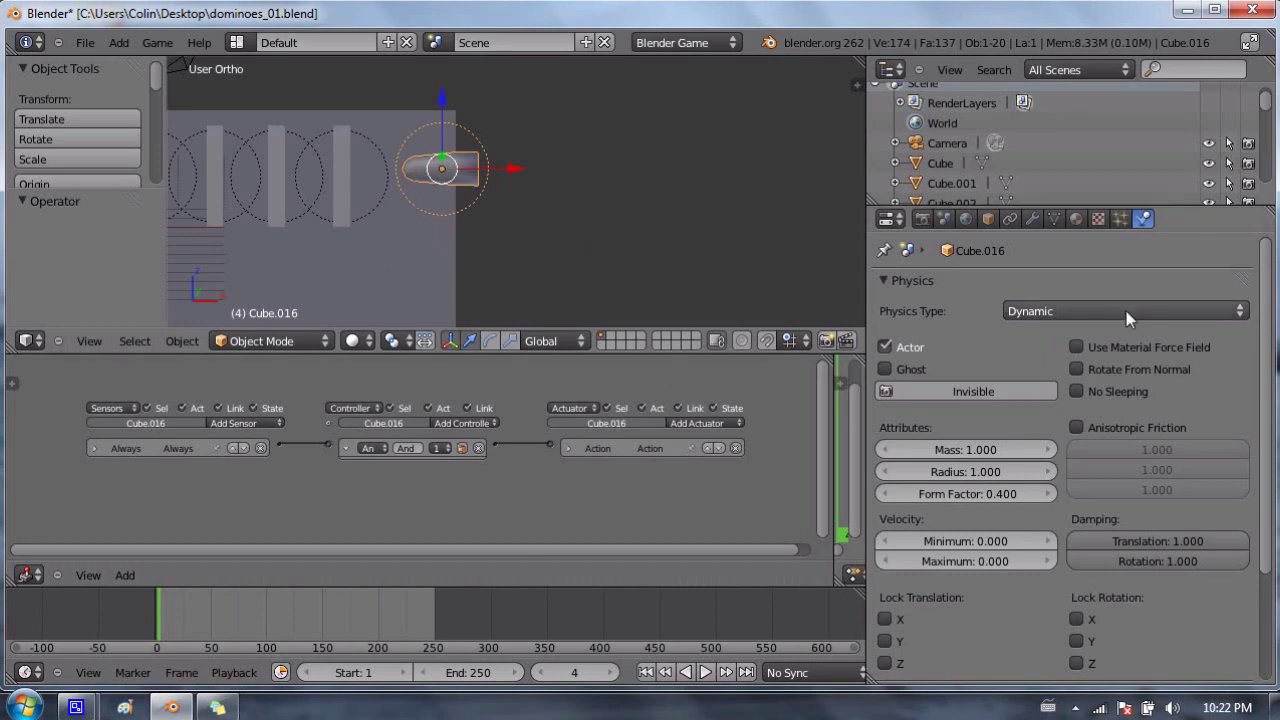
pyautogui.click(157, 42)
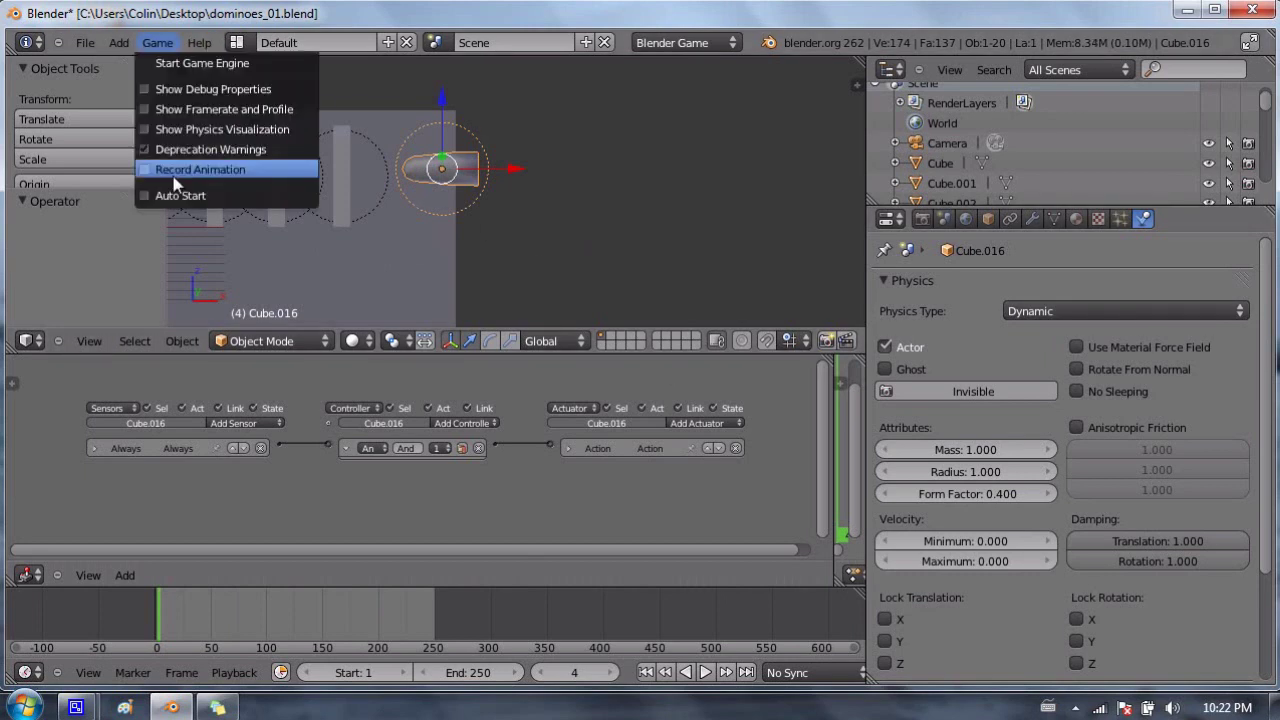
pyautogui.click(1131, 312)
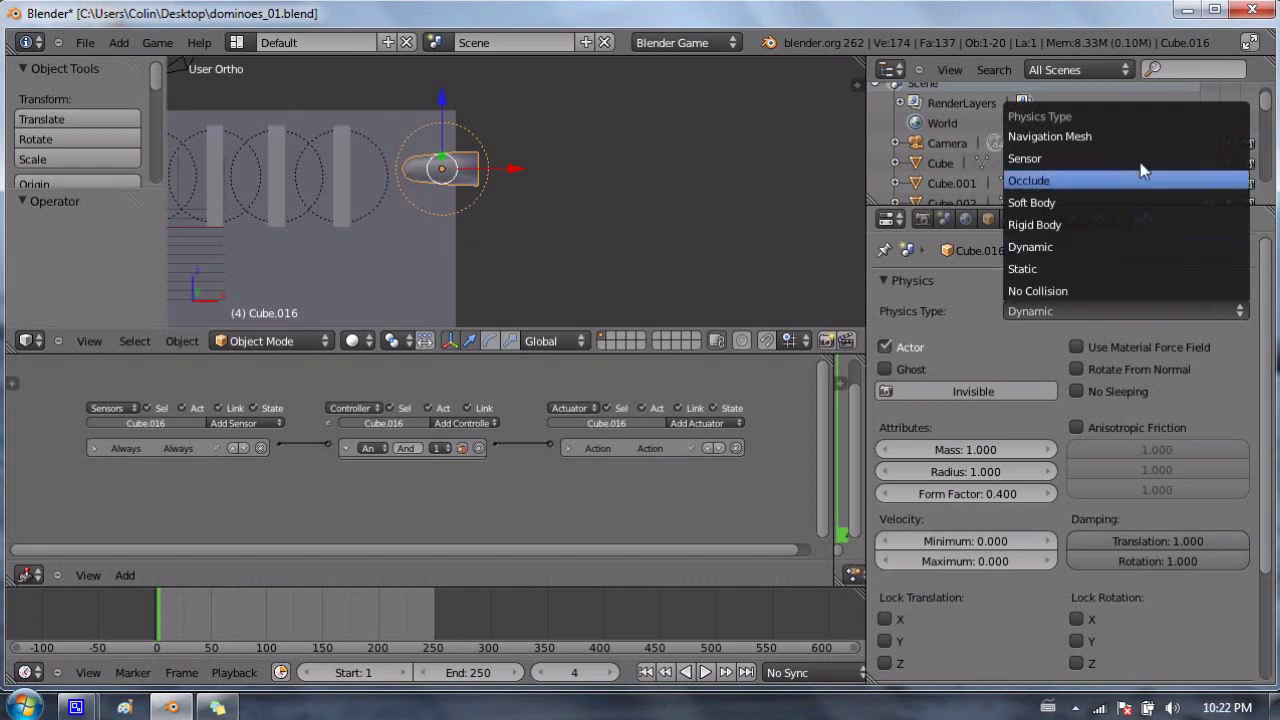
pyautogui.click(156, 42)
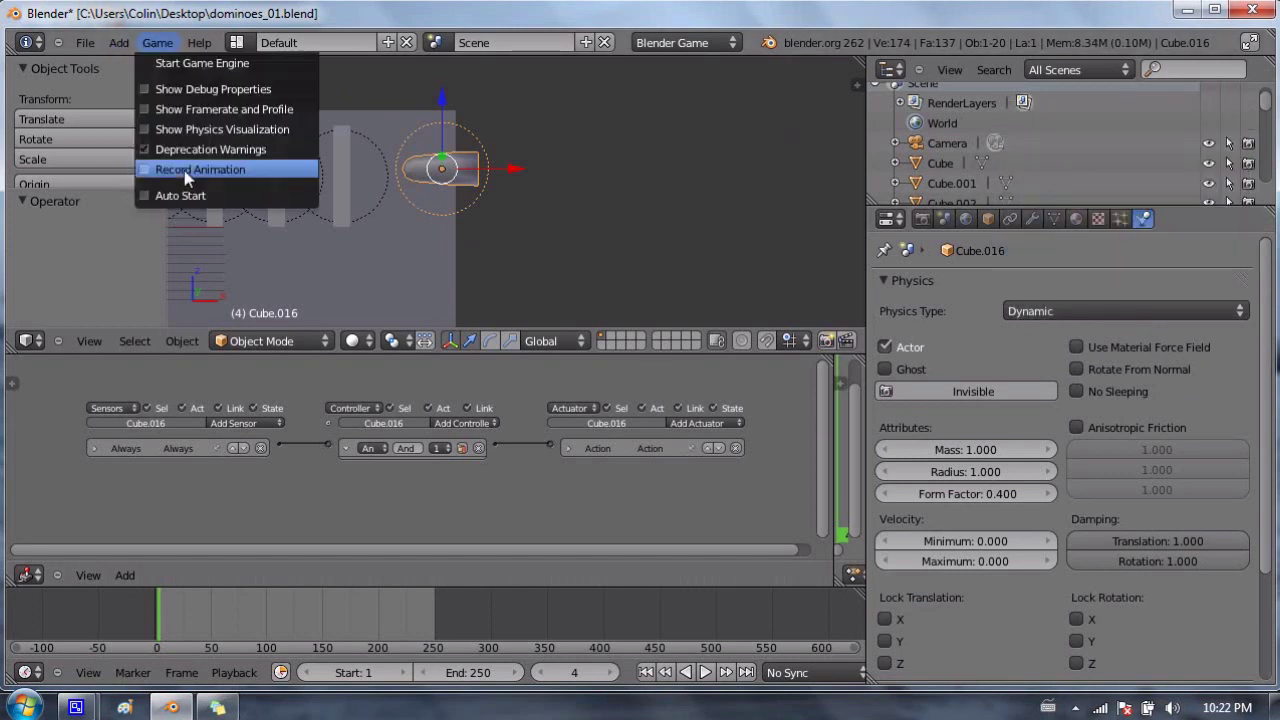
pyautogui.click(1096, 311)
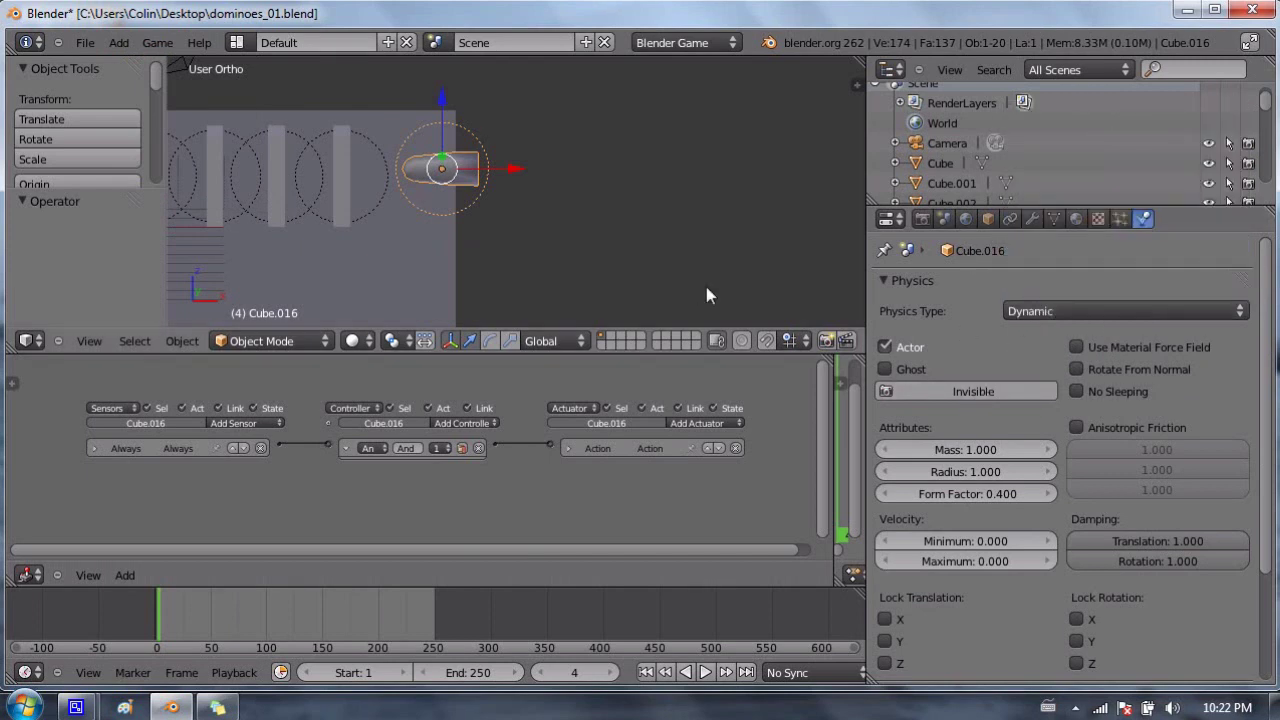
# Enable collision bounds for the pusher and set their shape to Convex Hull.
pyautogui.scroll(-2, 1021, 322)
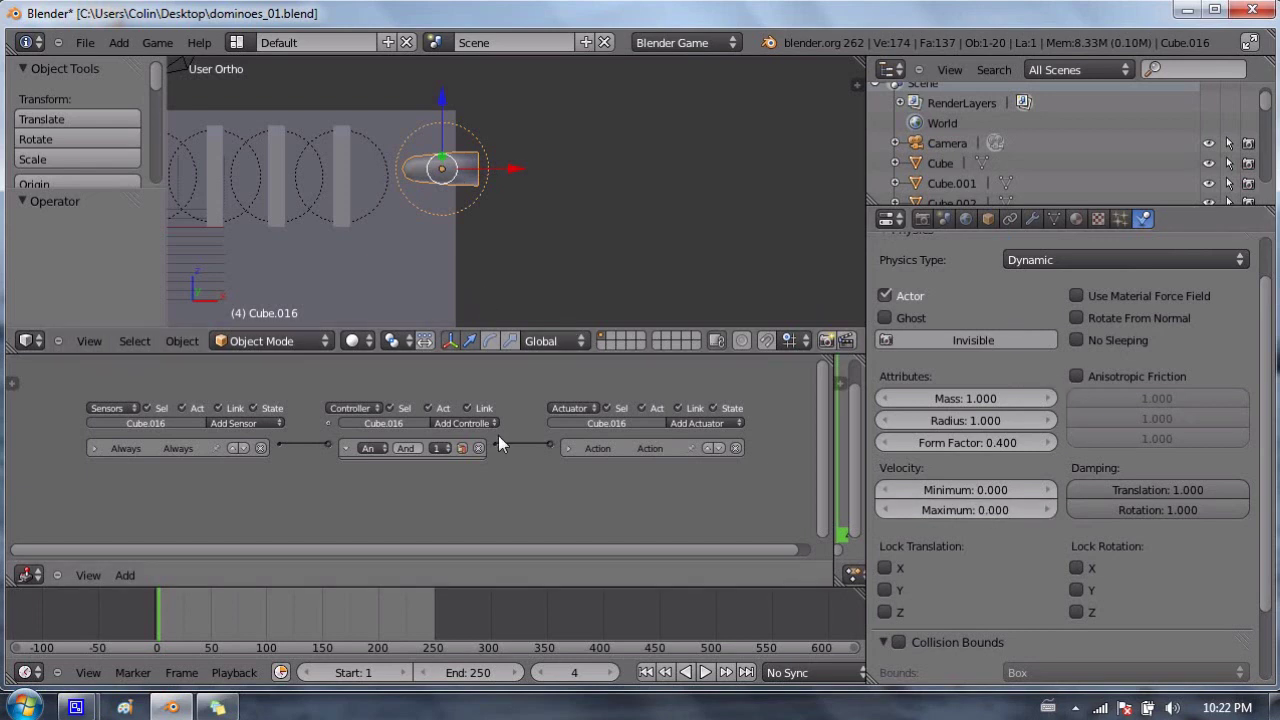
pyautogui.scroll(-3, 1039, 565)
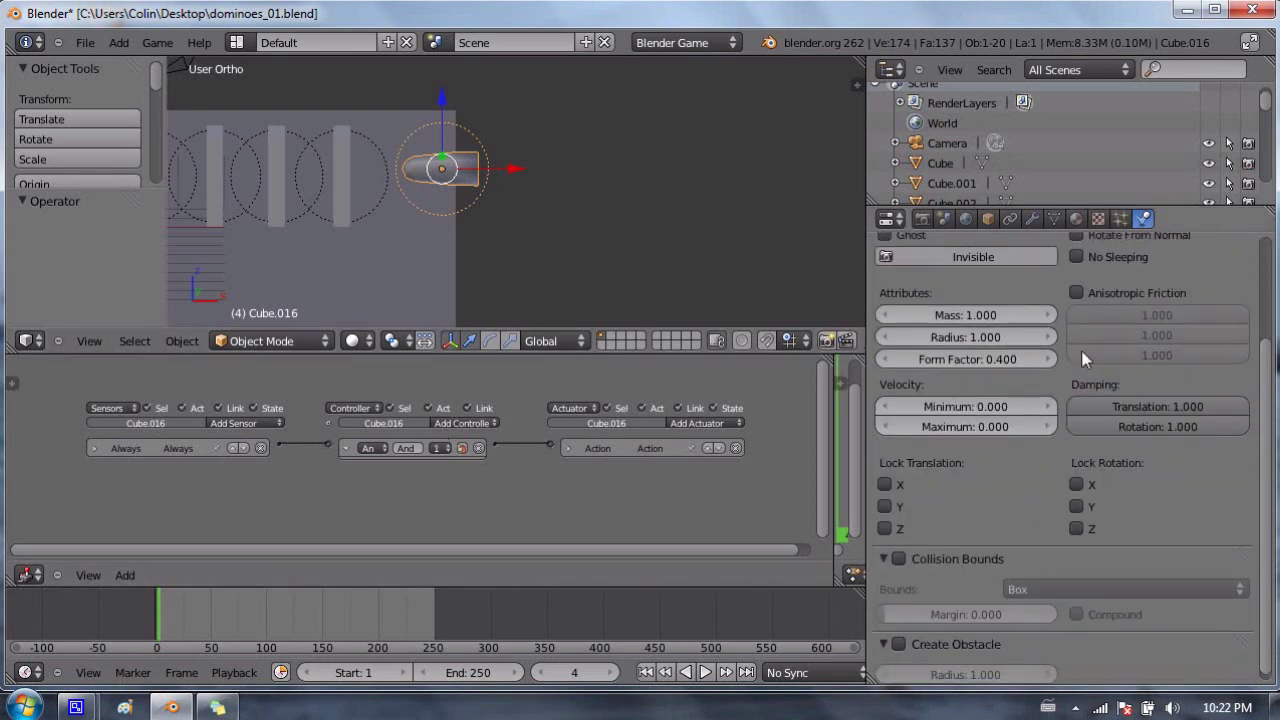
pyautogui.scroll(5, 1052, 464)
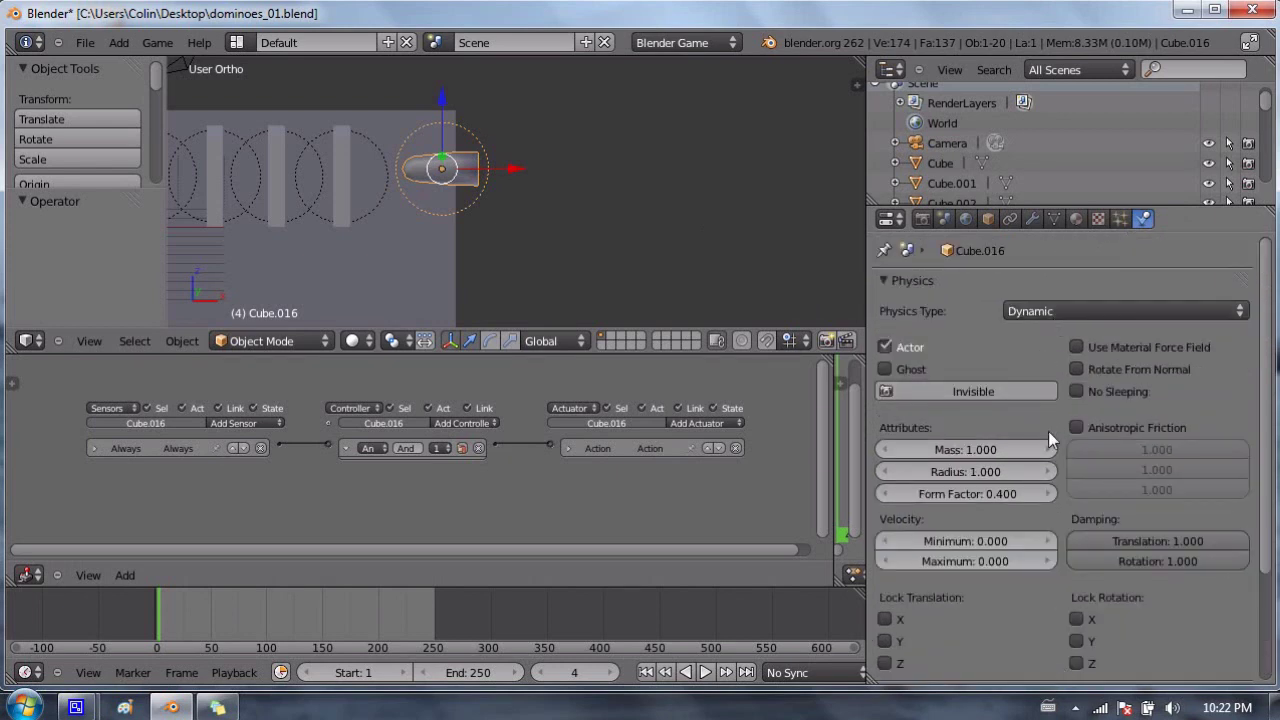
pyautogui.scroll(-6, 1030, 600)
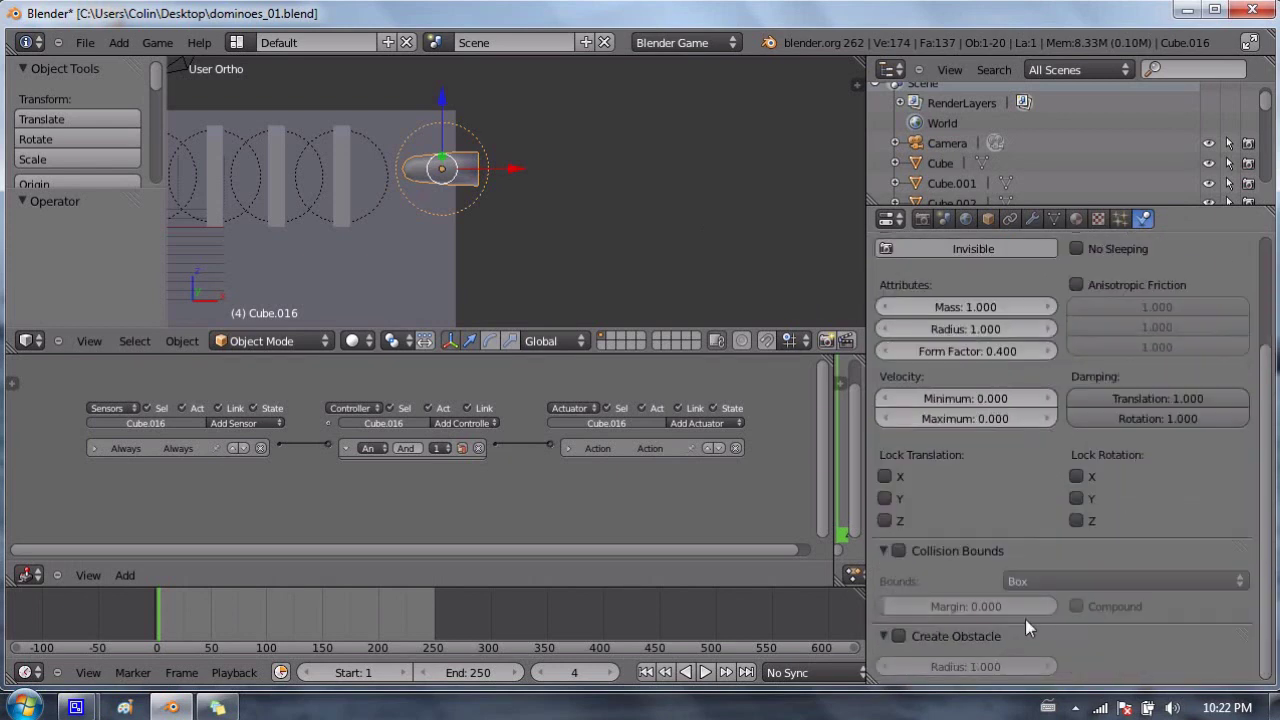
pyautogui.click(898, 550)
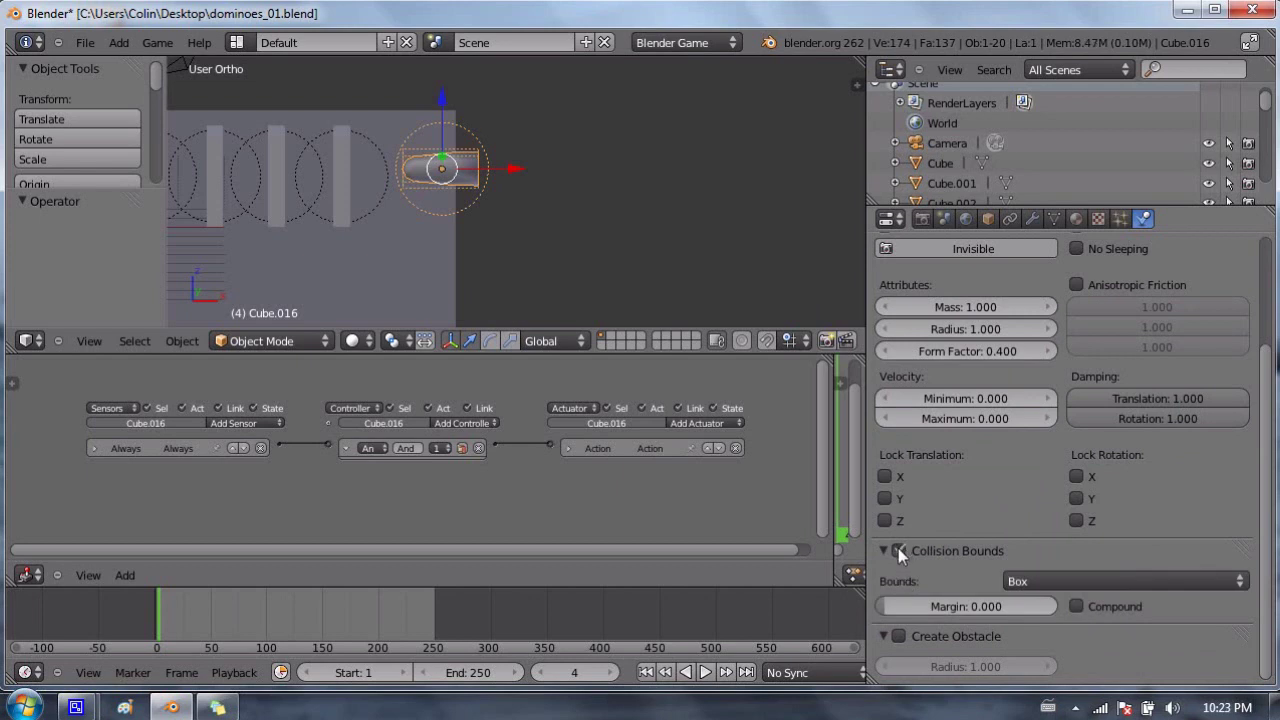
pyautogui.click(1048, 580)
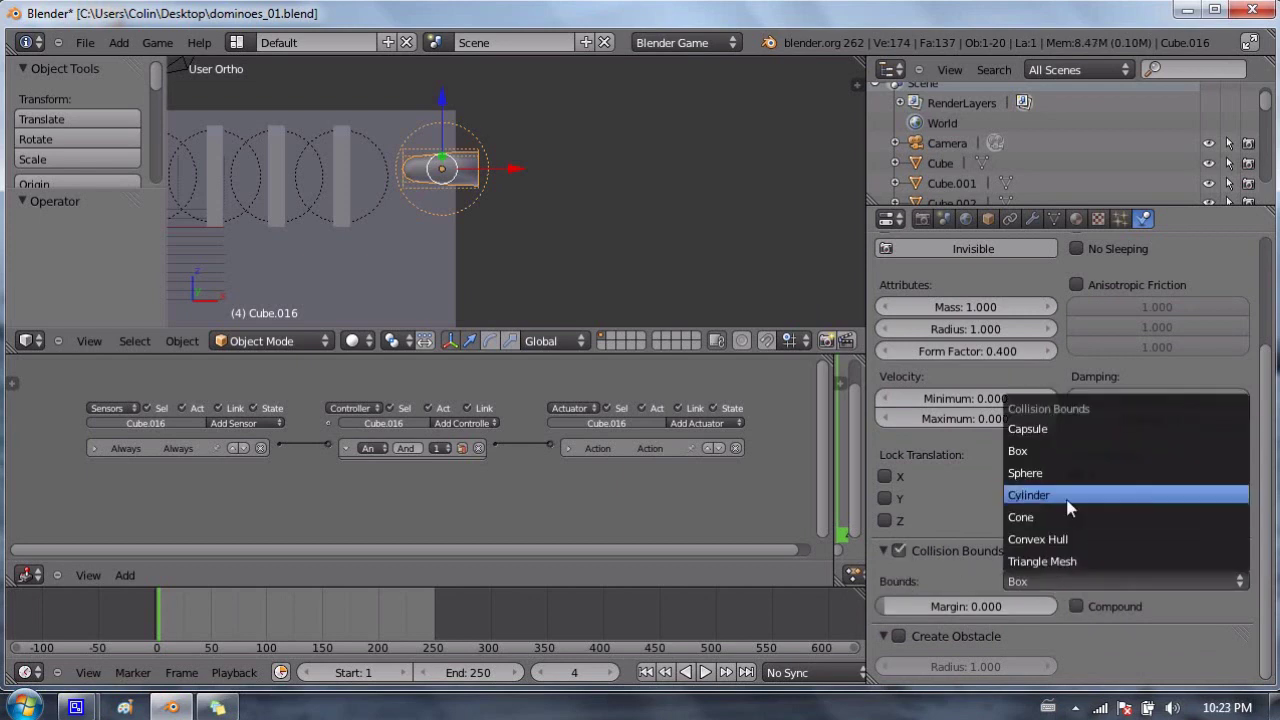
pyautogui.click(1070, 543)
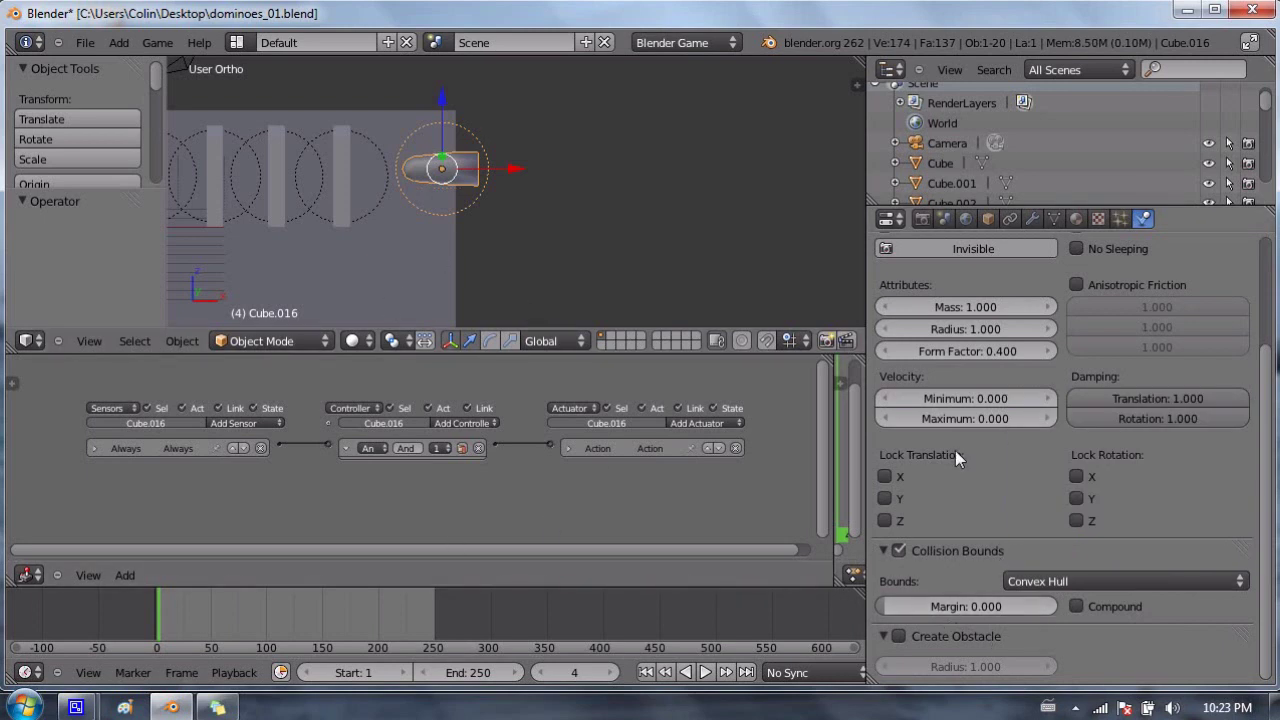
# Examine the world's physics settings, including gravity, and return to the pusher's physics settings.
pyautogui.moveTo(434, 166); pyautogui.dragTo(463, 170, button='middle')
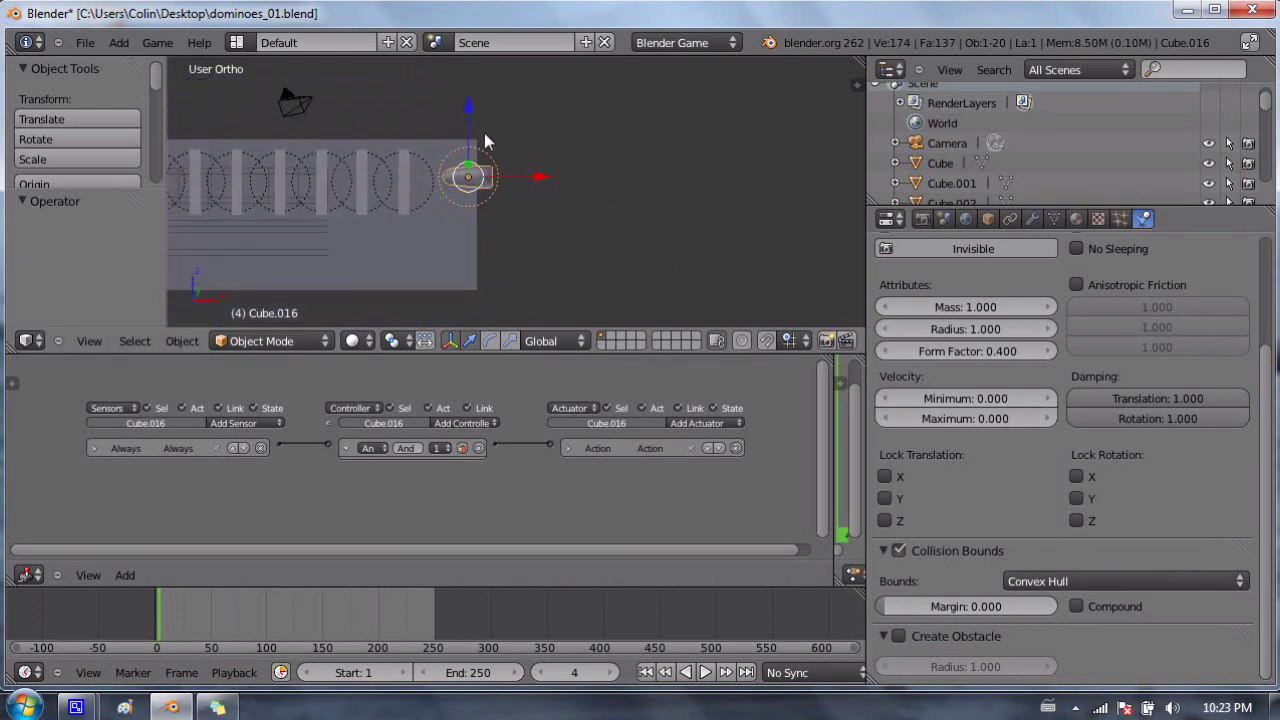
pyautogui.moveTo(433, 386); pyautogui.dragTo(461, 343, button='middle')
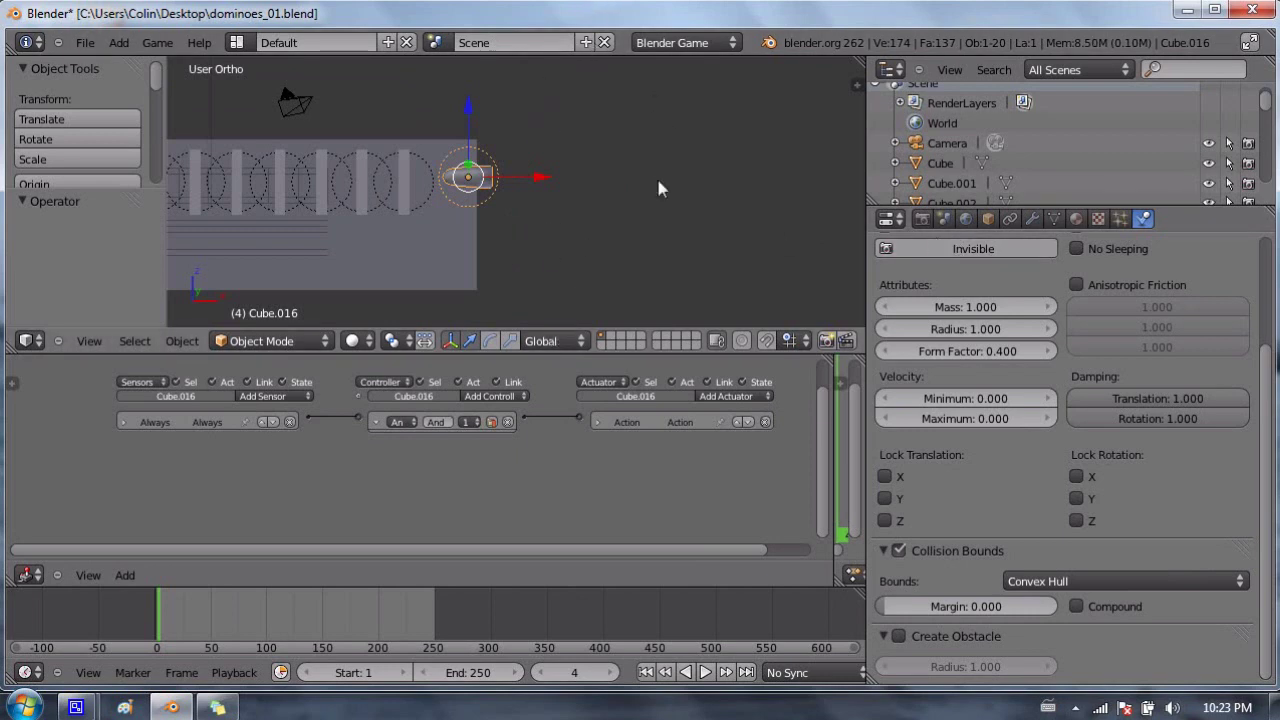
pyautogui.click(966, 221)
pyautogui.scroll(-1, 1029, 459)
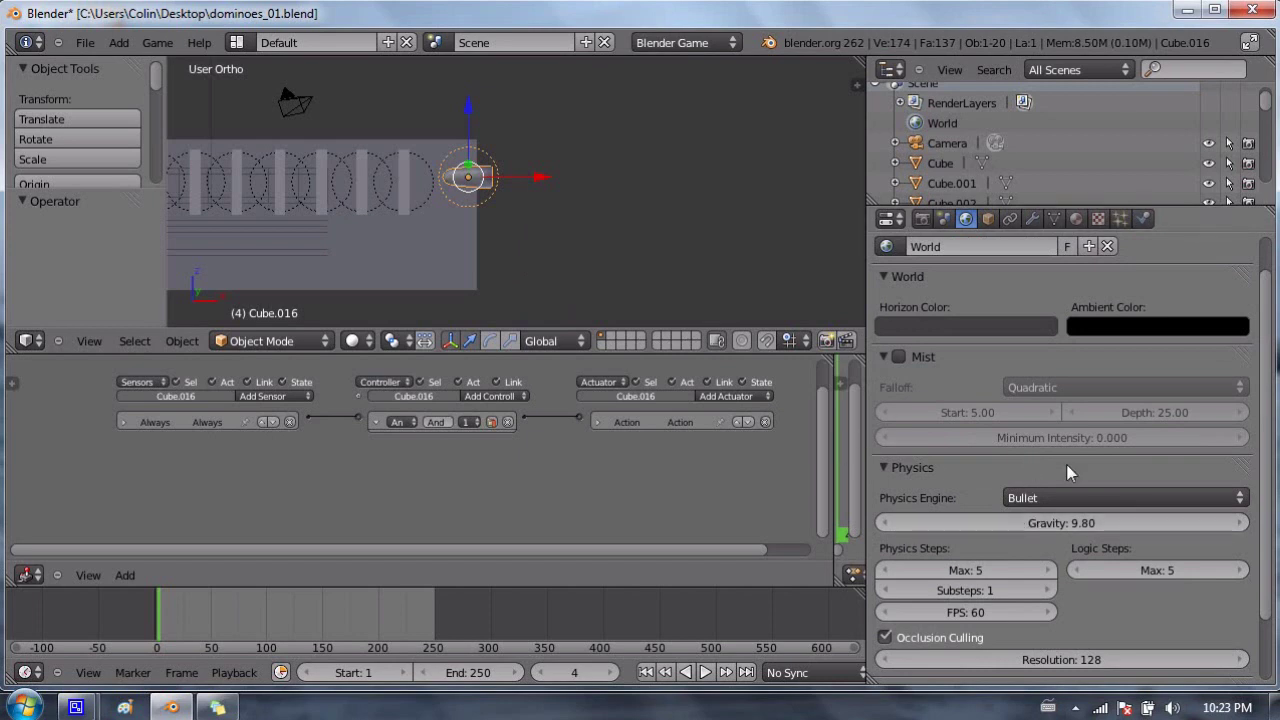
pyautogui.scroll(-1, 1020, 485)
pyautogui.scroll(-1, 1008, 506)
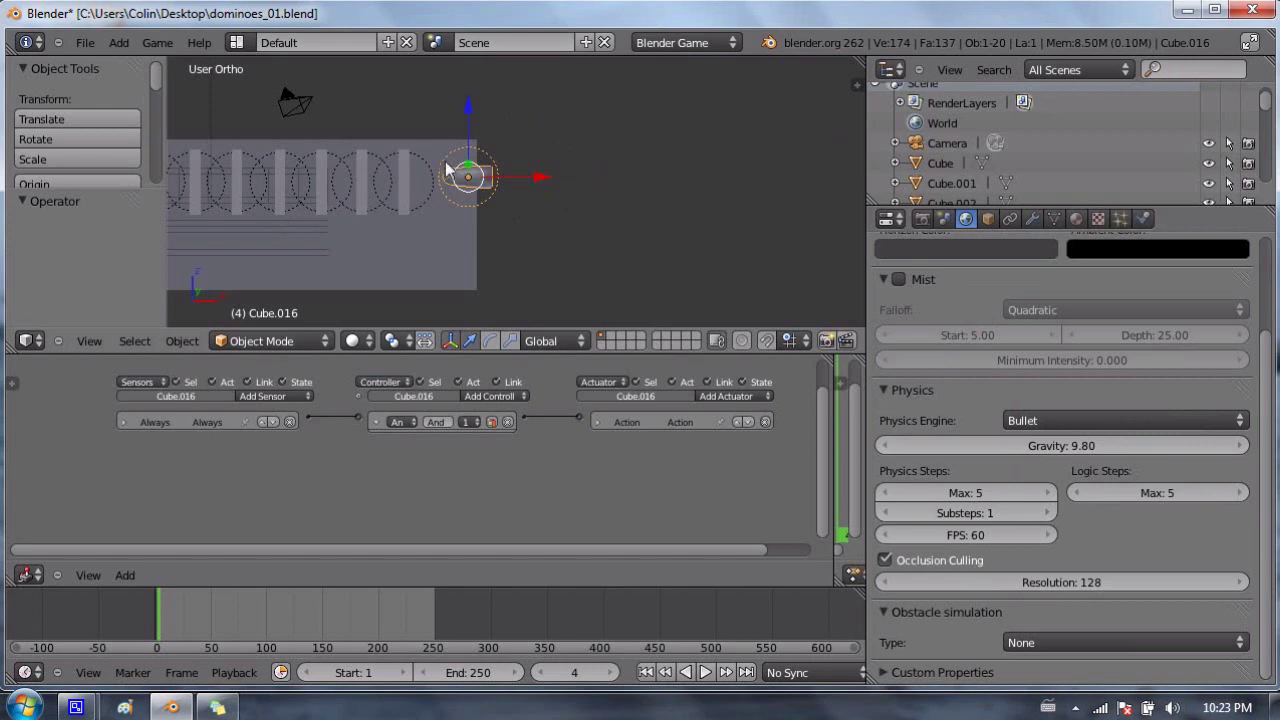
pyautogui.click(1143, 218)
# Enlarge the logic editor and examine the settings of the pusher's Action actuator.
pyautogui.moveTo(356, 443); pyautogui.dragTo(328, 440, button='middle')
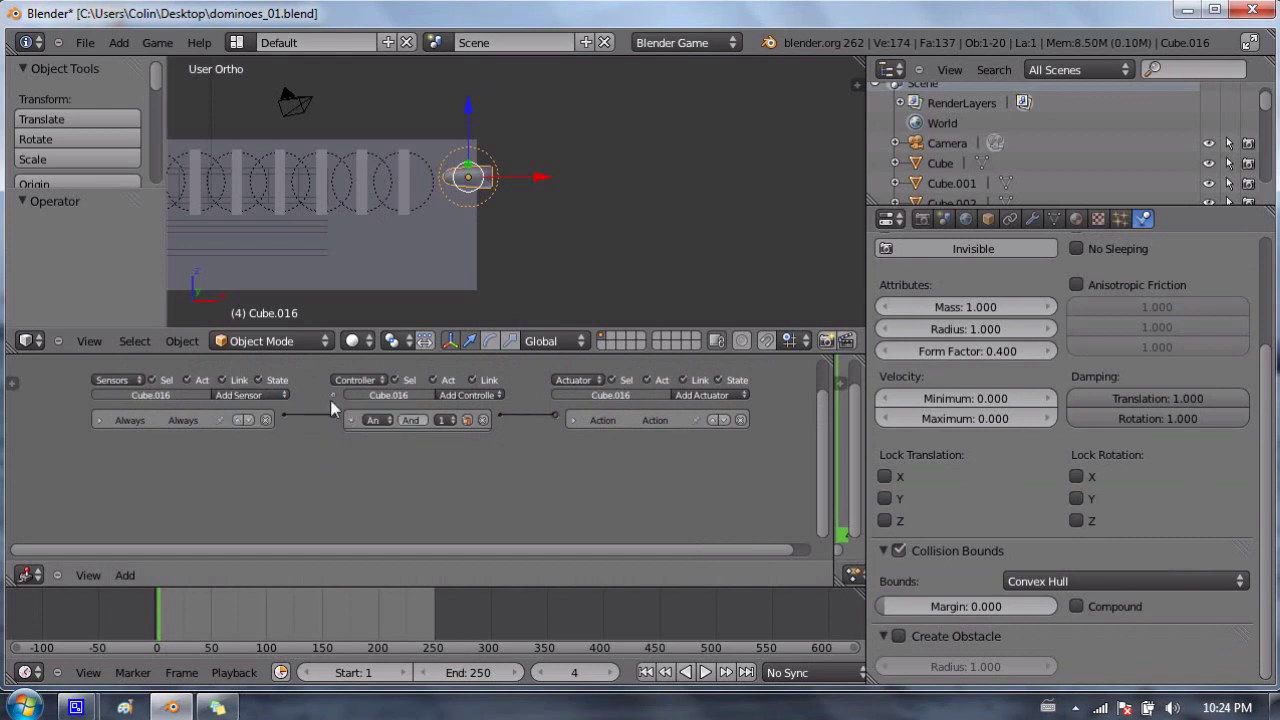
pyautogui.click(247, 392)
pyautogui.moveTo(346, 354); pyautogui.dragTo(342, 222)
pyautogui.scroll(2, 319, 365)
pyautogui.moveTo(331, 354); pyautogui.dragTo(416, 373, button='middle')
pyautogui.moveTo(504, 368); pyautogui.dragTo(294, 356, button='middle')
pyautogui.click(466, 355)
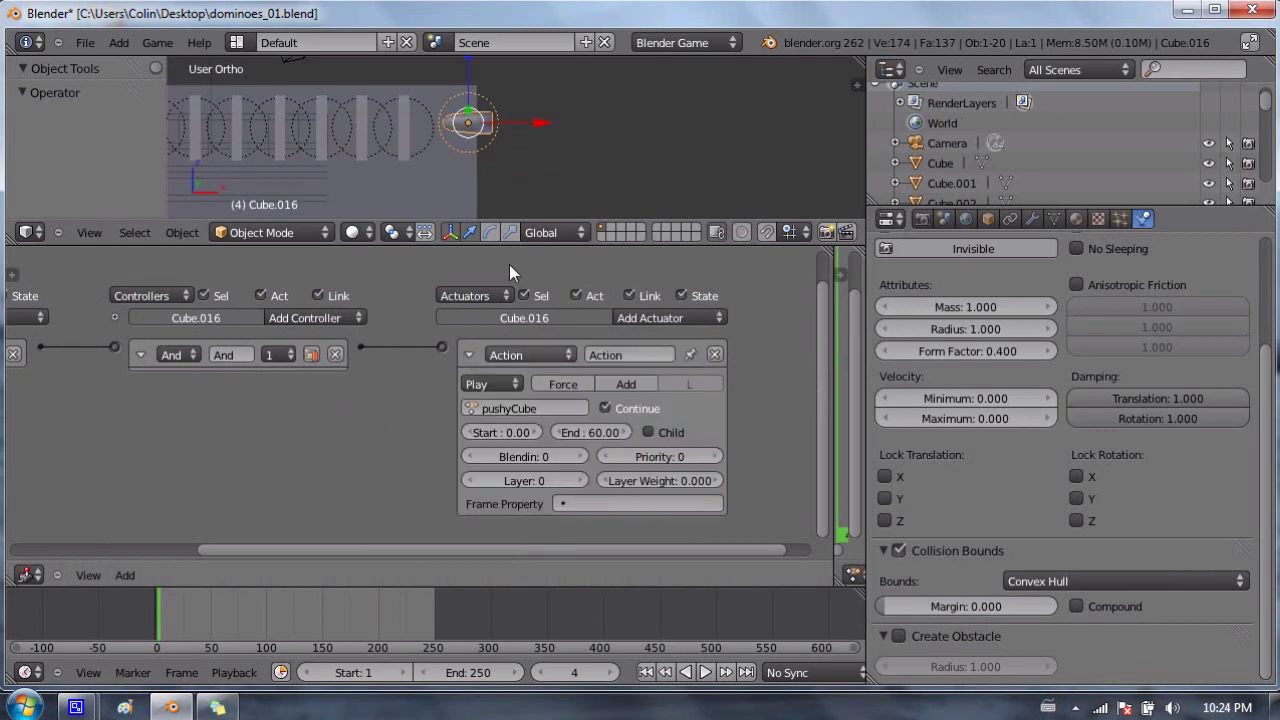
pyautogui.click(470, 355)
# Add a second Always sensor and a second And controller to the pusher's logic.
pyautogui.moveTo(221, 411); pyautogui.dragTo(395, 434, button='middle')
pyautogui.moveTo(171, 349); pyautogui.dragTo(299, 329, button='middle')
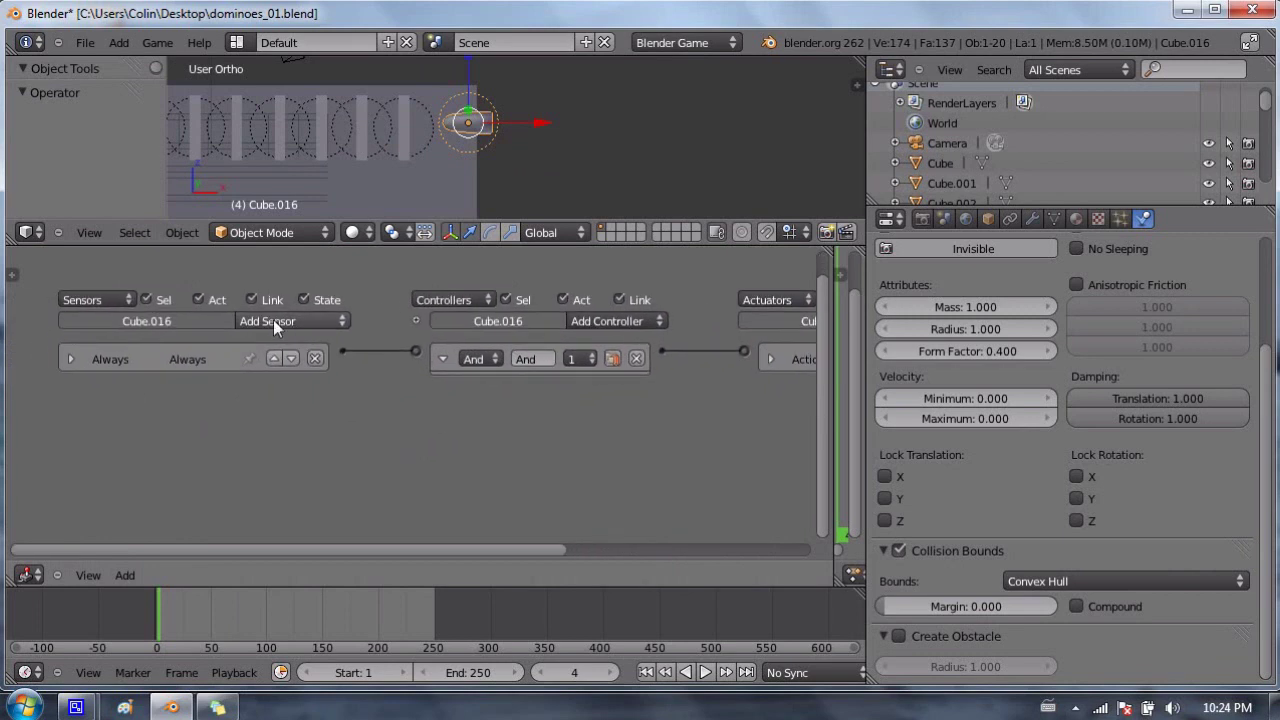
pyautogui.click(272, 319)
pyautogui.click(296, 360)
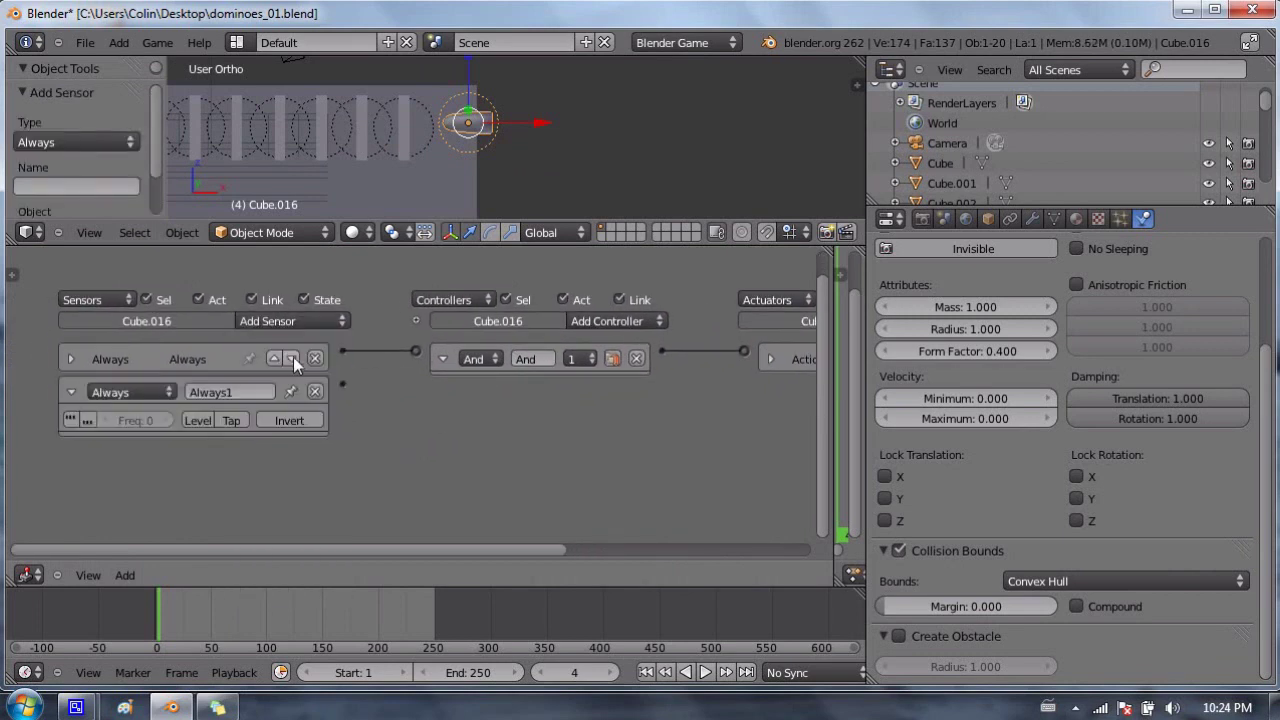
pyautogui.click(612, 321)
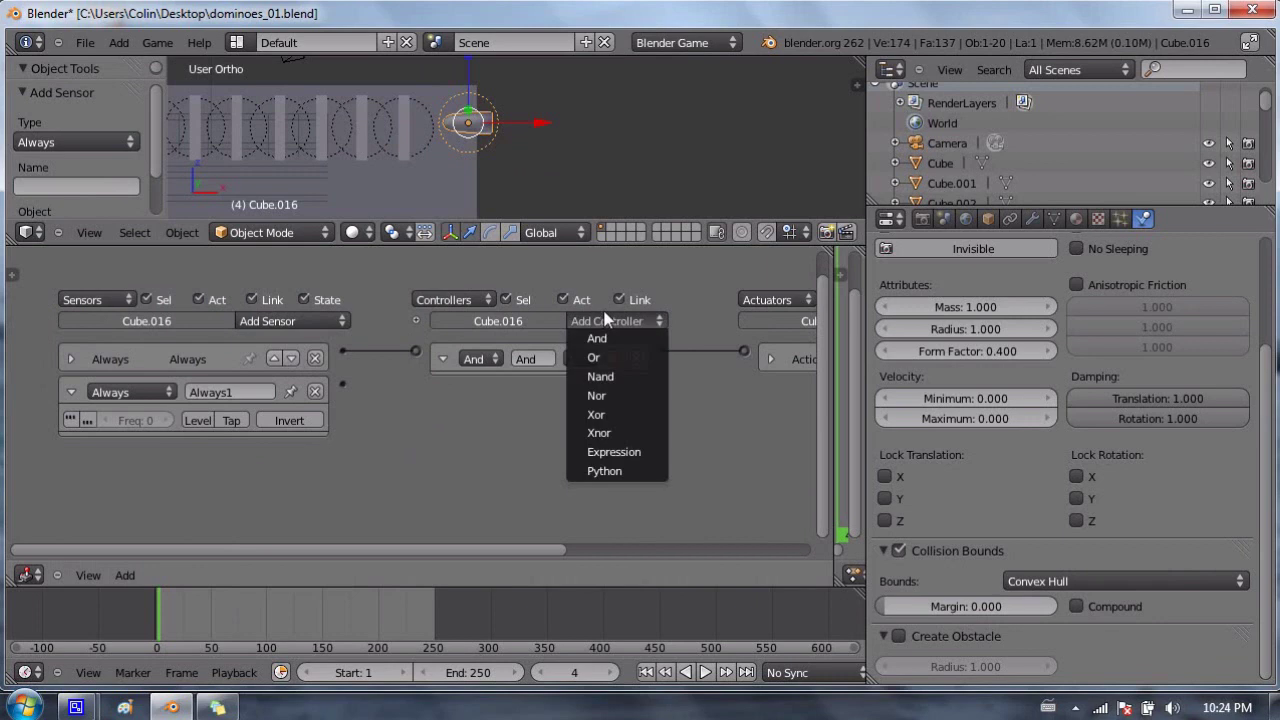
pyautogui.click(597, 338)
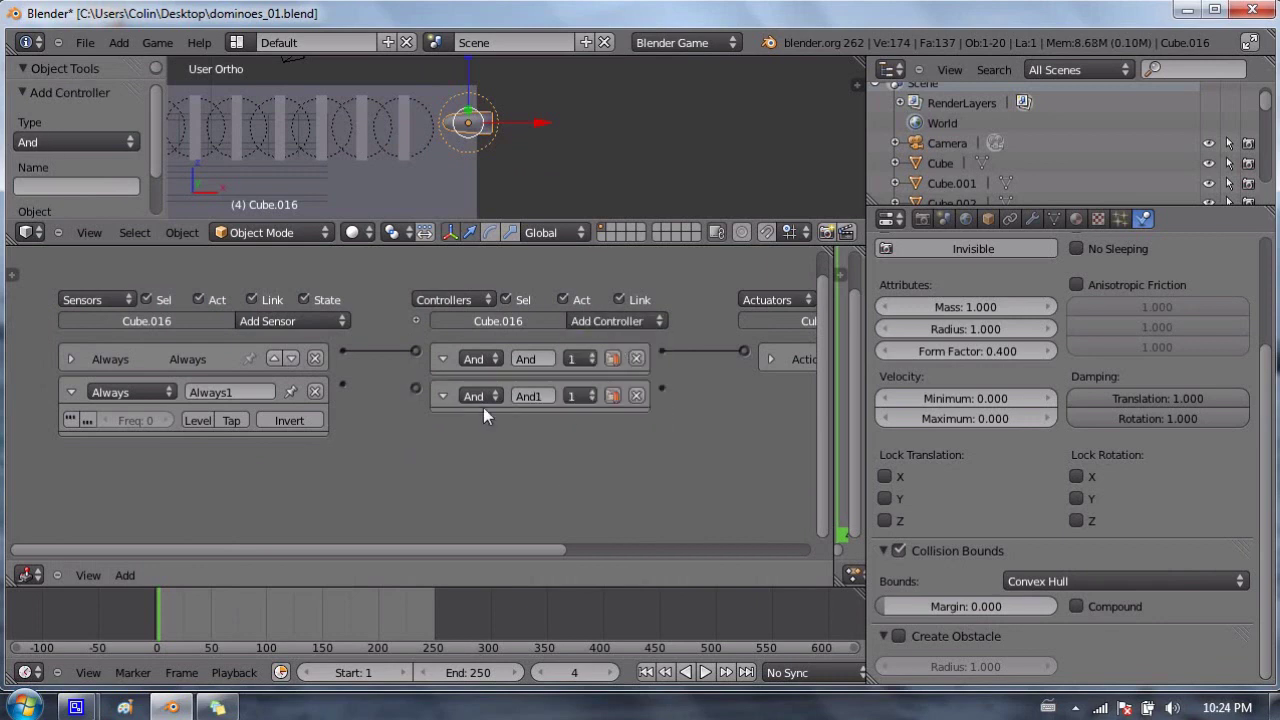
# Add a Motion actuator to the pusher and link the second Always sensor through the second And controller to it.
pyautogui.moveTo(625, 411); pyautogui.dragTo(341, 403, button='middle')
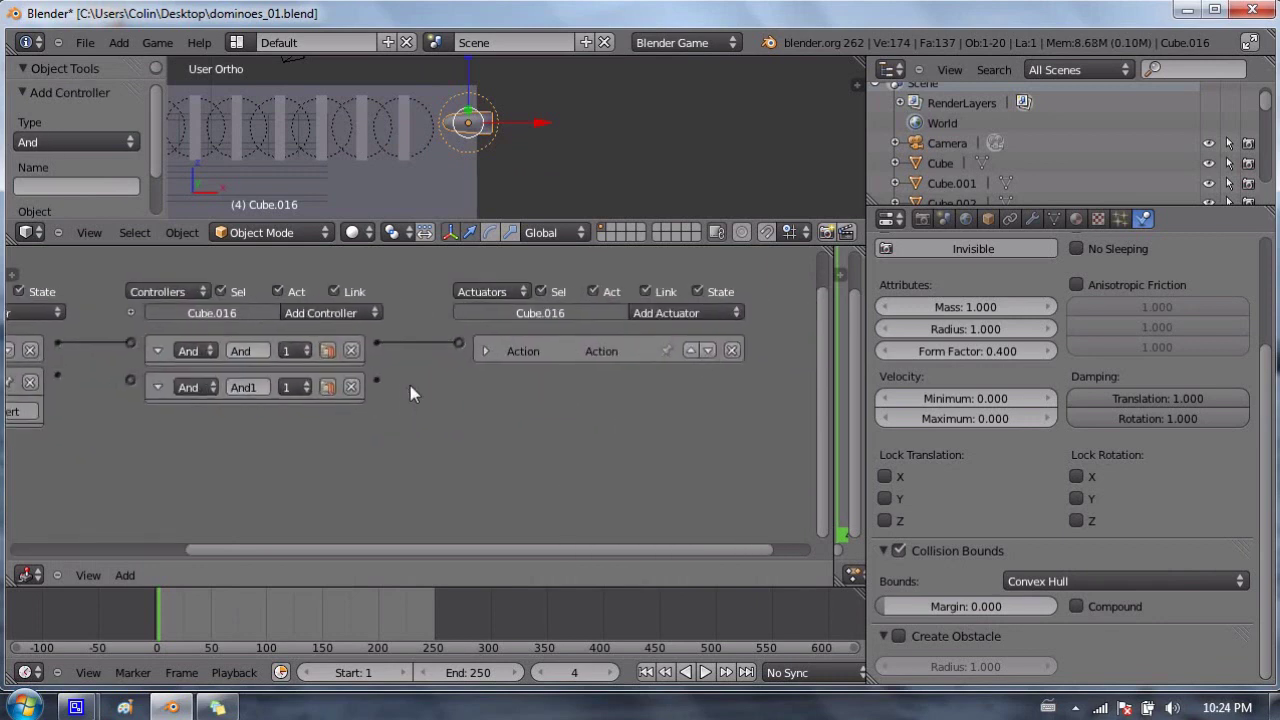
pyautogui.click(679, 311)
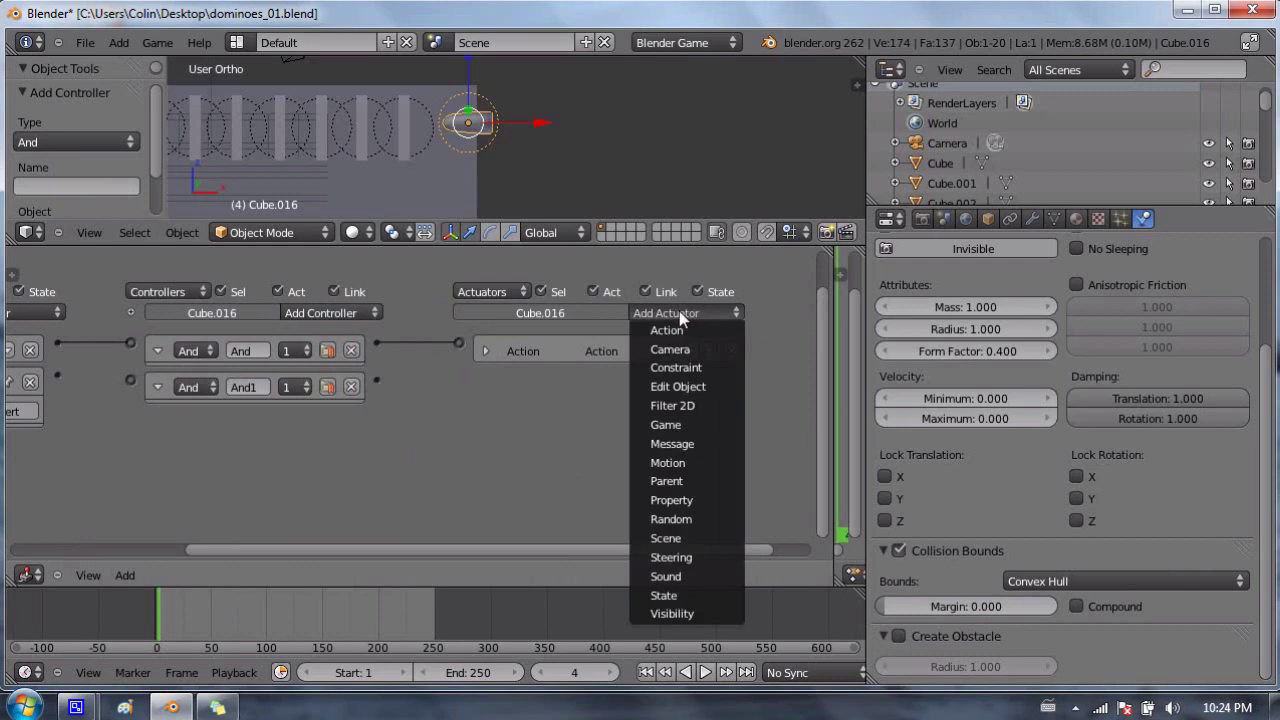
pyautogui.click(700, 464)
pyautogui.moveTo(240, 425); pyautogui.dragTo(416, 430, button='middle')
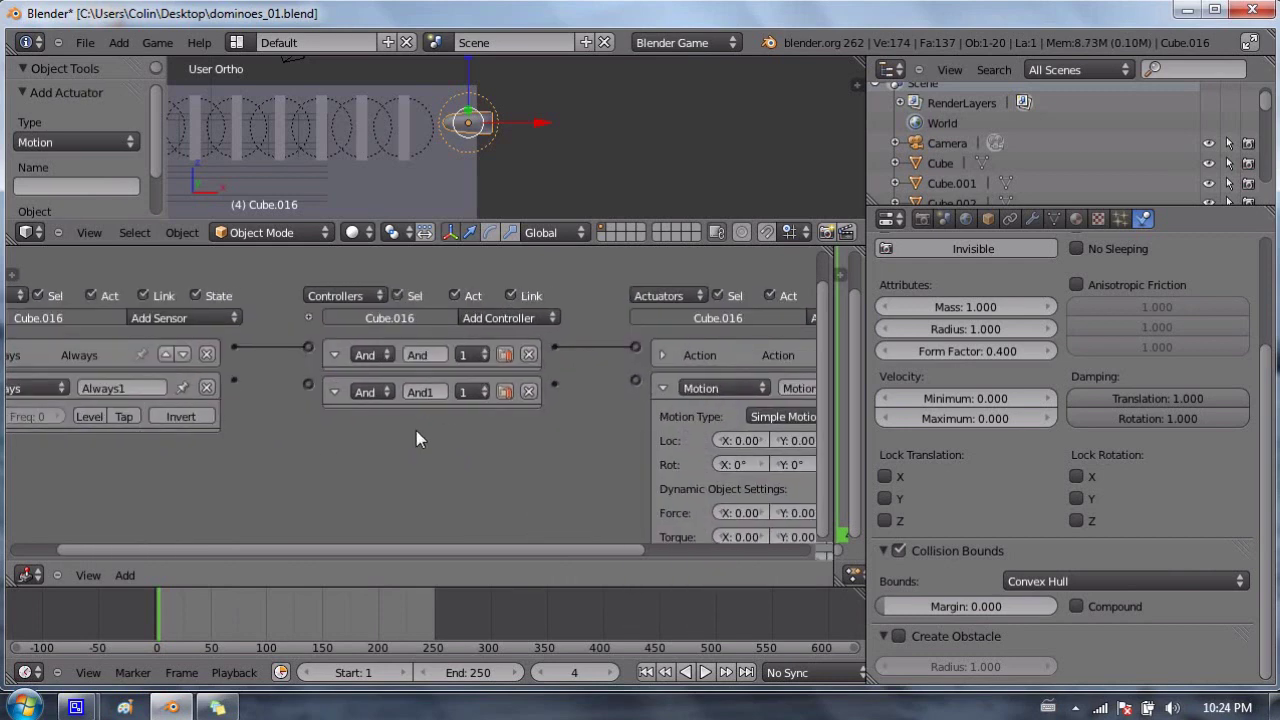
pyautogui.moveTo(261, 381); pyautogui.dragTo(310, 383)
pyautogui.moveTo(639, 387); pyautogui.dragTo(635, 381)
# Switch the pusher's physics type to Static to compare the Motion actuator's options, and set it back to Dynamic.
pyautogui.moveTo(634, 434); pyautogui.dragTo(371, 335, button='middle')
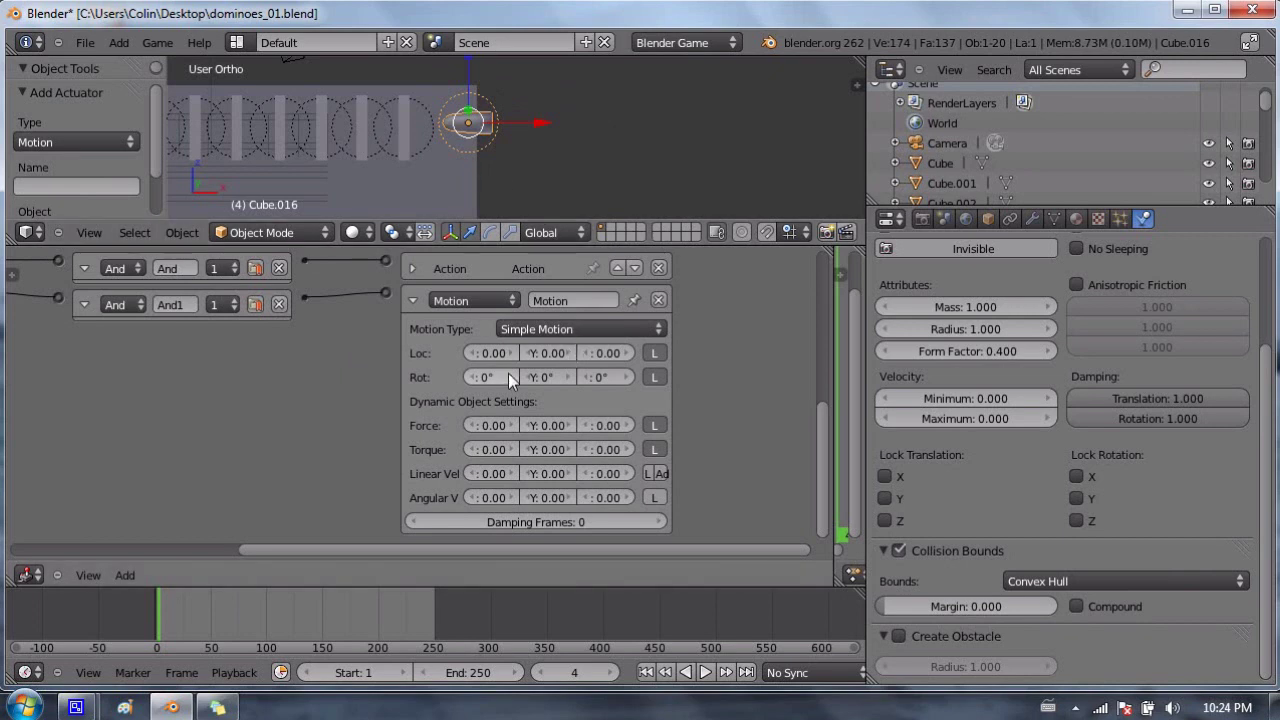
pyautogui.scroll(3, 1202, 312)
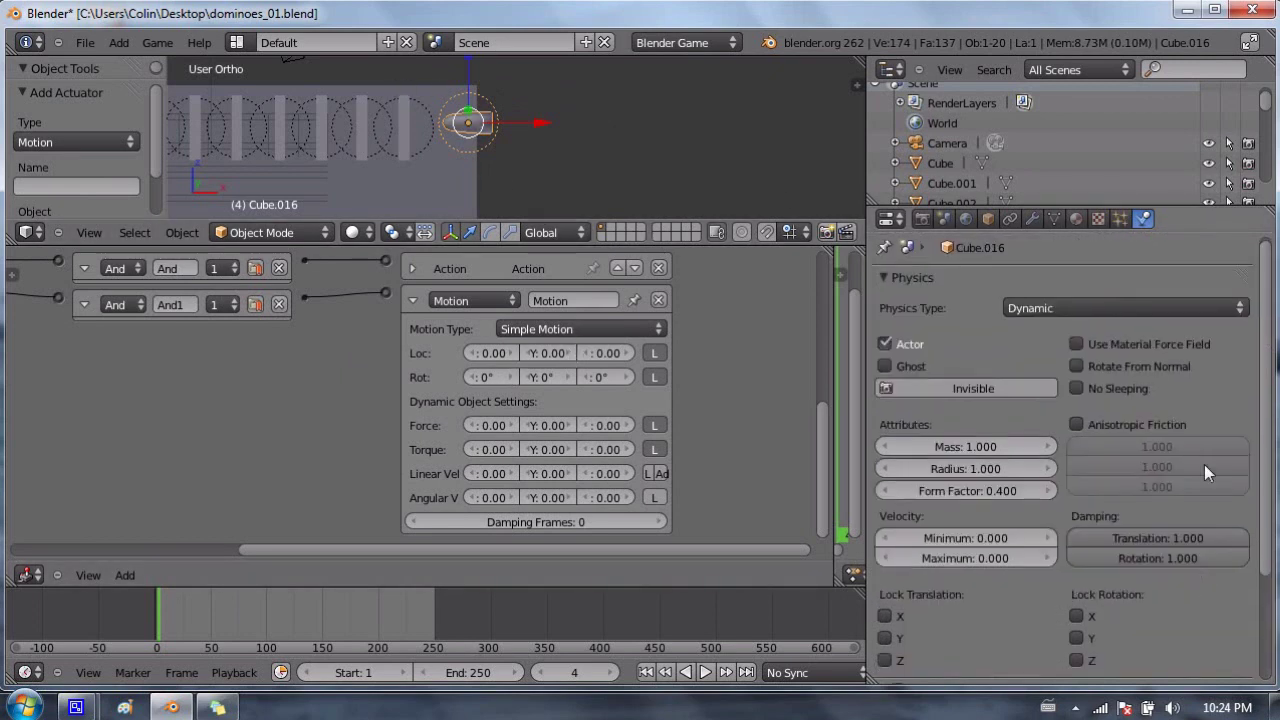
pyautogui.click(1049, 311)
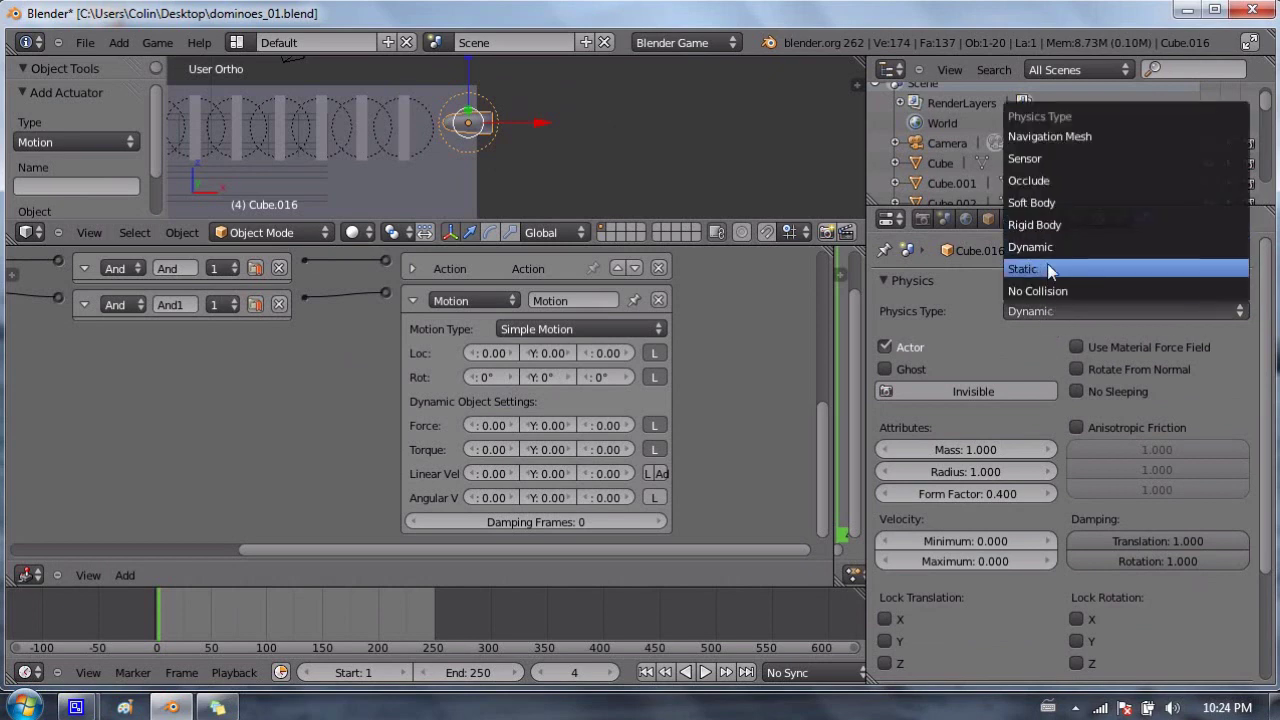
pyautogui.click(1048, 263)
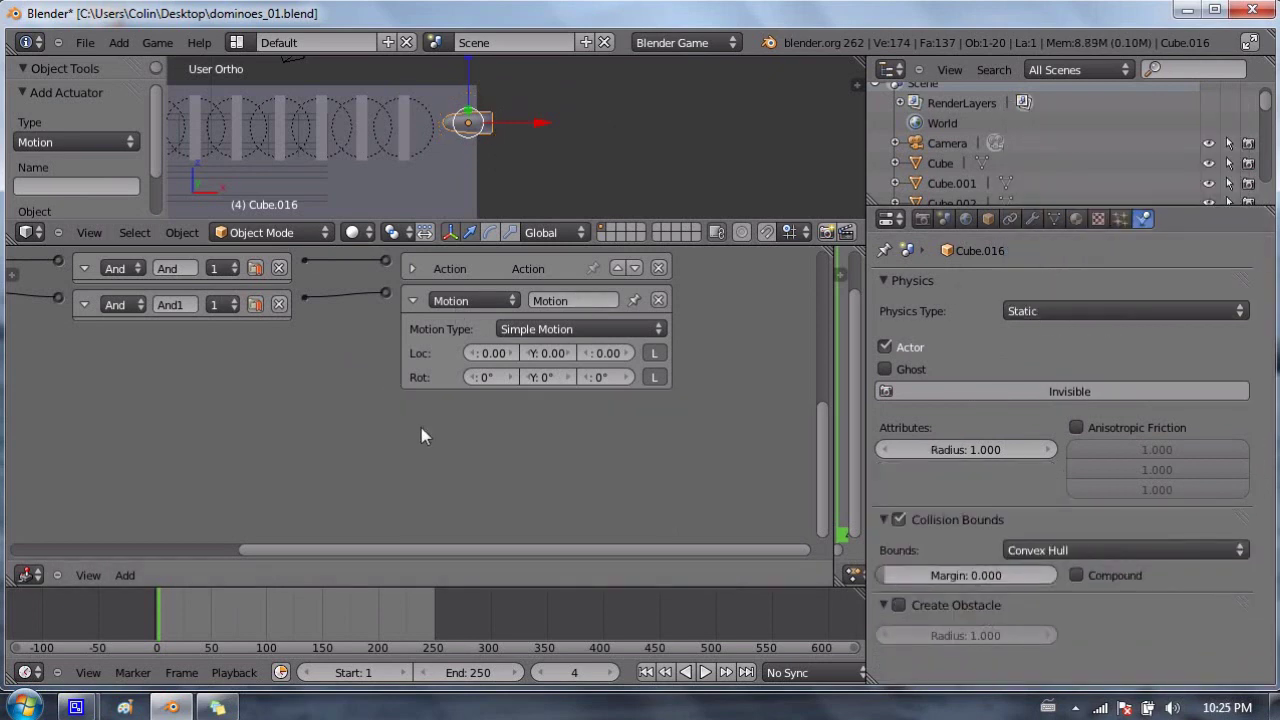
pyautogui.click(1078, 311)
pyautogui.click(1075, 248)
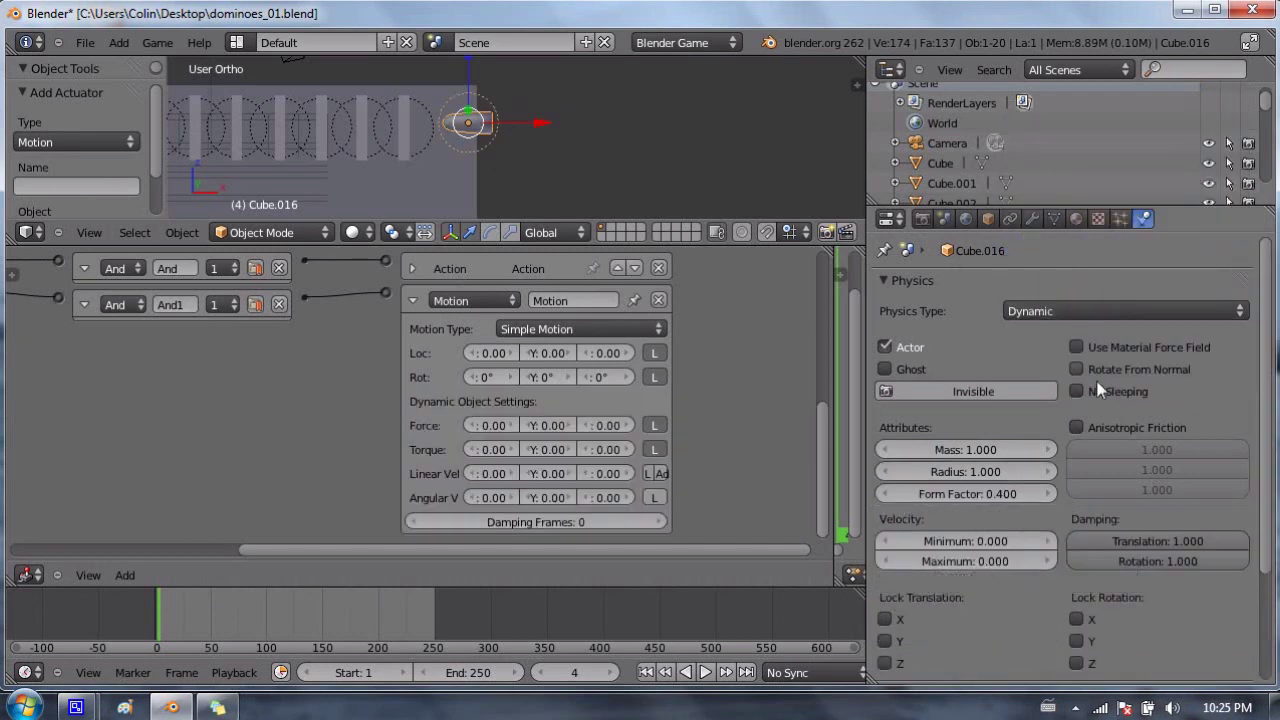
pyautogui.scroll(-5, 1065, 450)
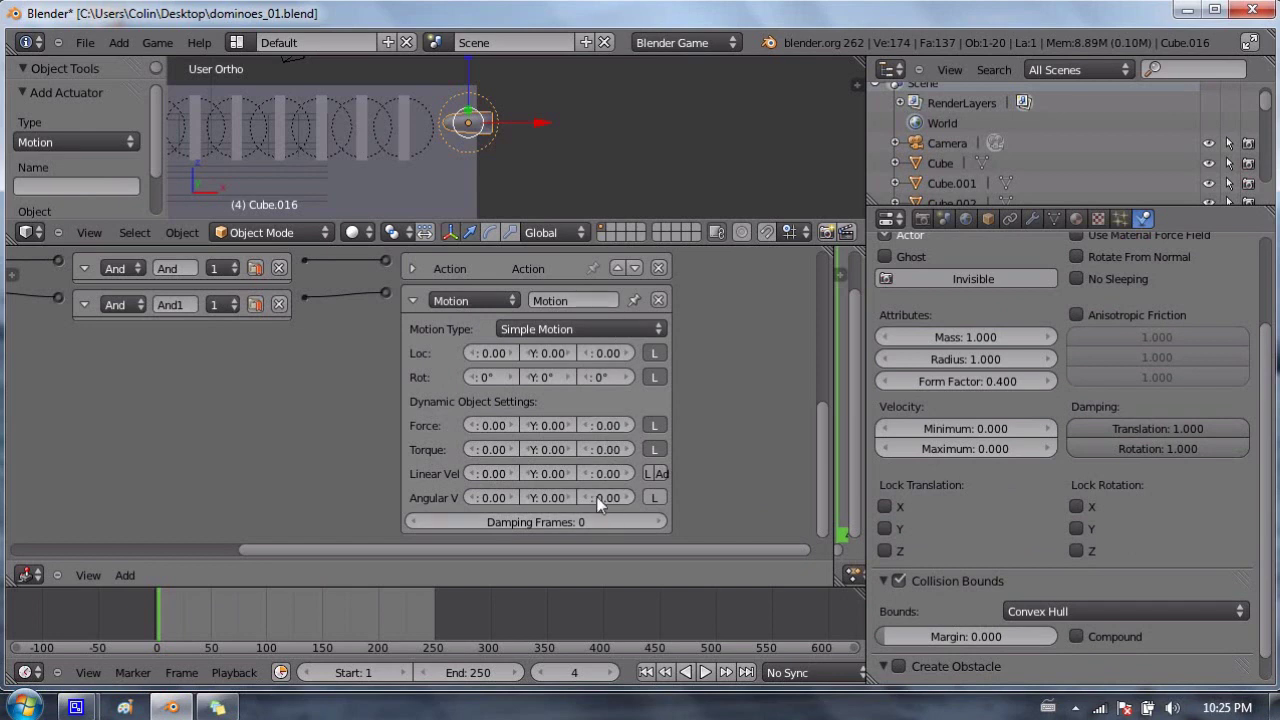
# Set the Motion actuator's Z force to 9.8 to counteract gravity on the pusher.
pyautogui.click(613, 433)
pyautogui.write('9.8')
pyautogui.press('Return')
pyautogui.scroll(4, 670, 420)
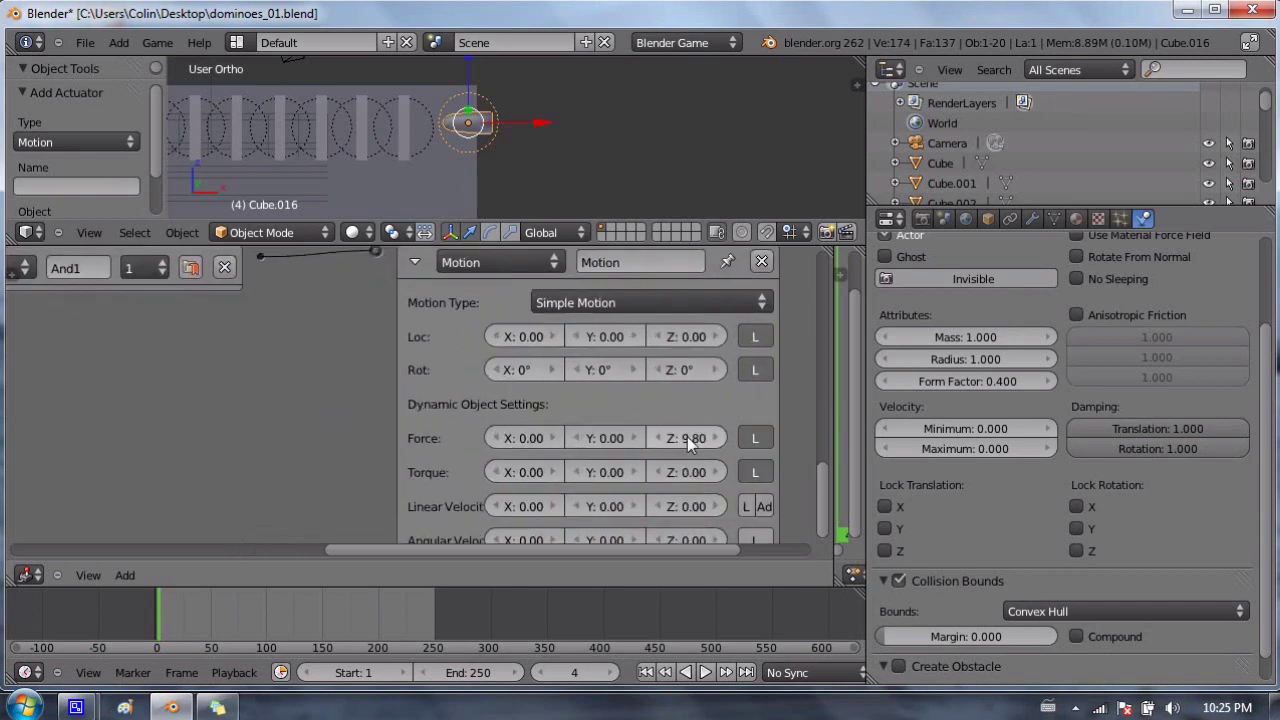
pyautogui.moveTo(538, 383); pyautogui.dragTo(569, 363, button='middle')
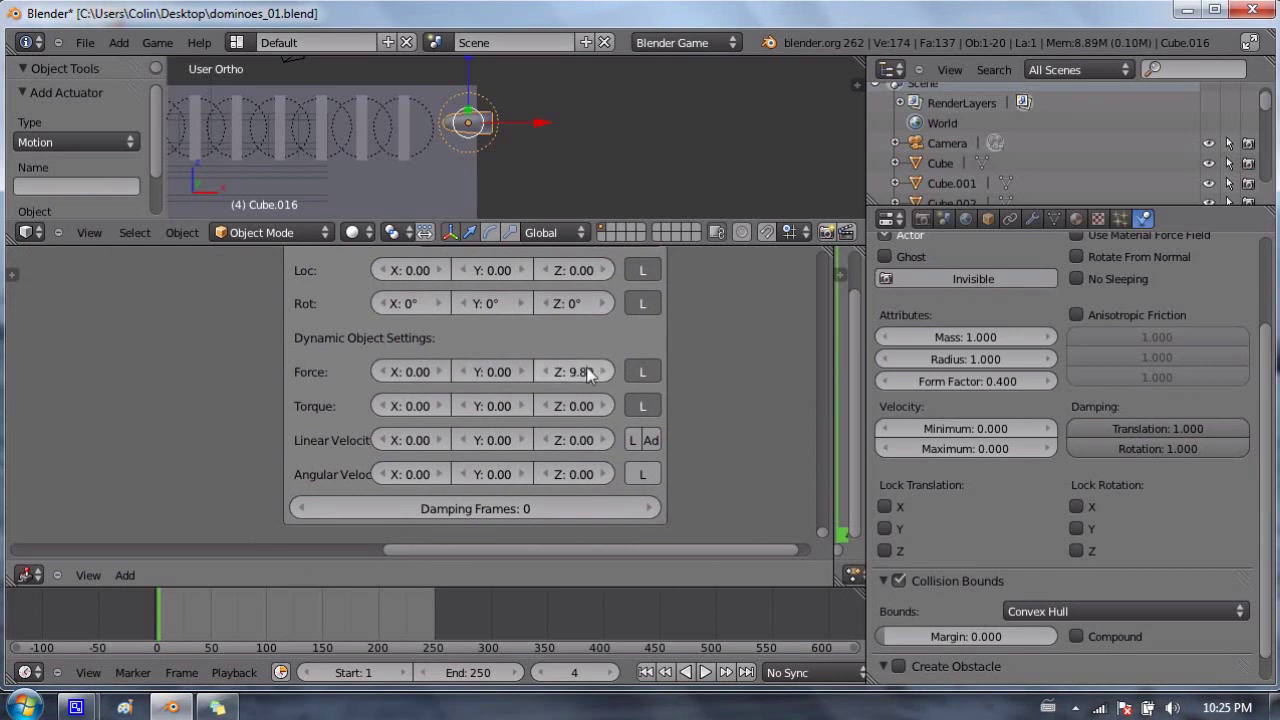
pyautogui.scroll(-5, 512, 371)
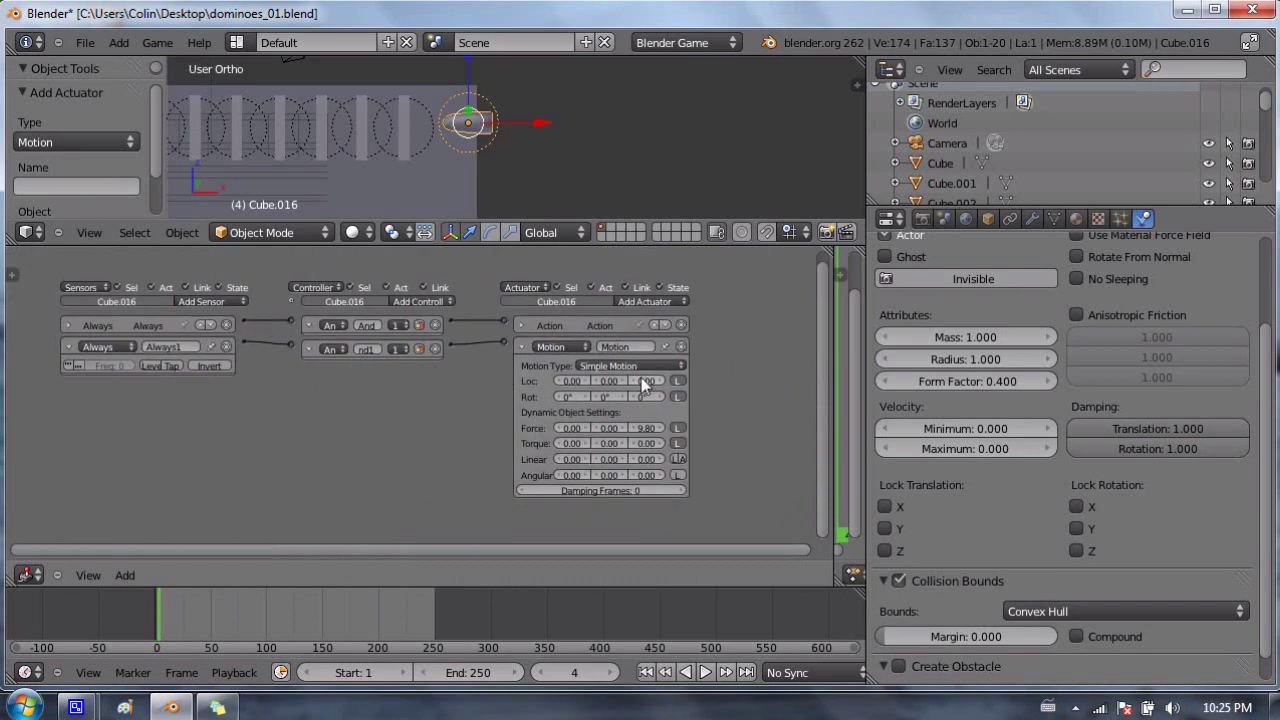
# Turn on Record Animation and run and stop the game engine in an enlarged 3D view.
pyautogui.click(164, 44)
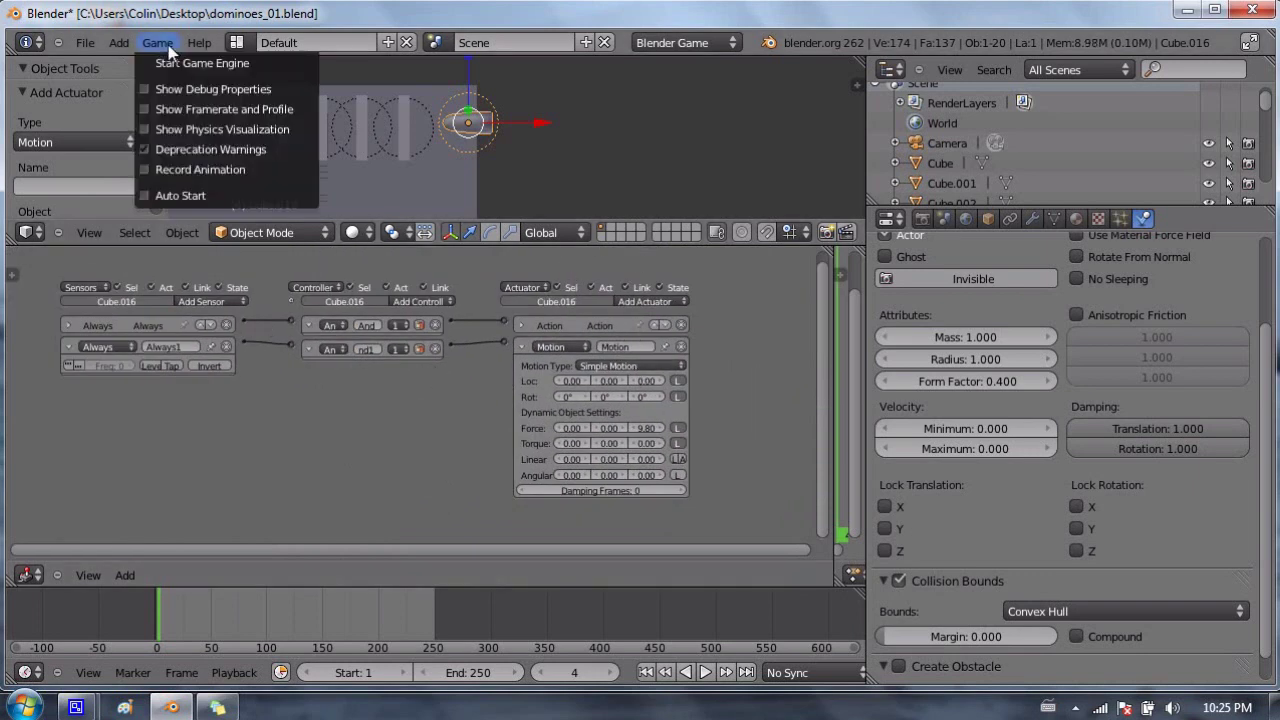
pyautogui.click(200, 170)
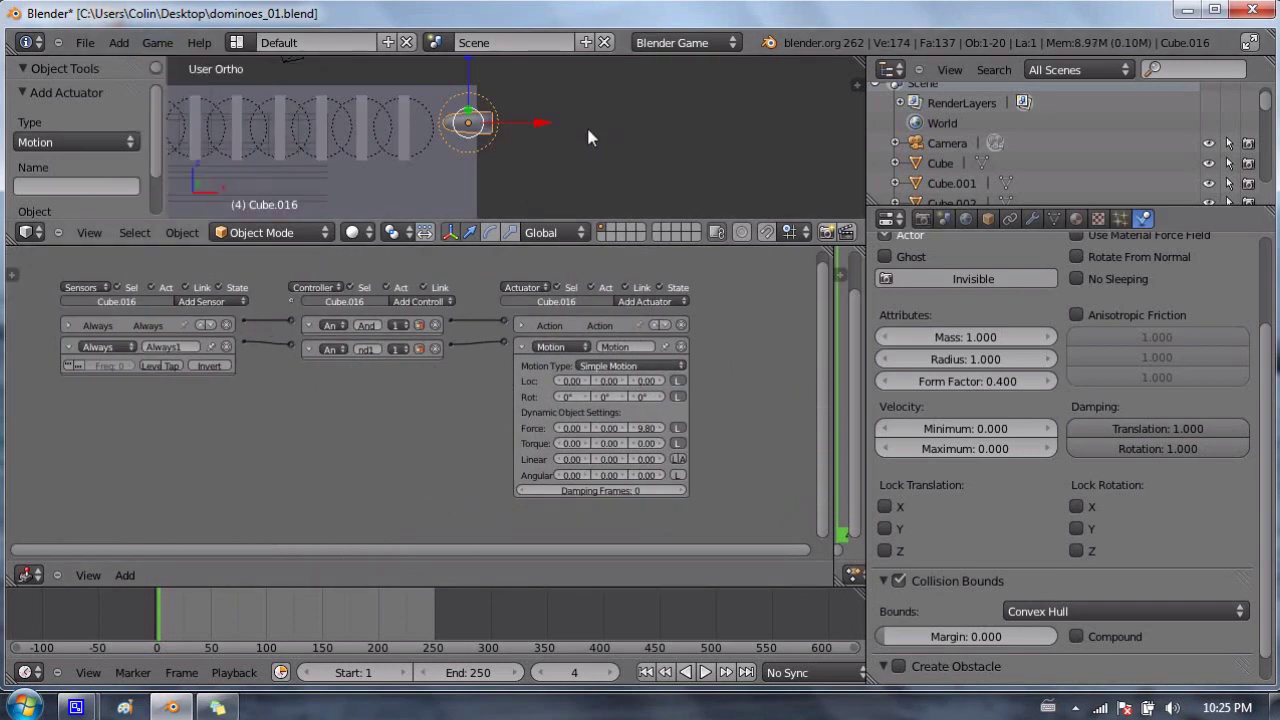
pyautogui.keyDown('shift'); pyautogui.moveTo(448, 135); pyautogui.dragTo(567, 148, button='middle'); pyautogui.keyUp('shift')
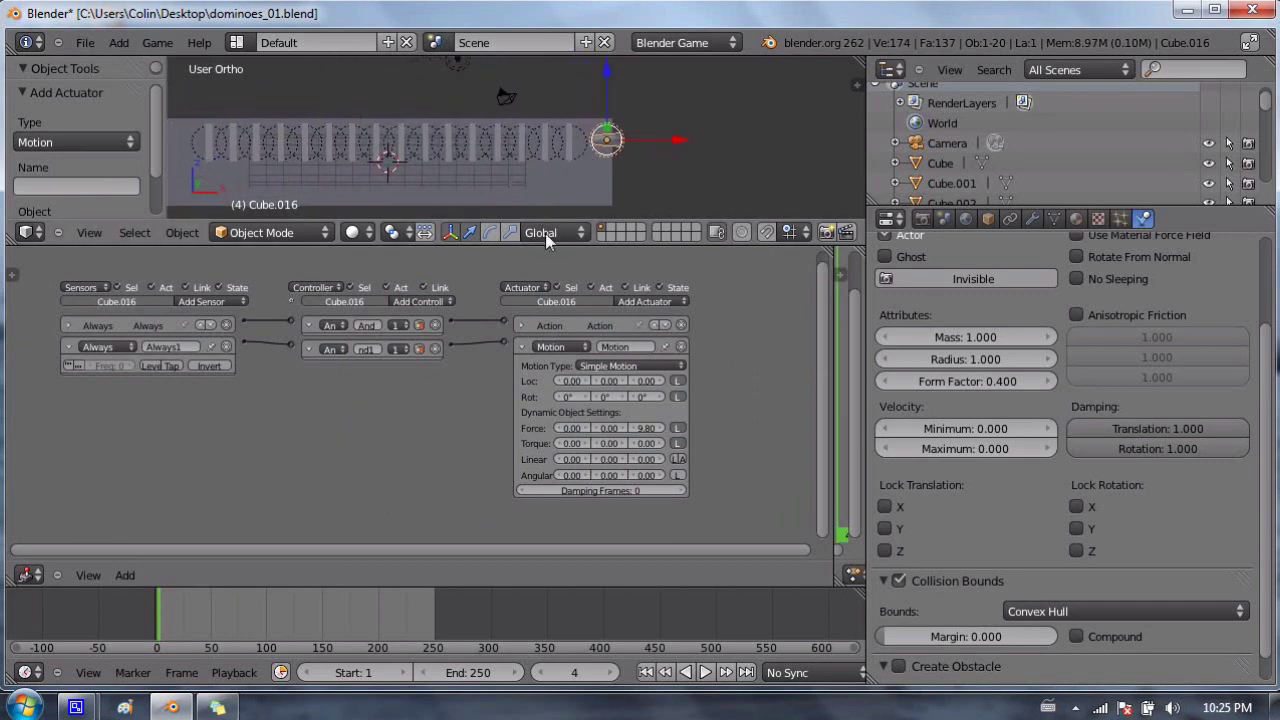
pyautogui.moveTo(548, 245); pyautogui.dragTo(567, 465)
pyautogui.scroll(5, 546, 338)
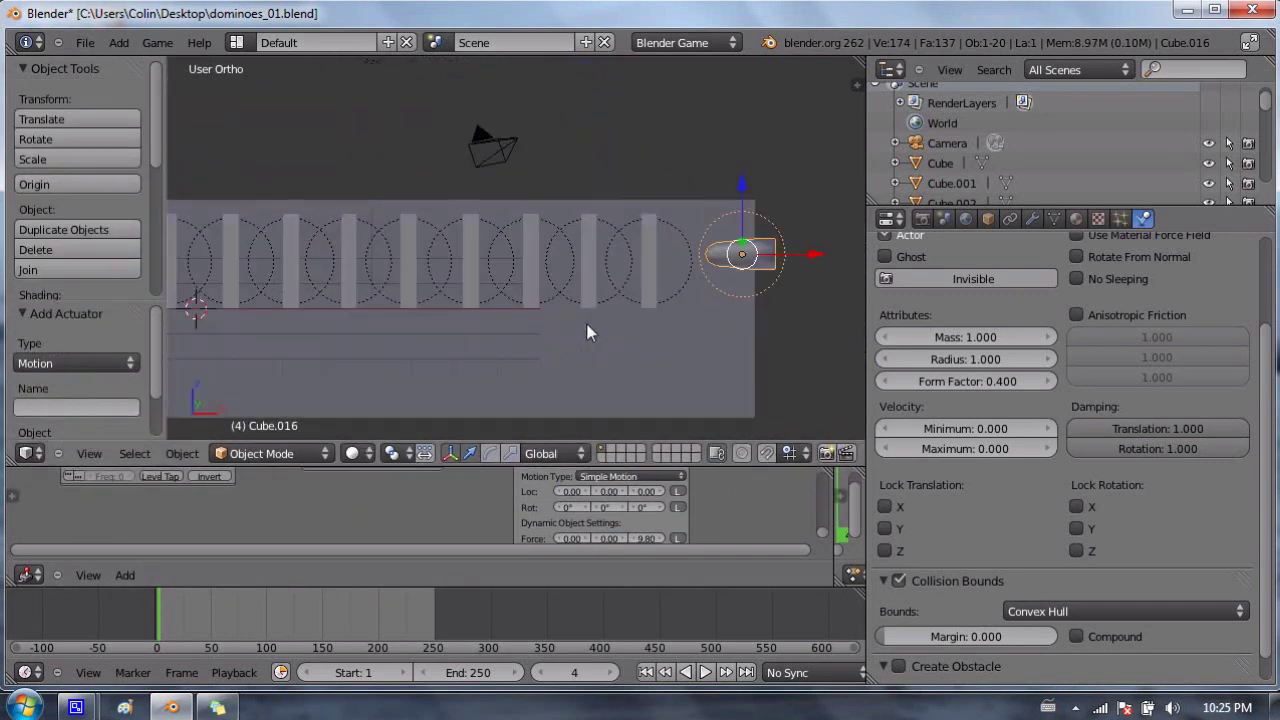
pyautogui.scroll(-3, 628, 286)
pyautogui.press('p')
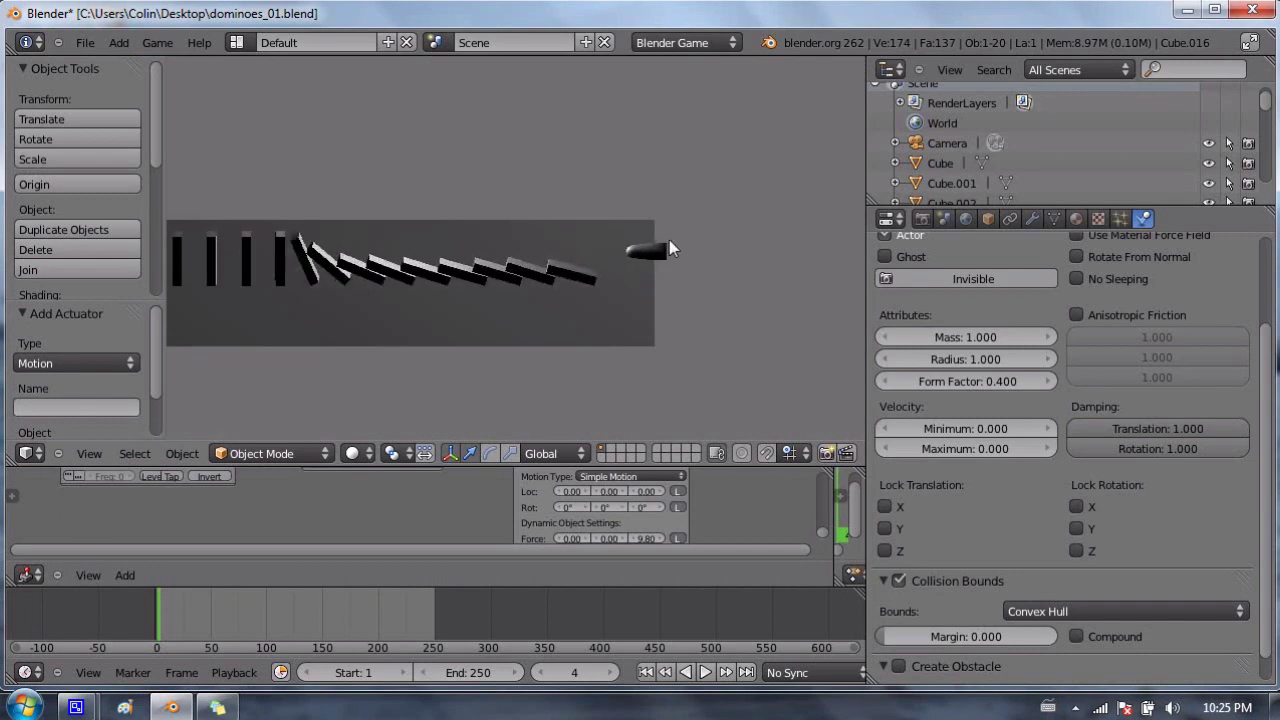
pyautogui.press('Escape')
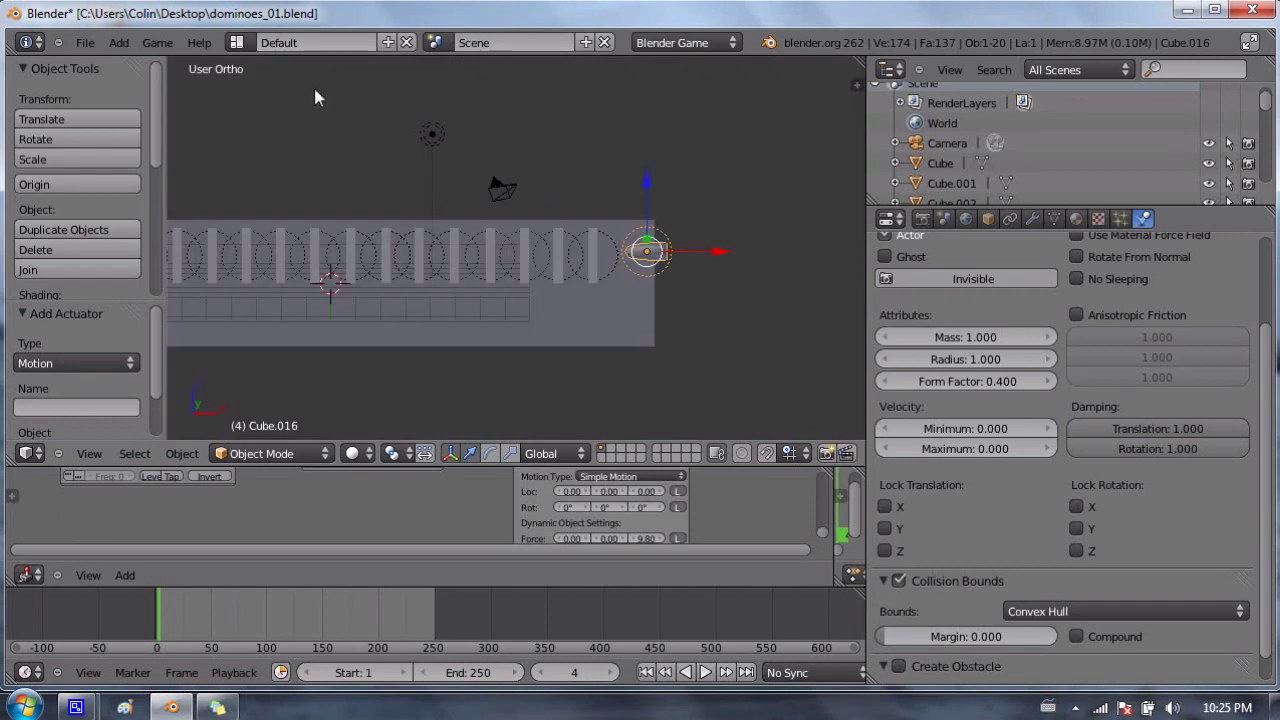
# Switch to the front view and run and stop the game engine again.
pyautogui.moveTo(535, 214); pyautogui.dragTo(521, 246, button='middle')
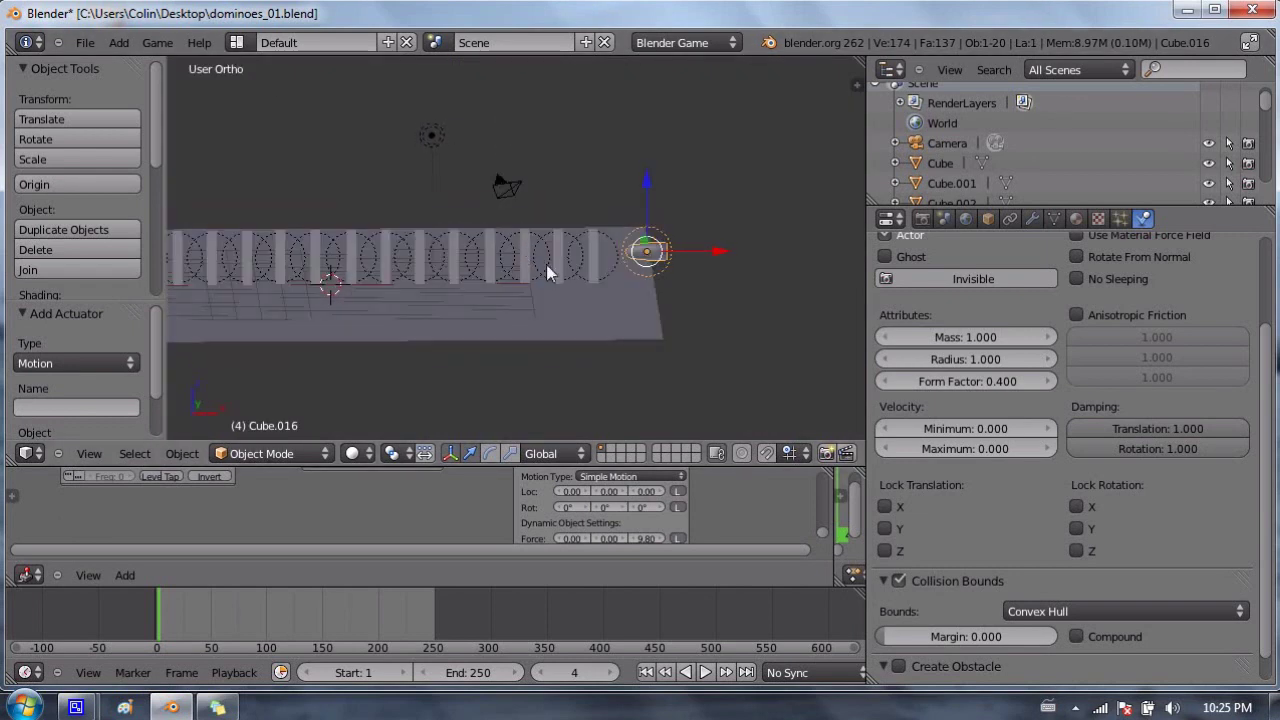
pyautogui.press('KP_1')
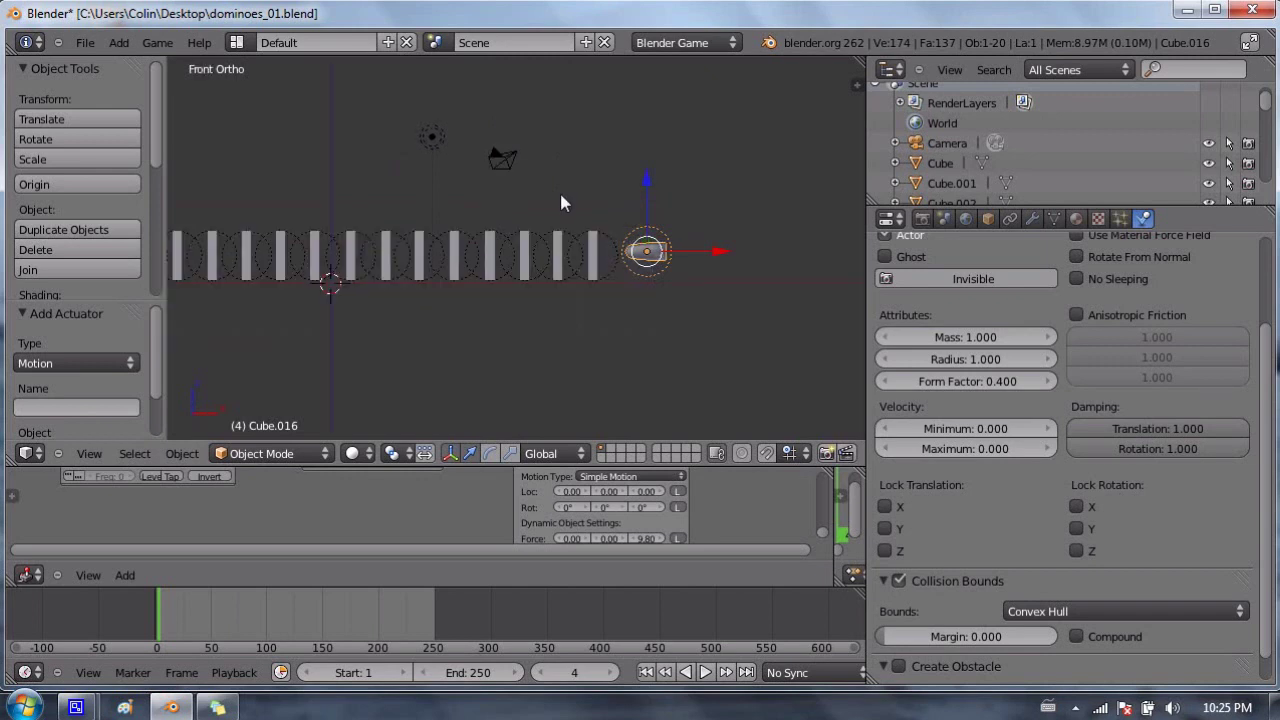
pyautogui.press('p')
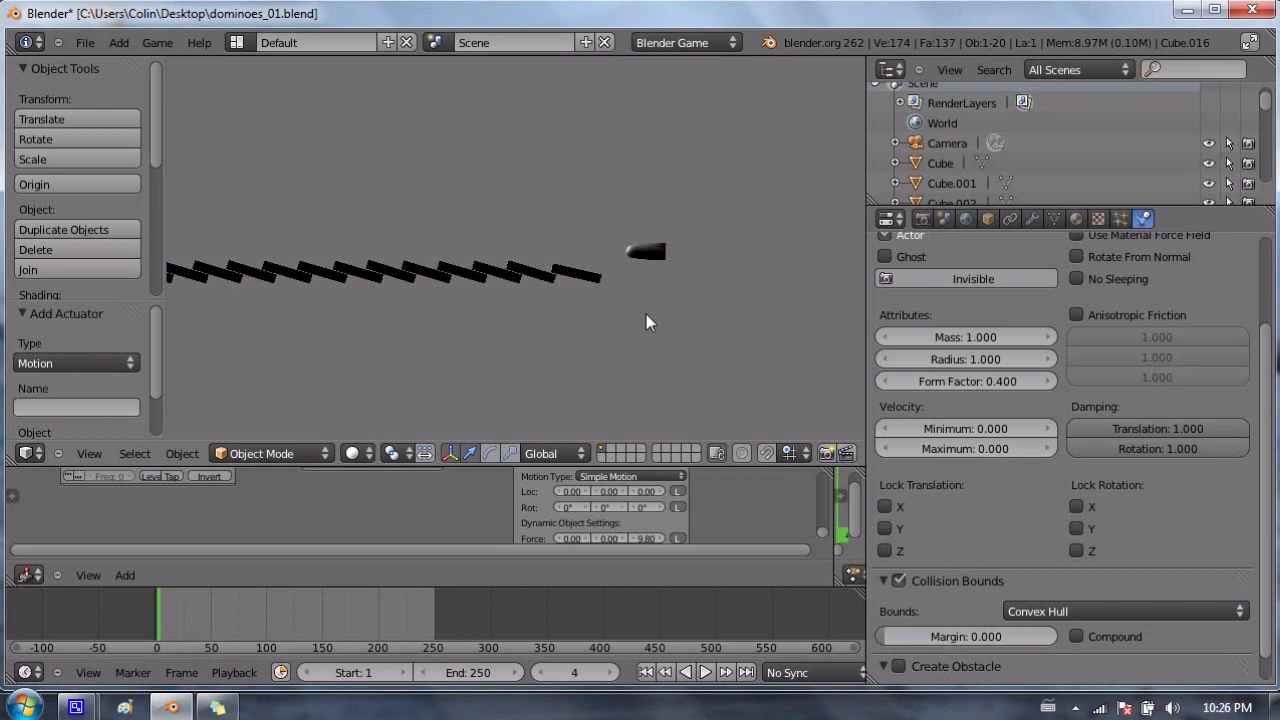
pyautogui.press('Escape')
# Set the pusher's translation and rotation damping to 0.
pyautogui.keyDown('shift'); pyautogui.moveTo(613, 224); pyautogui.dragTo(478, 196, button='middle'); pyautogui.keyUp('shift')
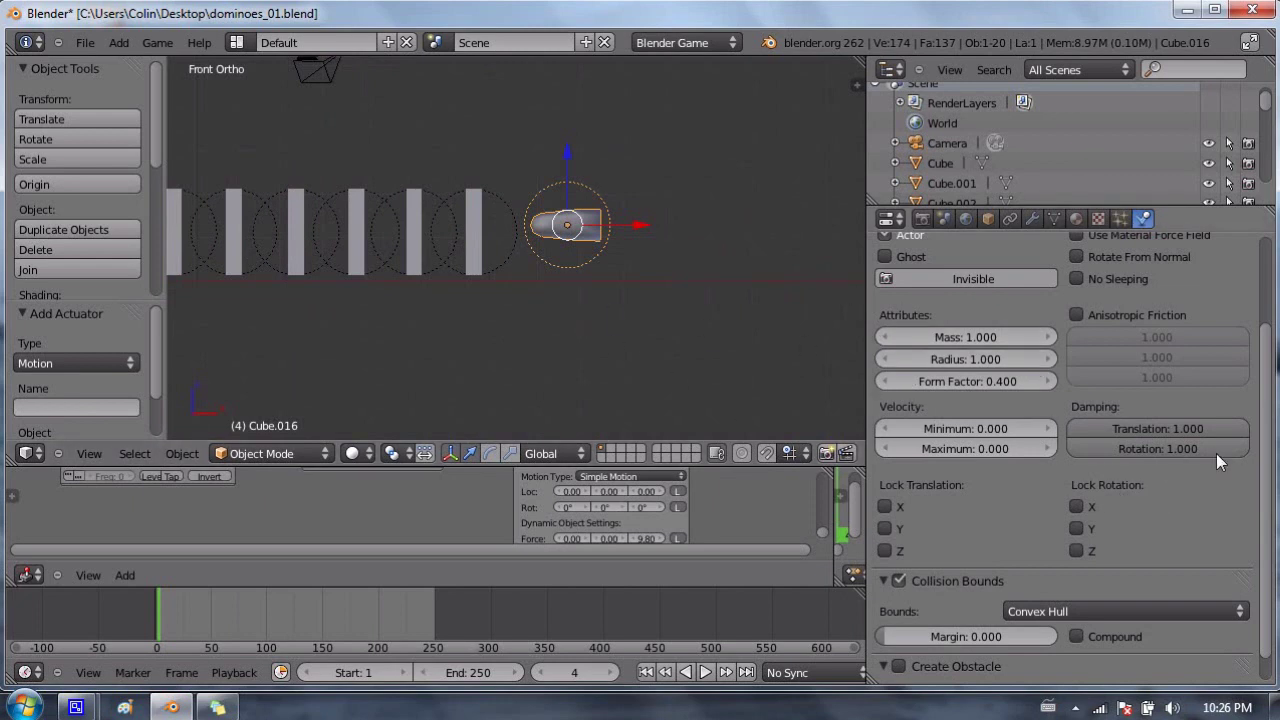
pyautogui.scroll(2, 1186, 342)
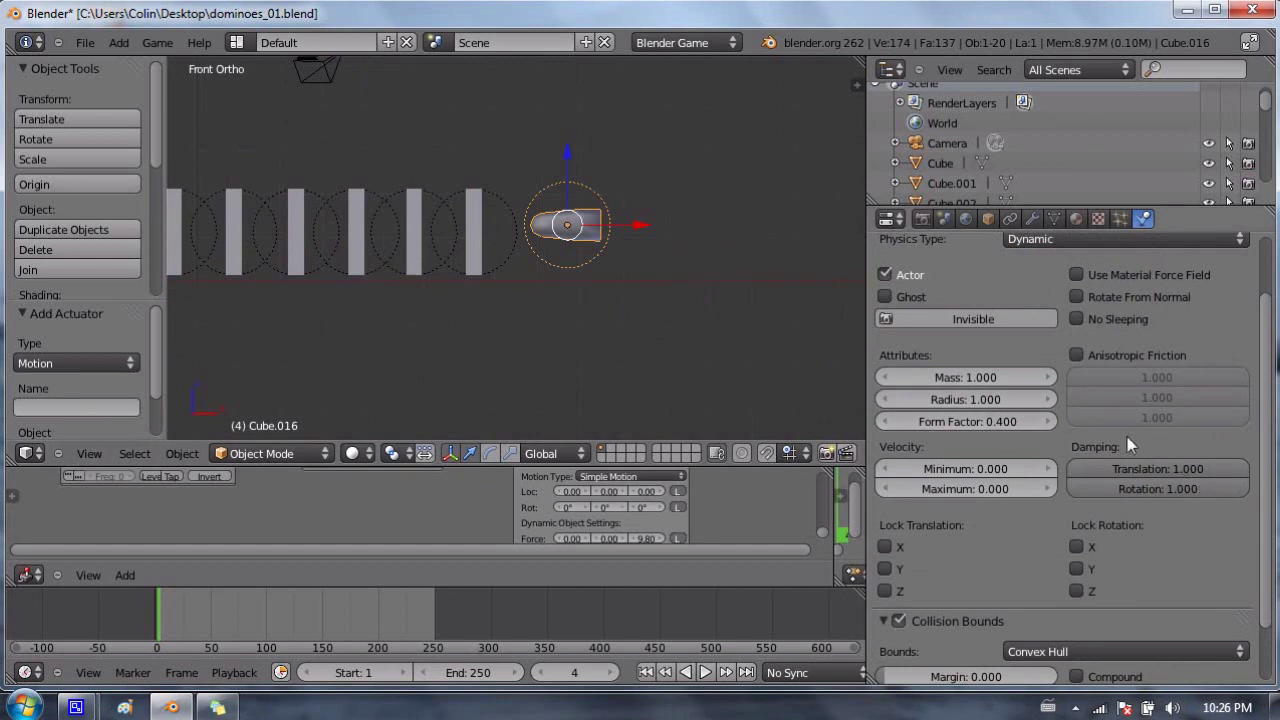
pyautogui.press('BackSpace')
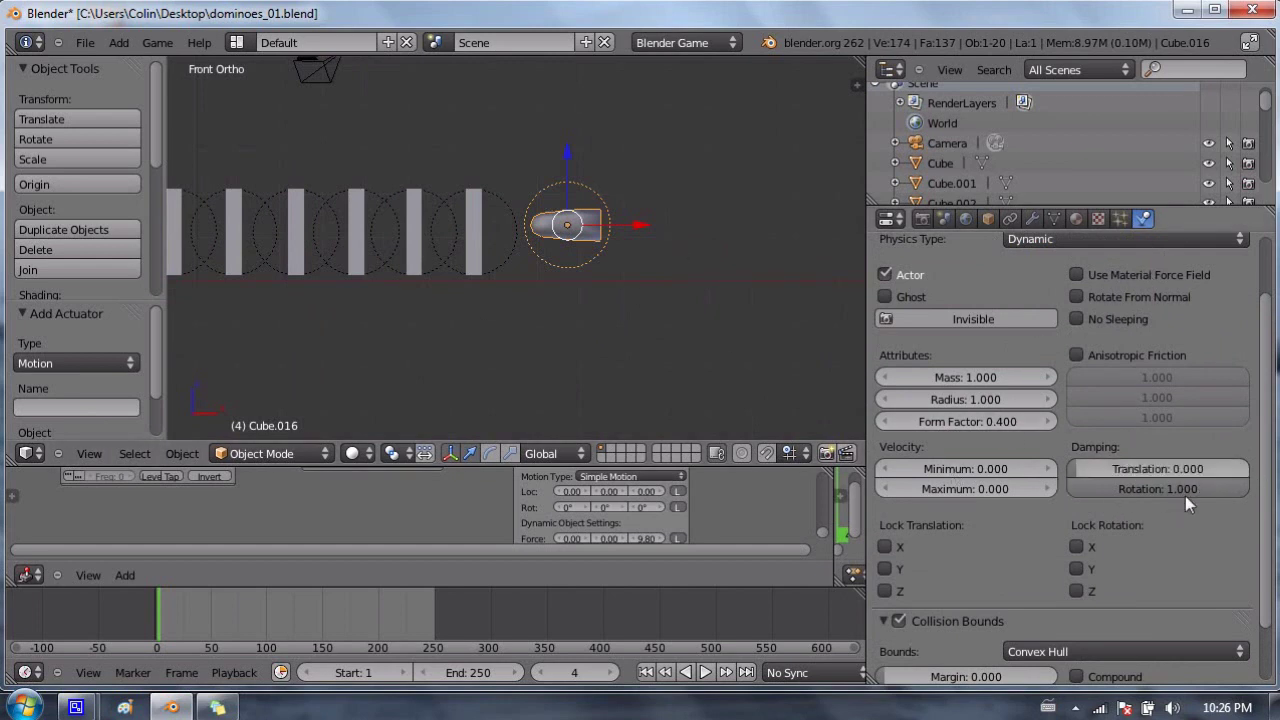
pyautogui.press('BackSpace')
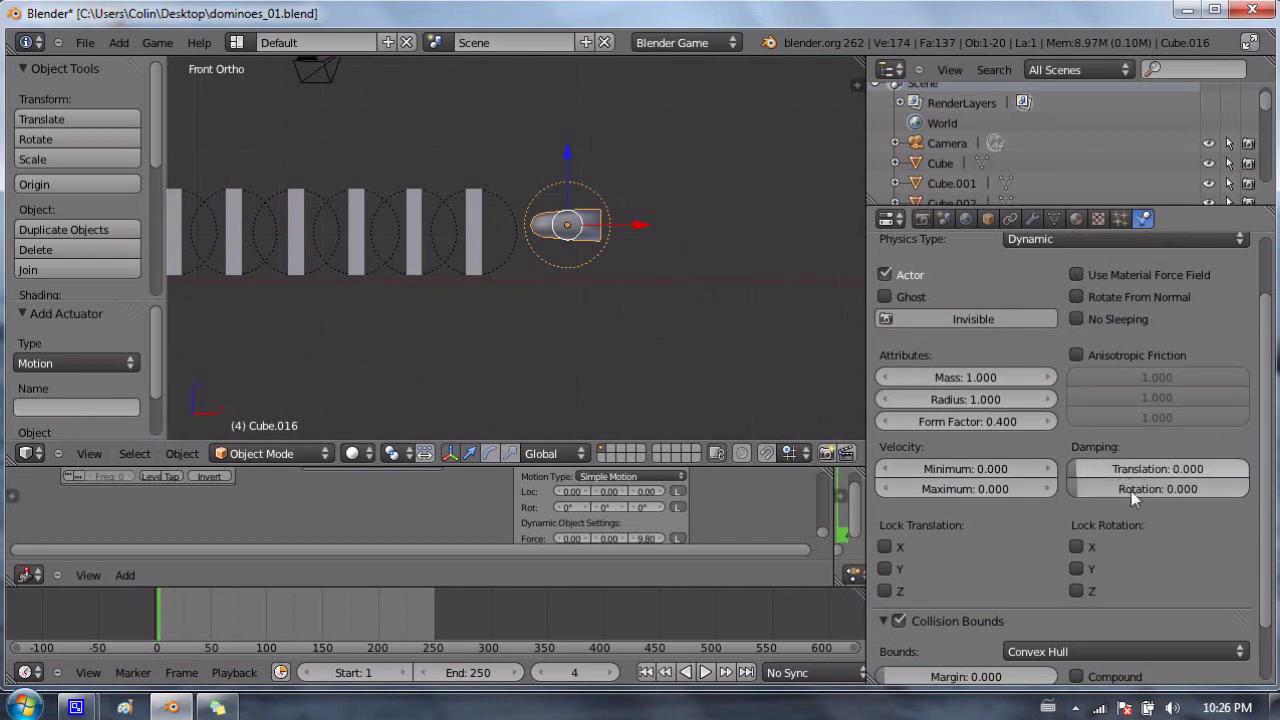
# Review the pusher's physics settings and test its motion by running and stopping the game engine.
pyautogui.scroll(2, 1038, 373)
pyautogui.moveTo(1039, 419); pyautogui.dragTo(1036, 607, button='middle')
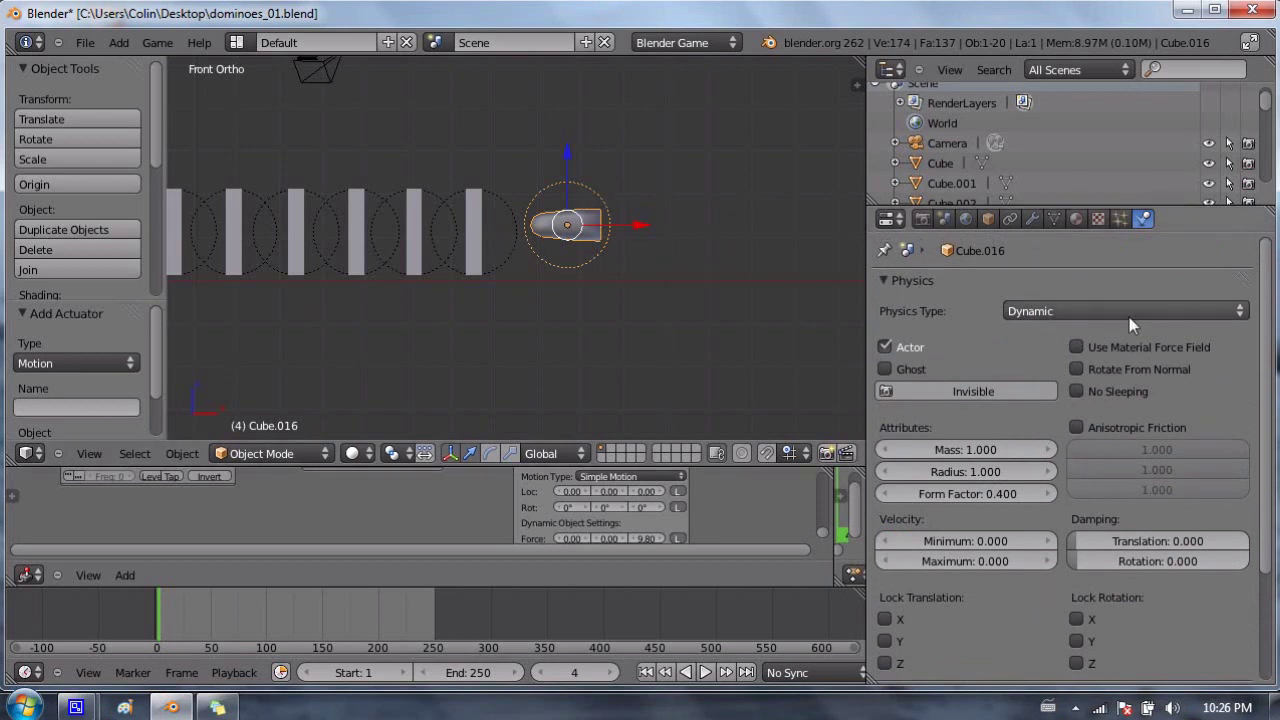
pyautogui.scroll(-4, 1065, 541)
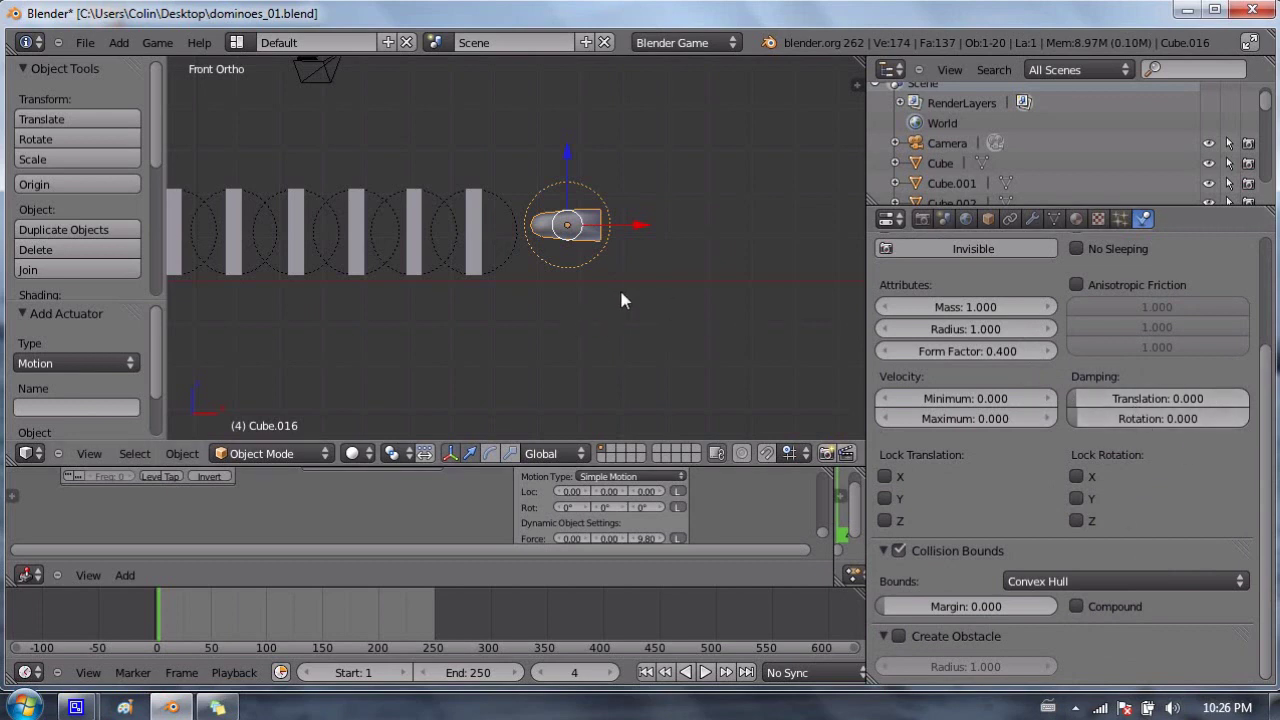
pyautogui.press('p')
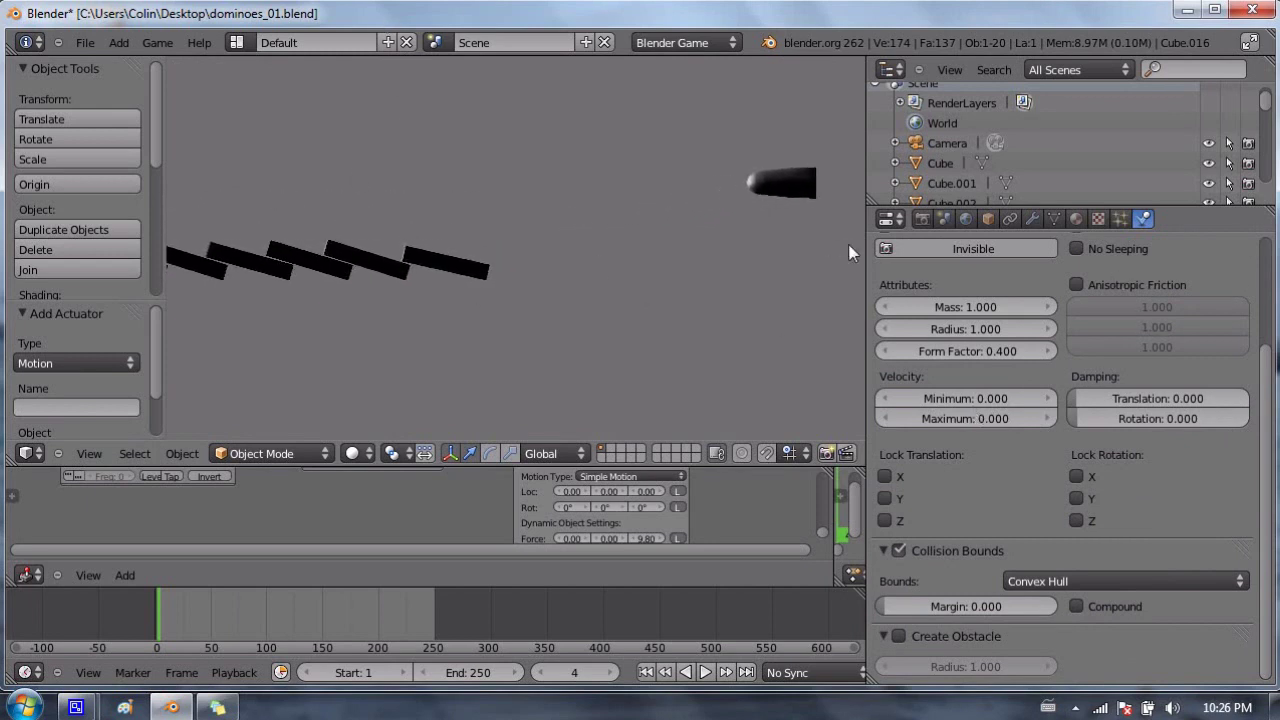
pyautogui.press('Escape')
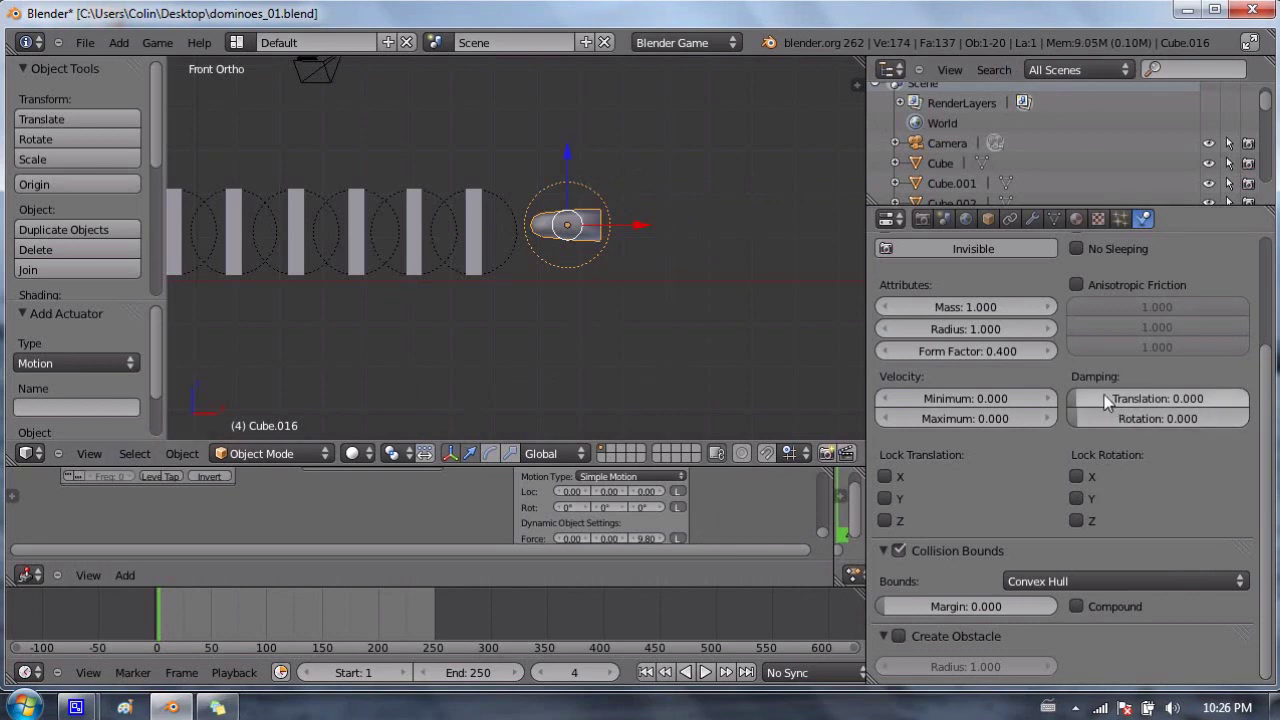
# Set the pusher's translation and rotation damping to 1 and test it with a run of the game engine.
pyautogui.click(1072, 398)
pyautogui.write('1')
pyautogui.press('Return')
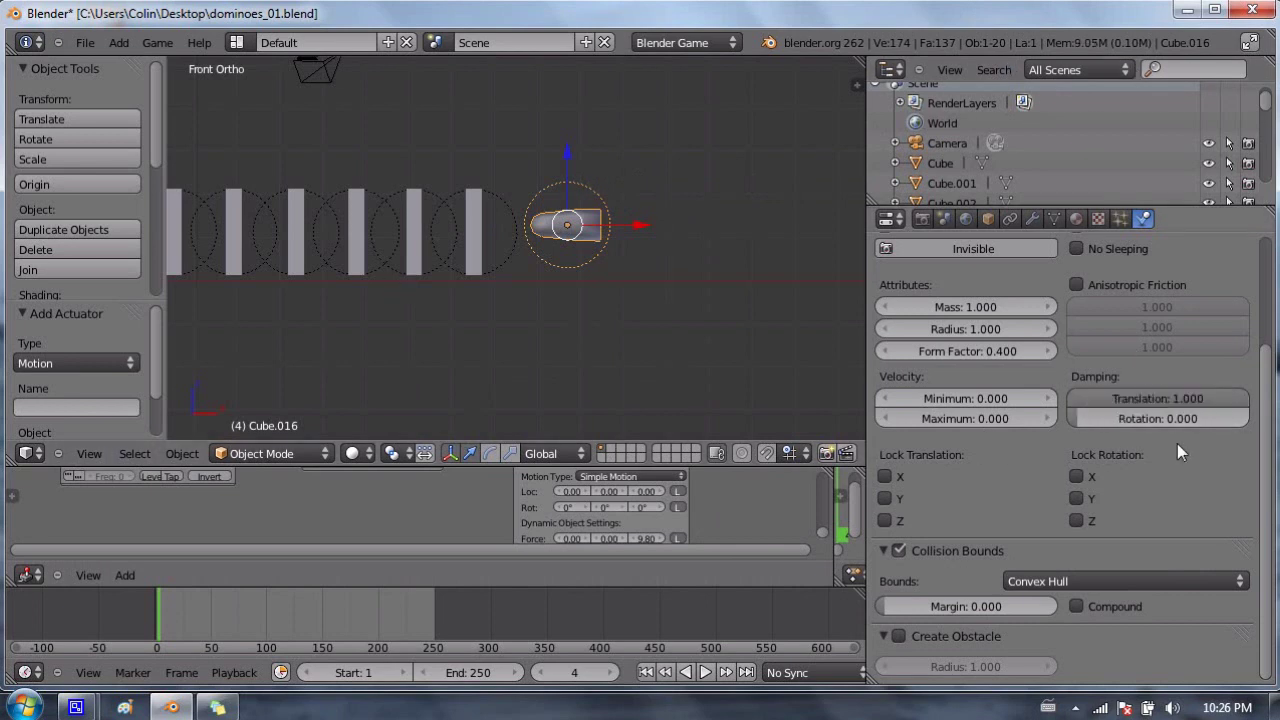
pyautogui.click(1080, 418)
pyautogui.write('1')
pyautogui.press('Return')
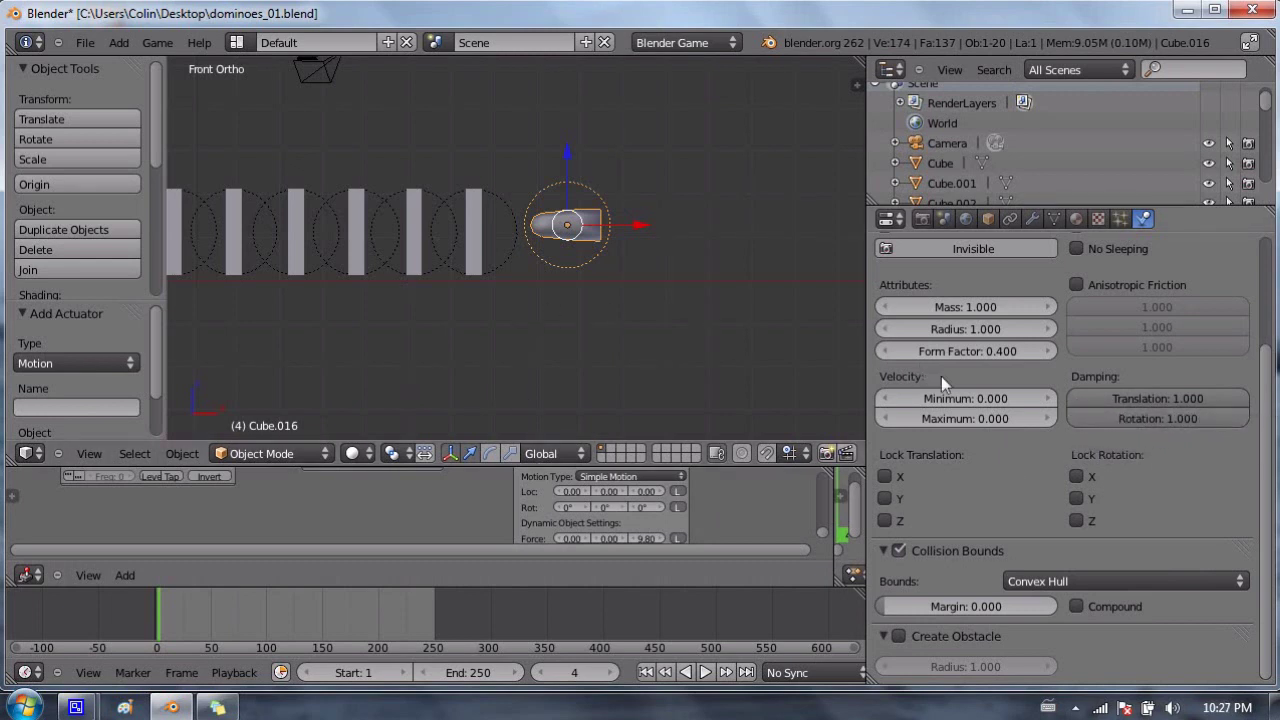
pyautogui.press('p')
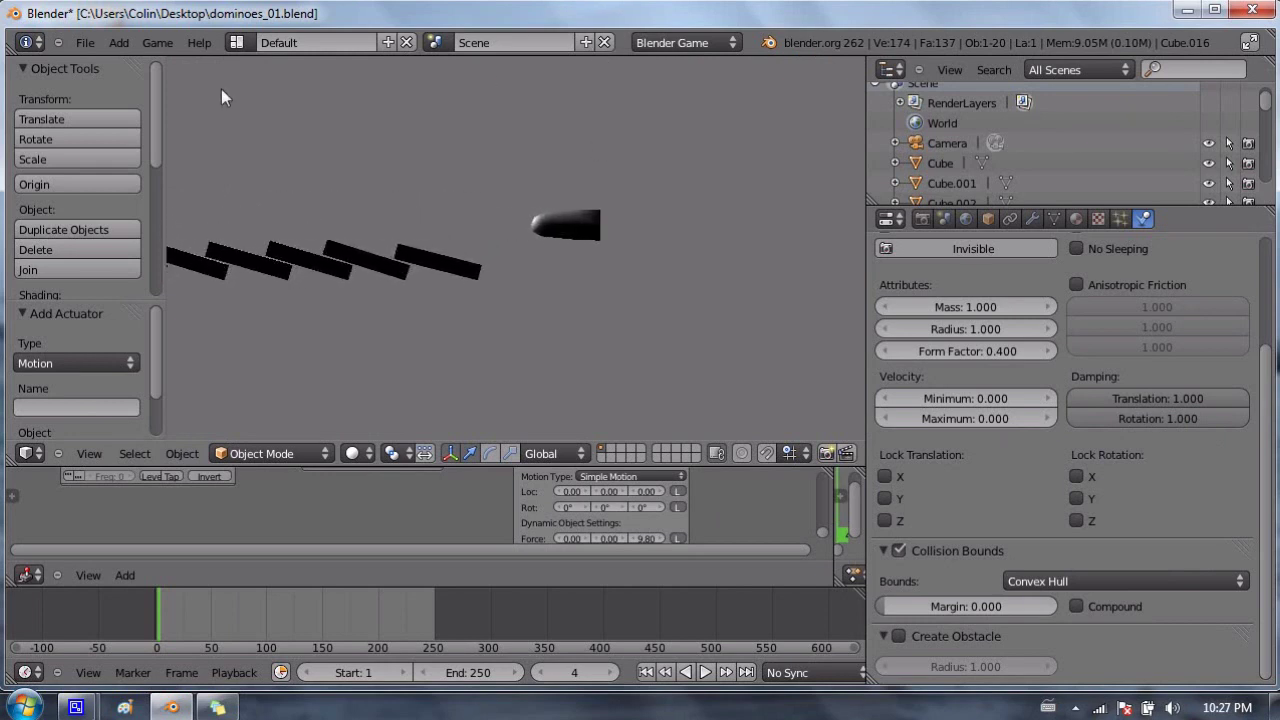
pyautogui.press('Escape')
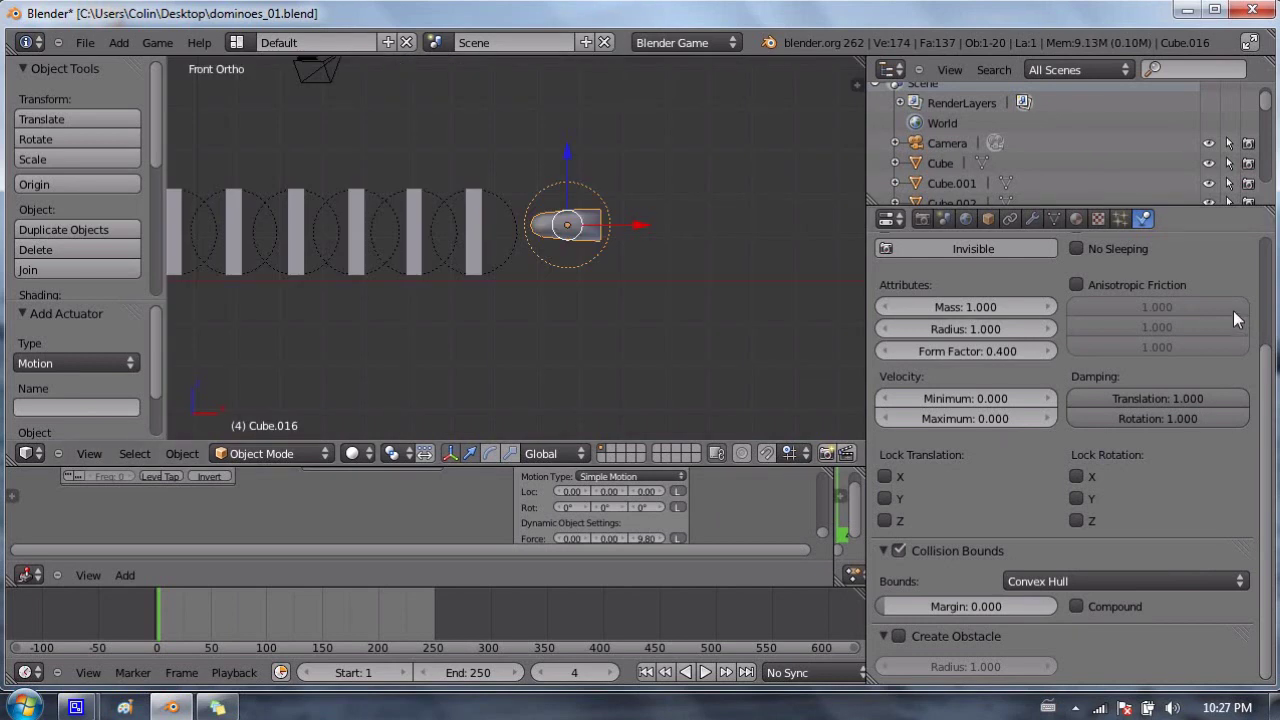
# Turn on Record Animation with the Action Editor widened, and save over the existing dominoes_01.blend file.
pyautogui.click(160, 44)
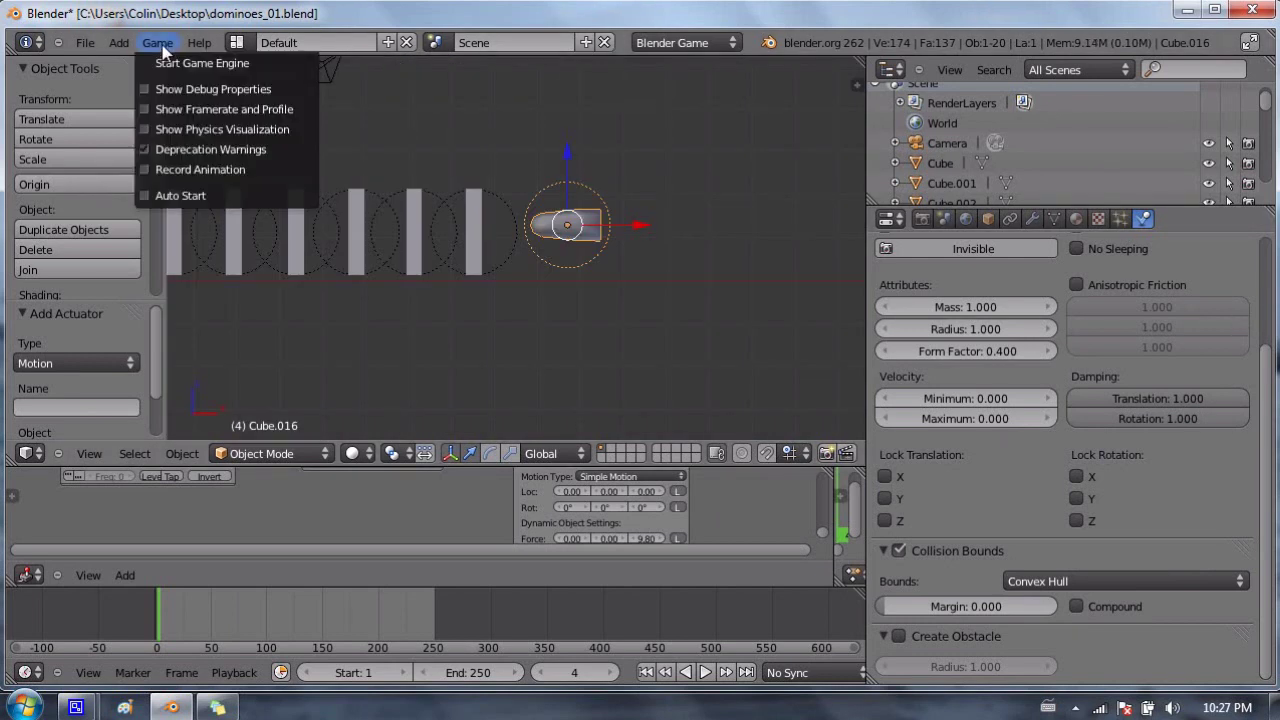
pyautogui.click(184, 170)
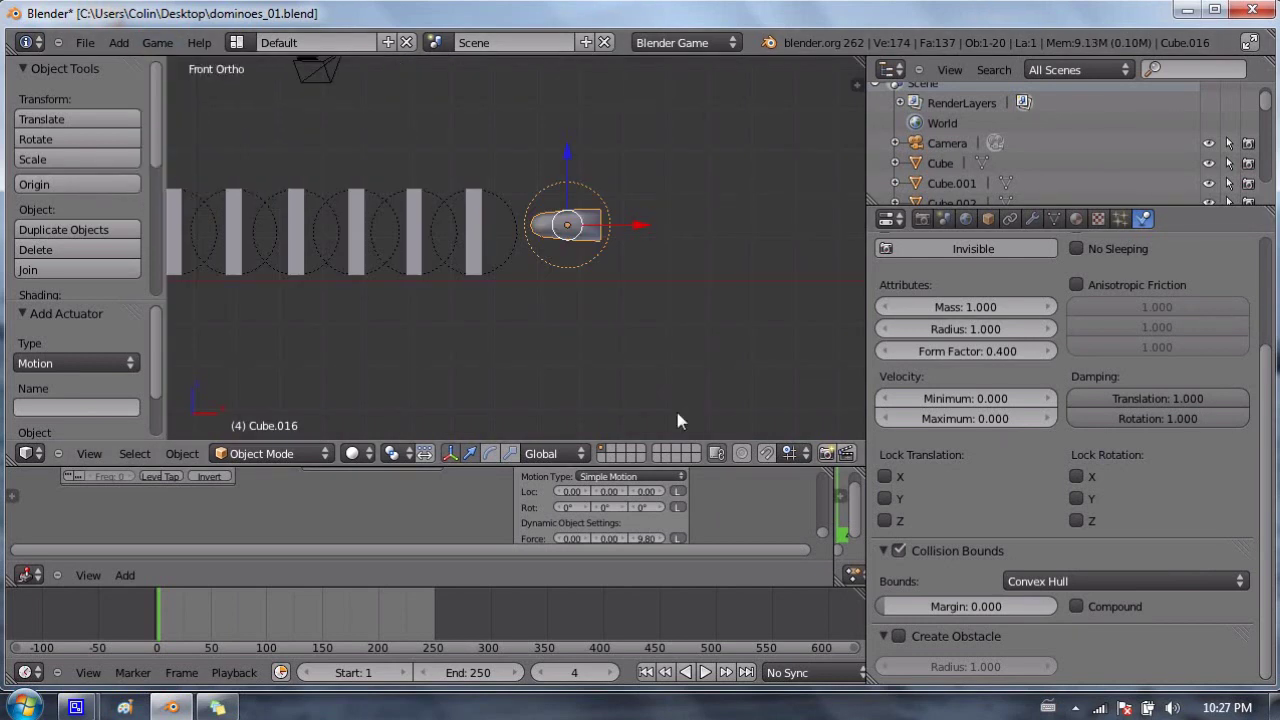
pyautogui.moveTo(831, 493); pyautogui.dragTo(130, 465)
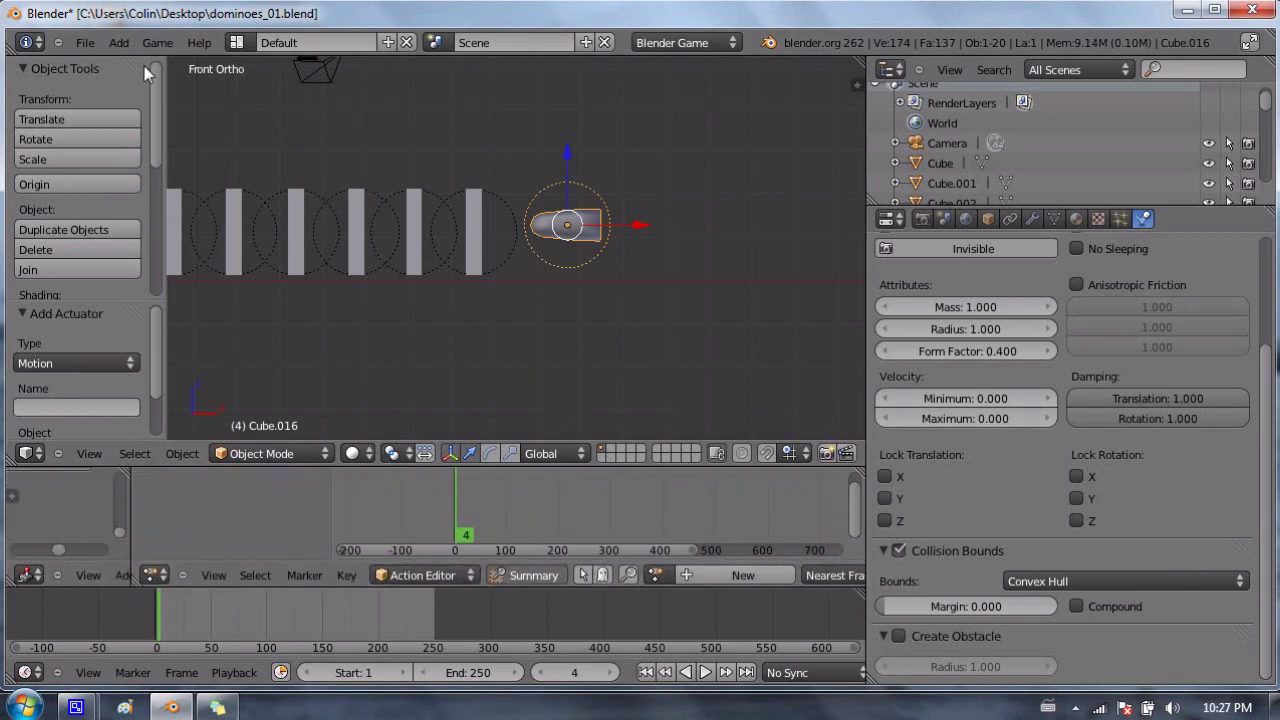
pyautogui.click(157, 42)
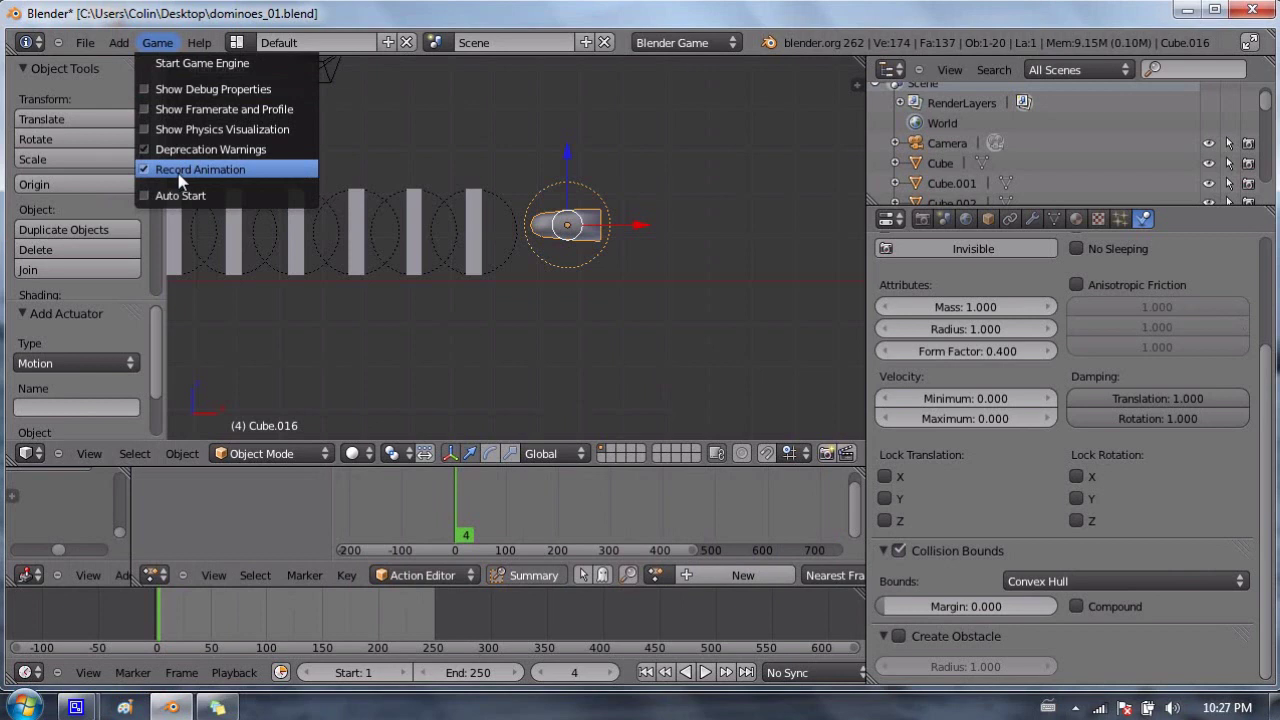
pyautogui.hotkey('ctrl', 's')
pyautogui.click(448, 183)
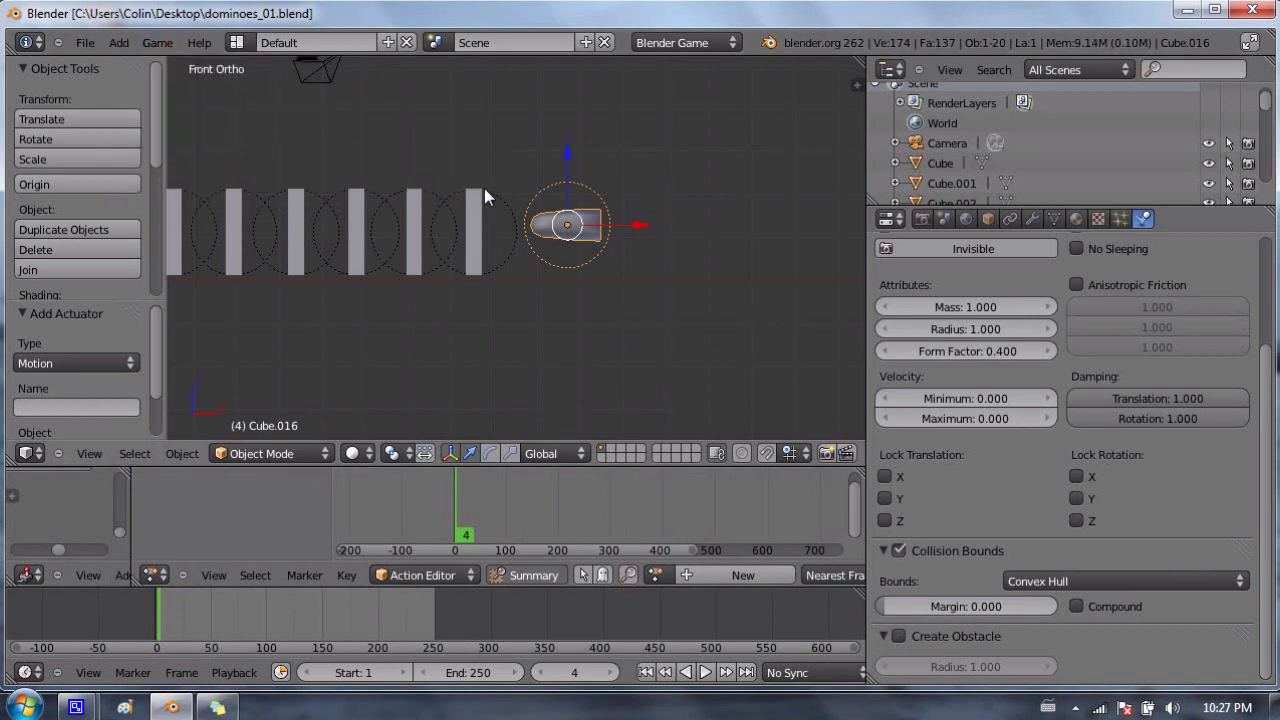
# Record the simulation by running and stopping the game engine, and scrub the timeline to frame 418 to check the fall.
pyautogui.press('p')
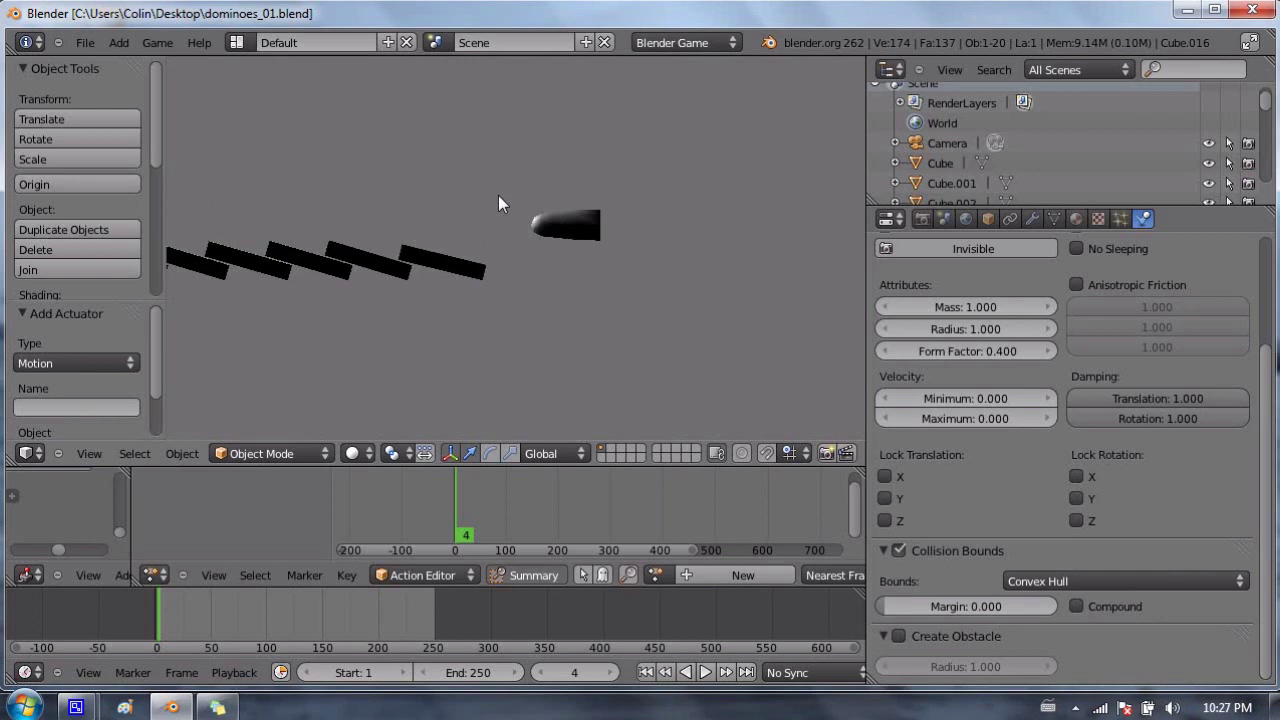
pyautogui.press('Escape')
pyautogui.scroll(-6, 498, 212)
pyautogui.keyDown('shift'); pyautogui.moveTo(467, 289); pyautogui.dragTo(508, 281, button='middle'); pyautogui.keyUp('shift')
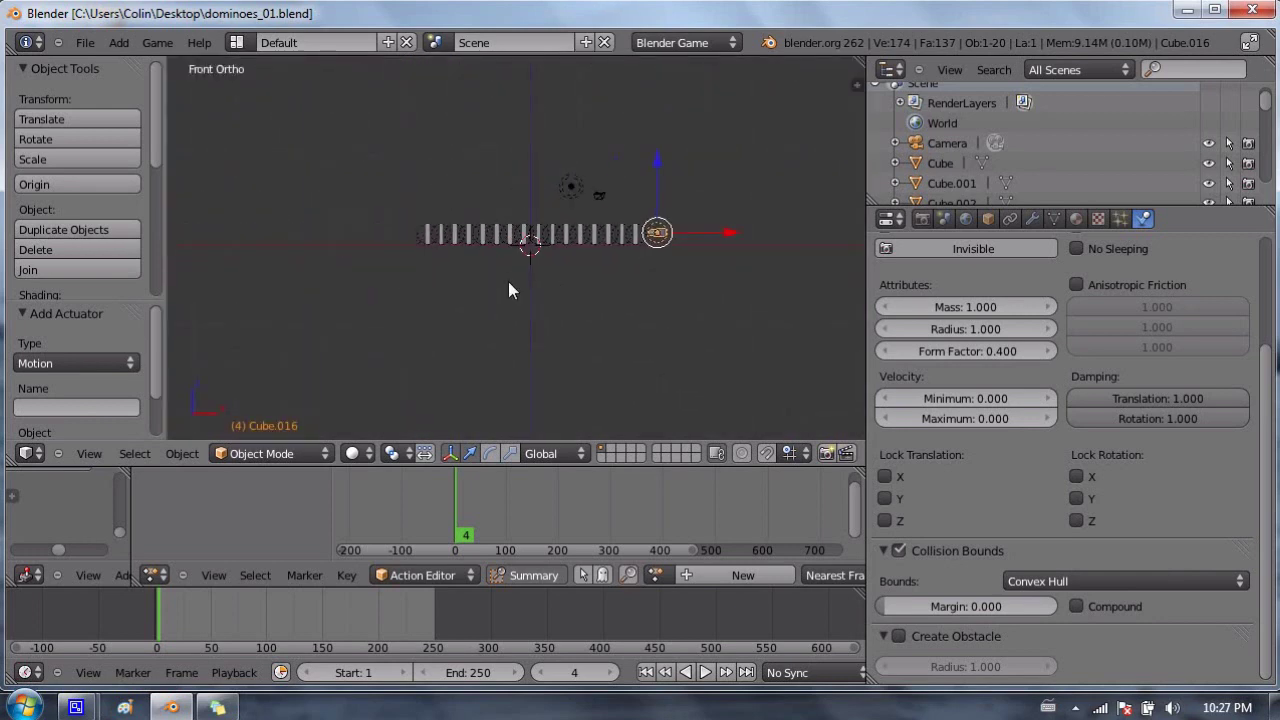
pyautogui.keyDown('shift'); pyautogui.moveTo(600, 215); pyautogui.dragTo(583, 245, button='middle'); pyautogui.keyUp('shift')
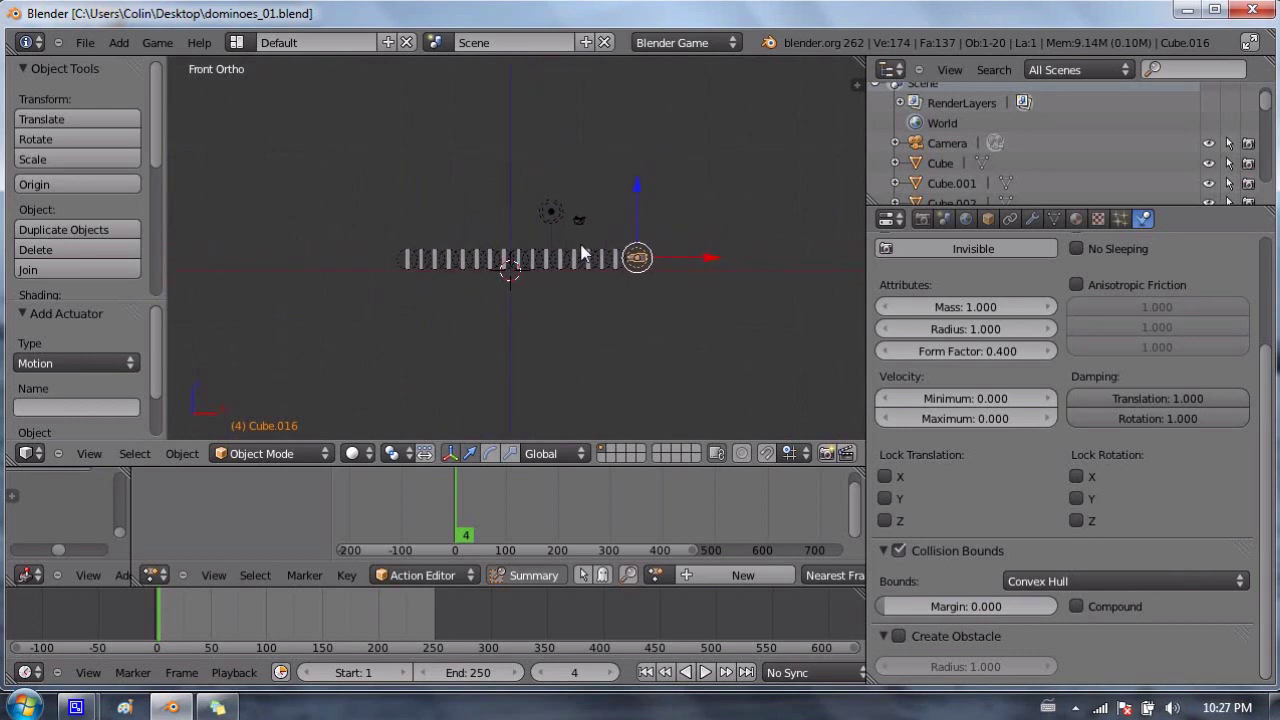
pyautogui.scroll(2, 565, 268)
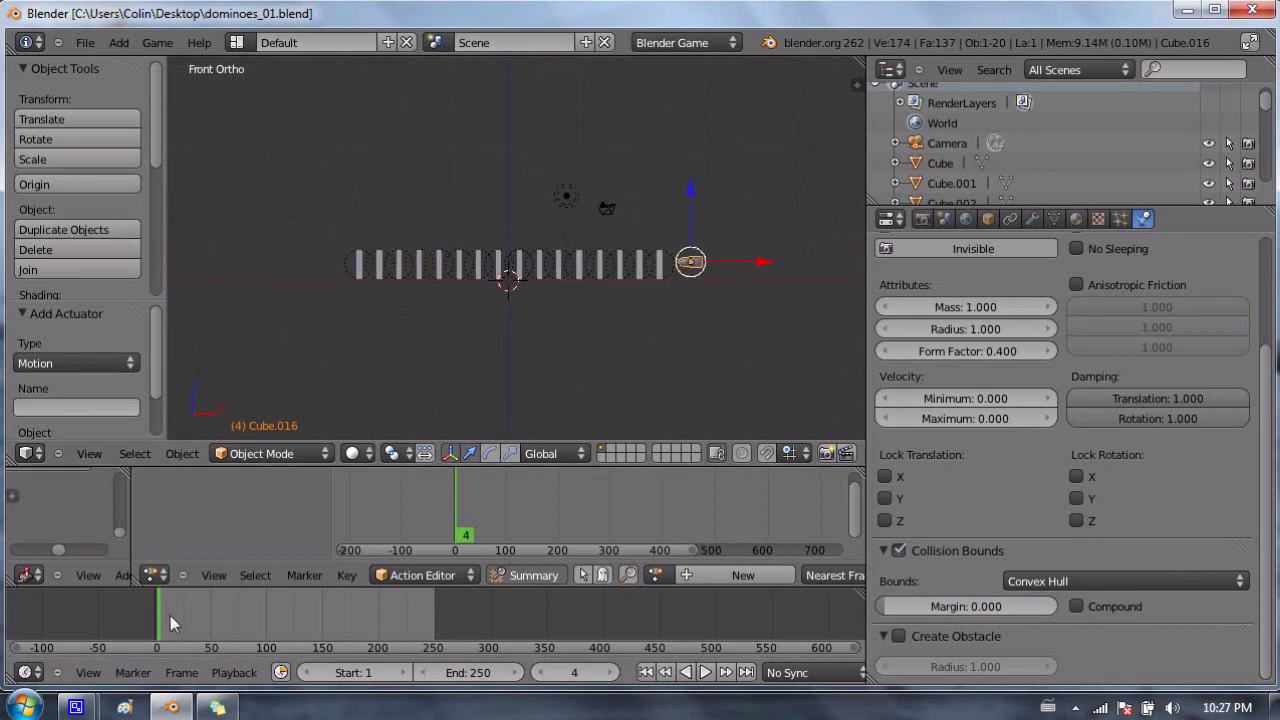
pyautogui.moveTo(171, 614); pyautogui.dragTo(620, 605)
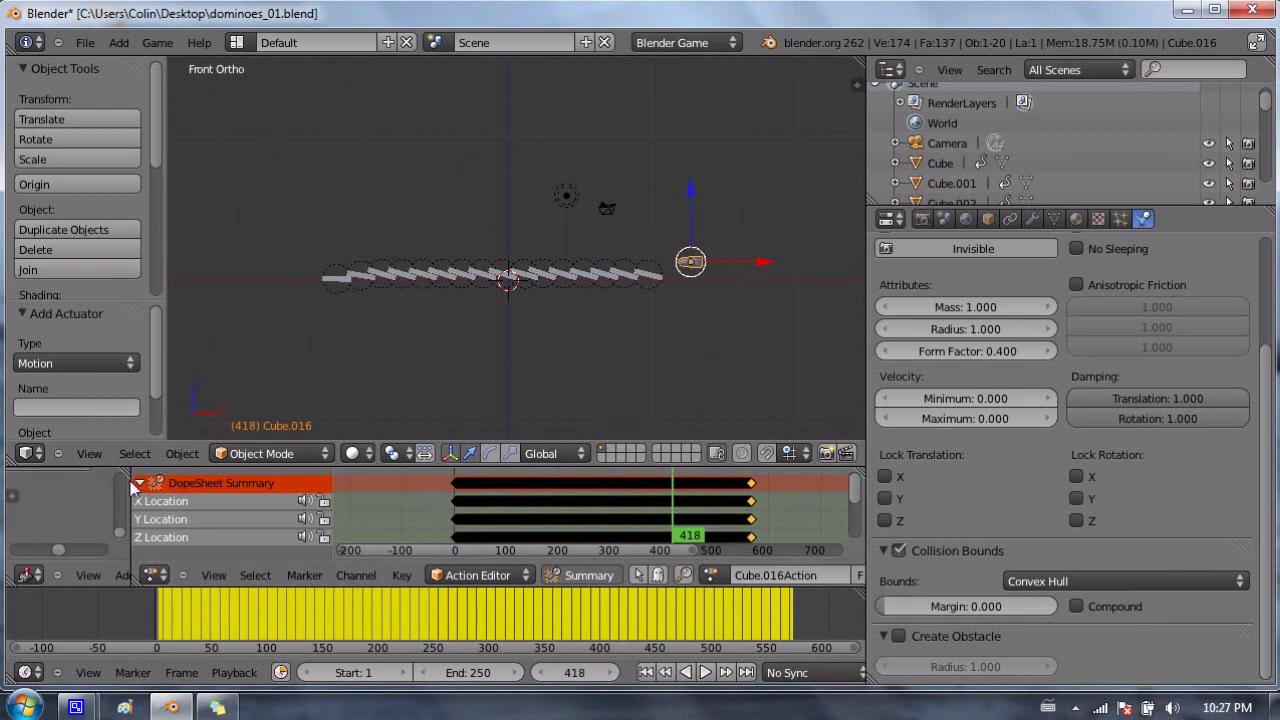
# Enlarge the Logic Editor and review the pusher's Motion actuator and Dynamic physics settings.
pyautogui.moveTo(132, 488); pyautogui.dragTo(658, 300)
pyautogui.moveTo(127, 397); pyautogui.dragTo(167, 400, button='middle')
pyautogui.moveTo(532, 411); pyautogui.dragTo(353, 396, button='middle')
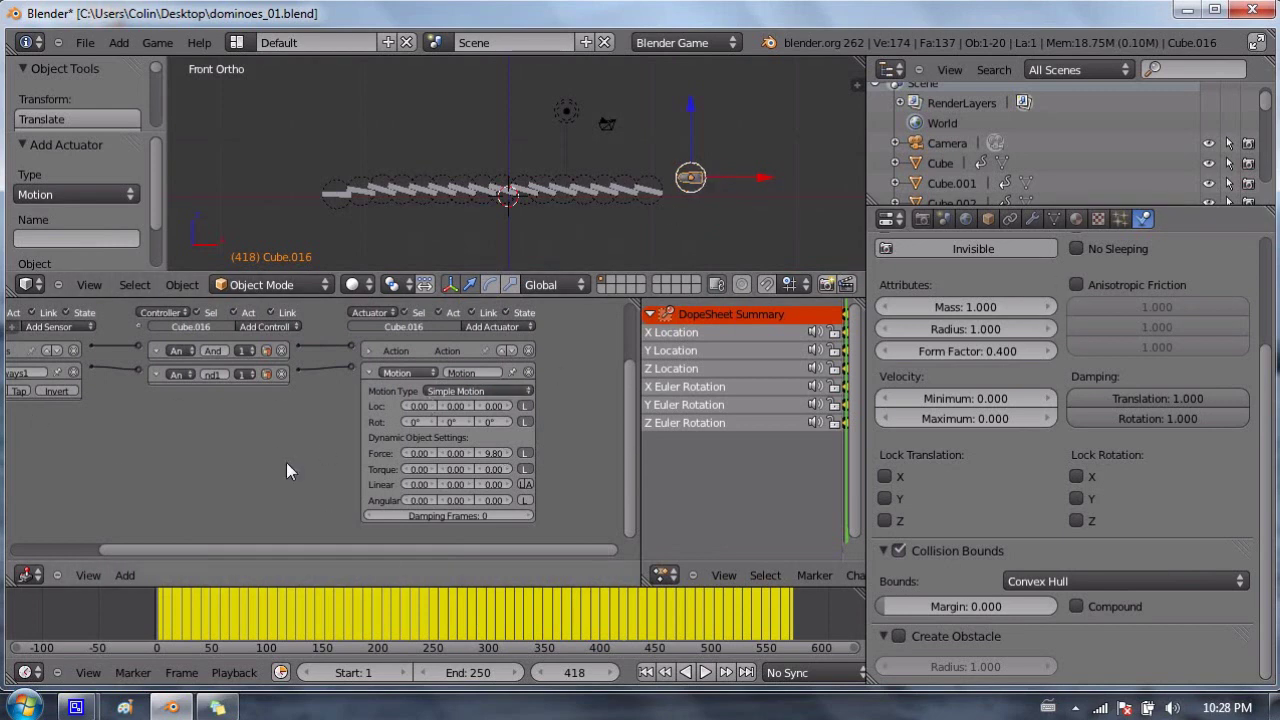
pyautogui.scroll(4, 1101, 298)
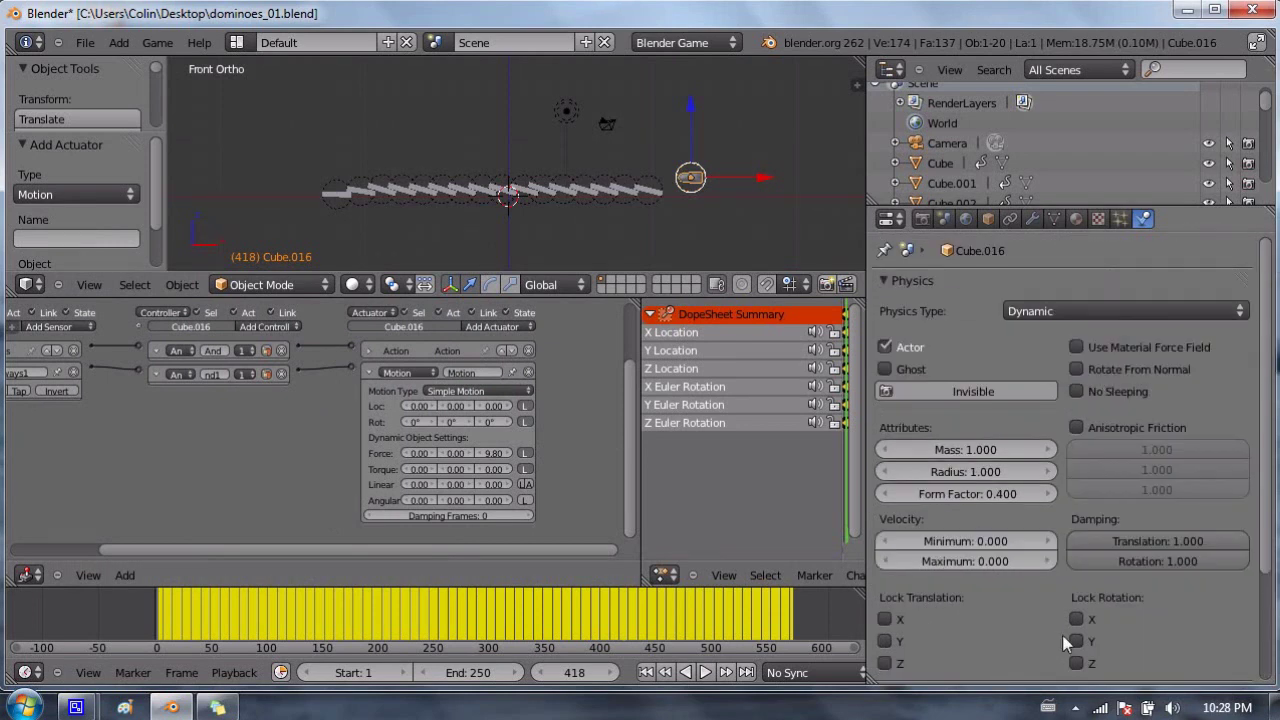
pyautogui.scroll(-4, 1160, 397)
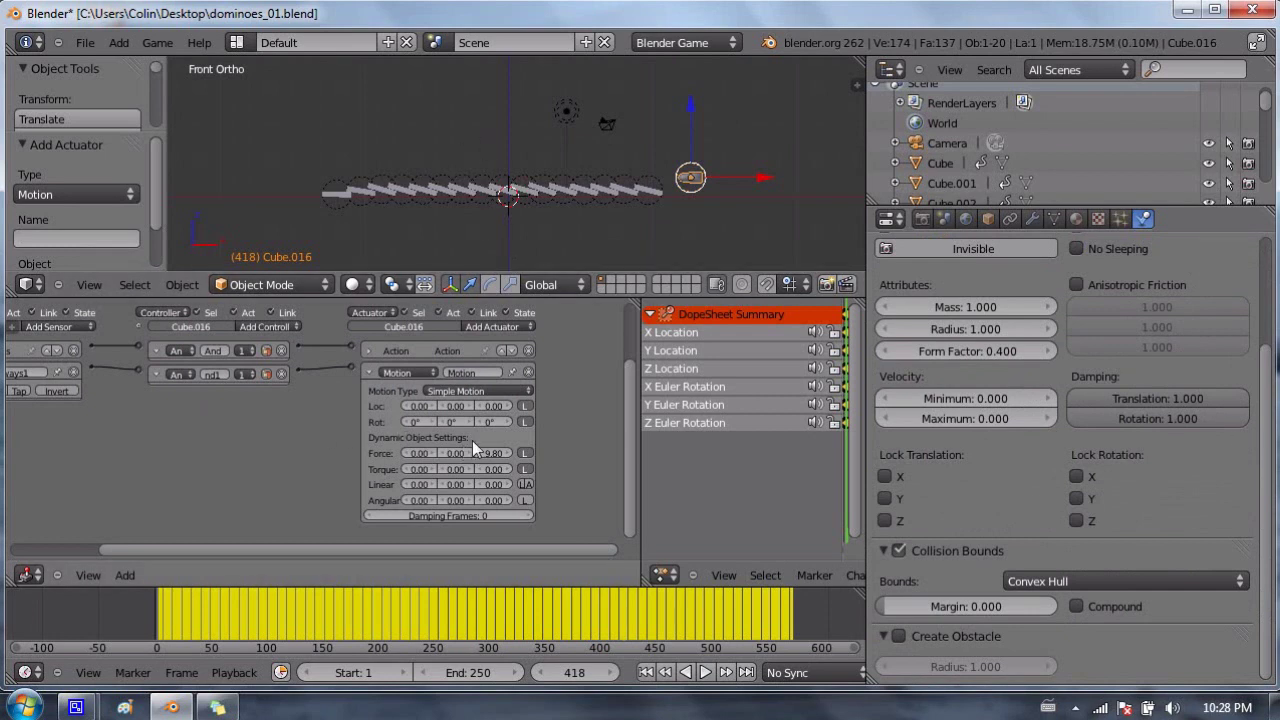
pyautogui.moveTo(428, 298); pyautogui.dragTo(428, 330)
pyautogui.moveTo(400, 378); pyautogui.dragTo(440, 415)
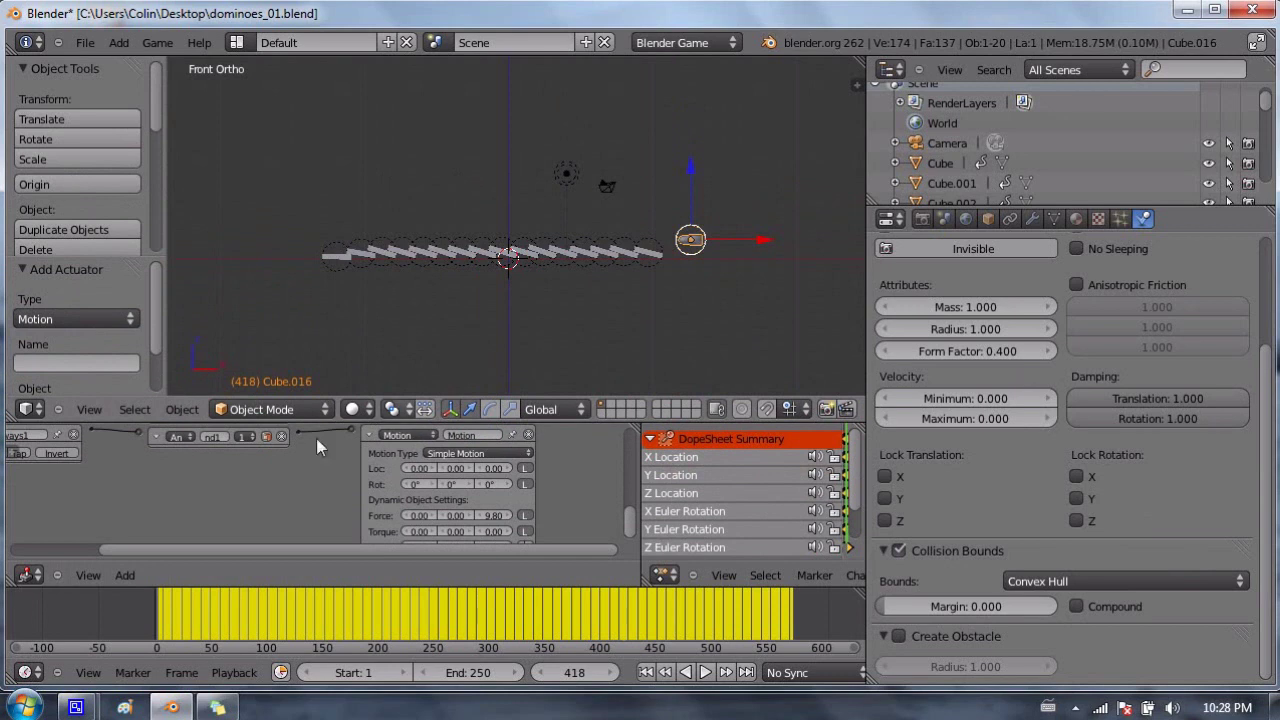
# Return to frame 0 with the whole domino row in view, and play back and stop the recorded animation.
pyautogui.click(160, 617)
pyautogui.click(156, 617)
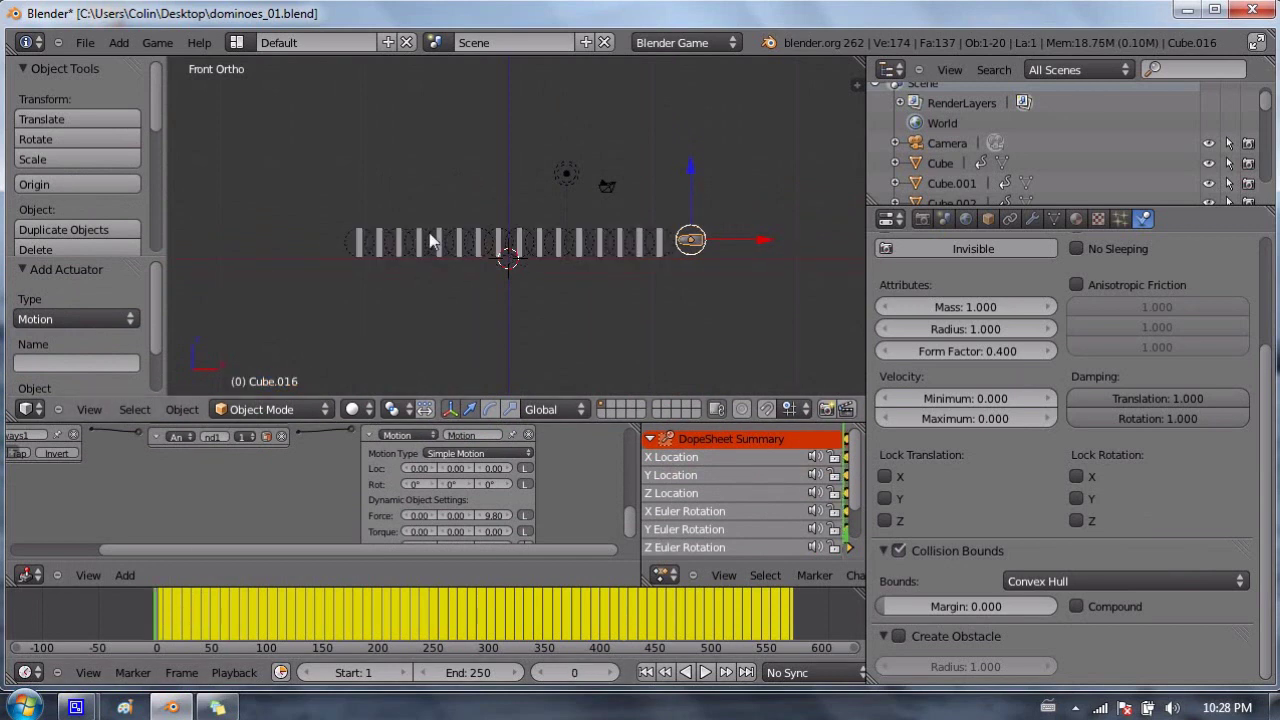
pyautogui.scroll(3, 430, 240)
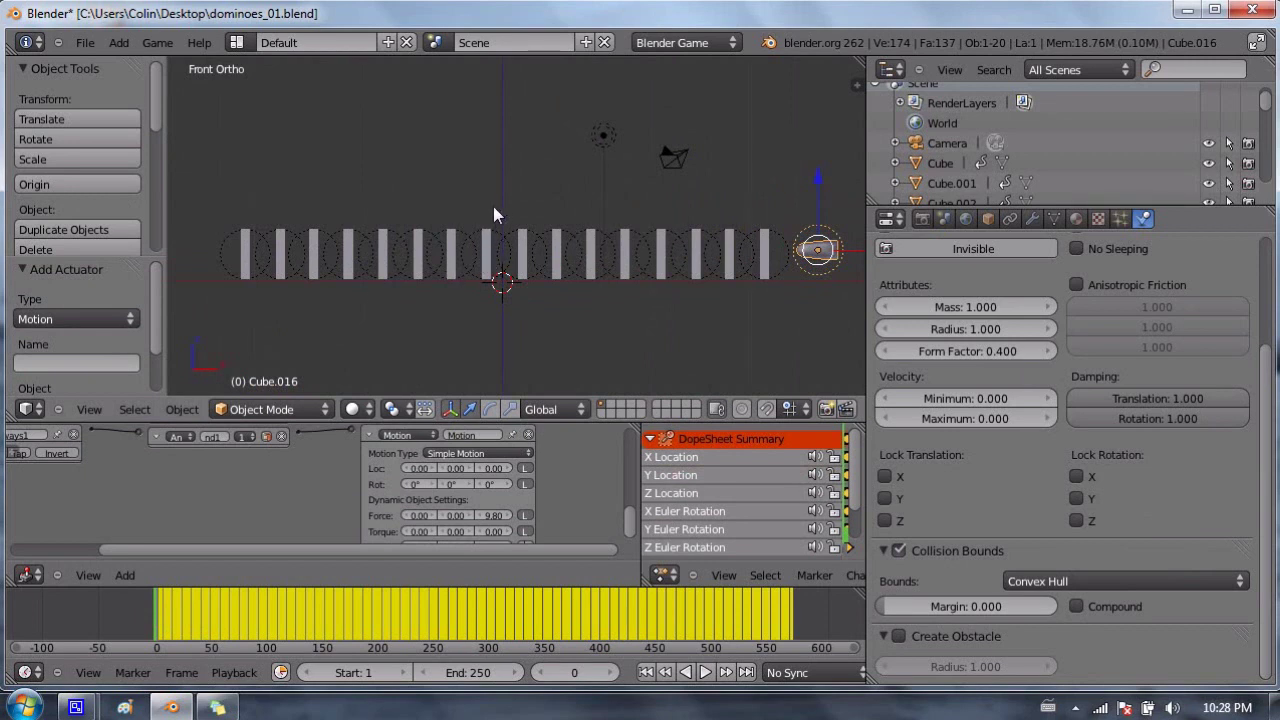
pyautogui.scroll(-2, 505, 240)
pyautogui.keyDown('shift'); pyautogui.moveTo(567, 238); pyautogui.dragTo(545, 213, button='middle'); pyautogui.keyUp('shift')
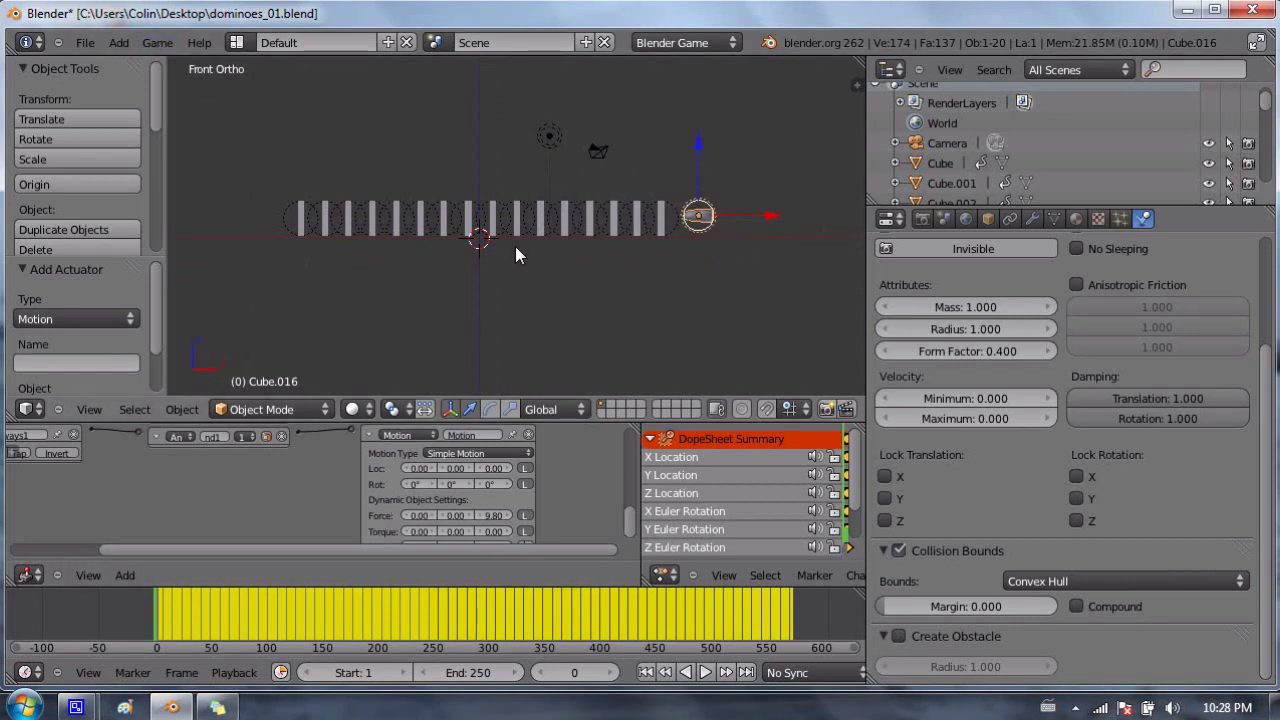
pyautogui.moveTo(156, 625)
pyautogui.mouseDown()
pyautogui.moveTo(302, 612)
pyautogui.moveTo(152, 612)
pyautogui.mouseUp()
pyautogui.hotkey('alt', 'a')
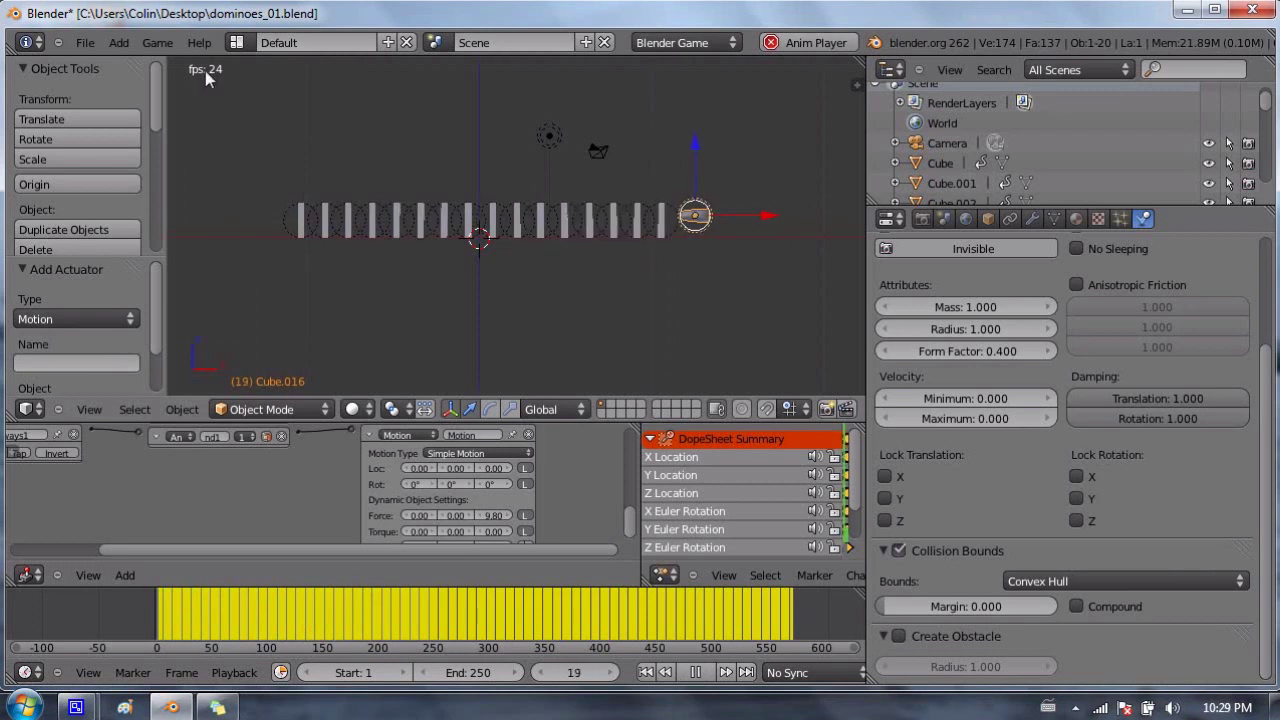
pyautogui.press('Escape')
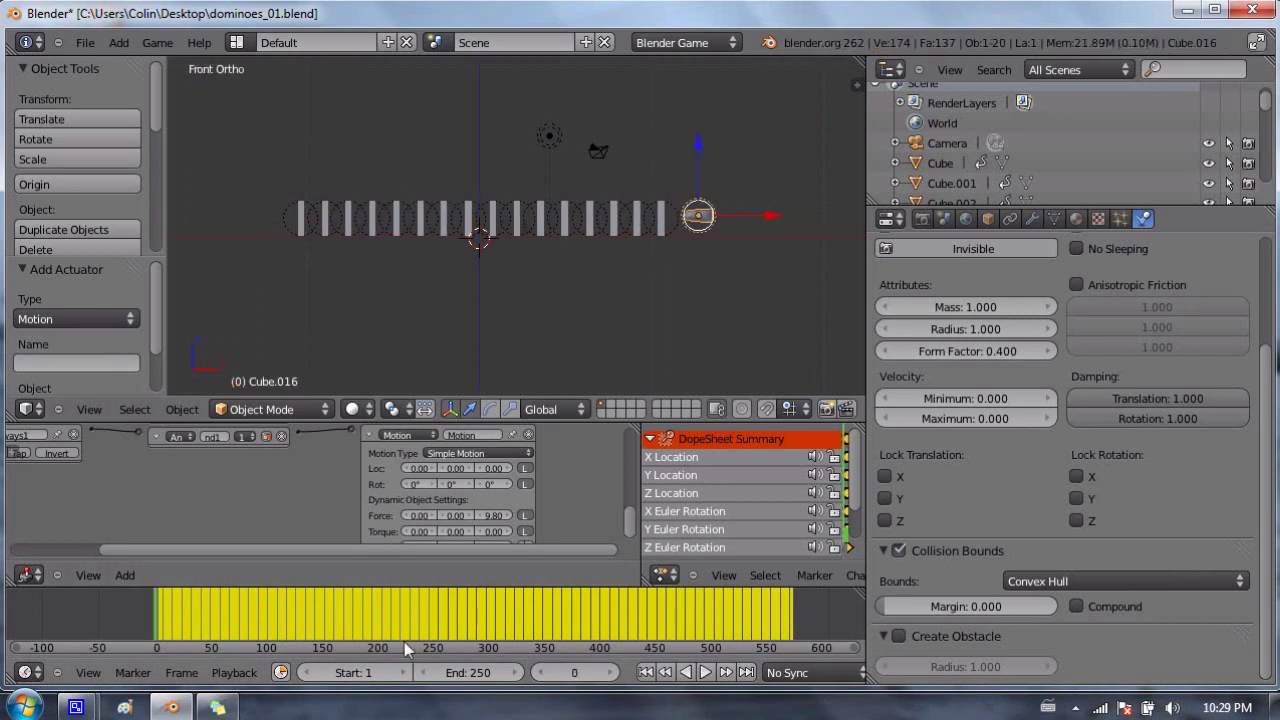
# Set the animation's end frame to 600.
pyautogui.click(478, 673)
pyautogui.write('5')
pyautogui.press('Return')
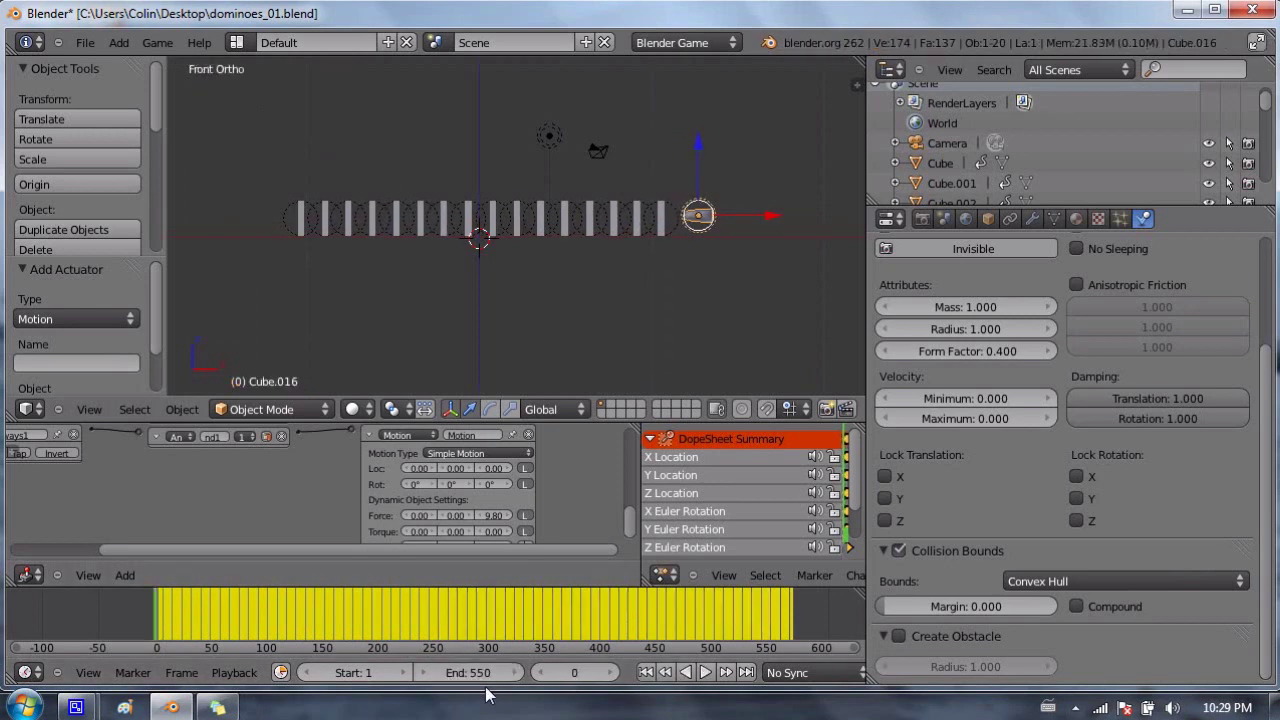
pyautogui.click(470, 679)
pyautogui.write('5')
pyautogui.press('Return')
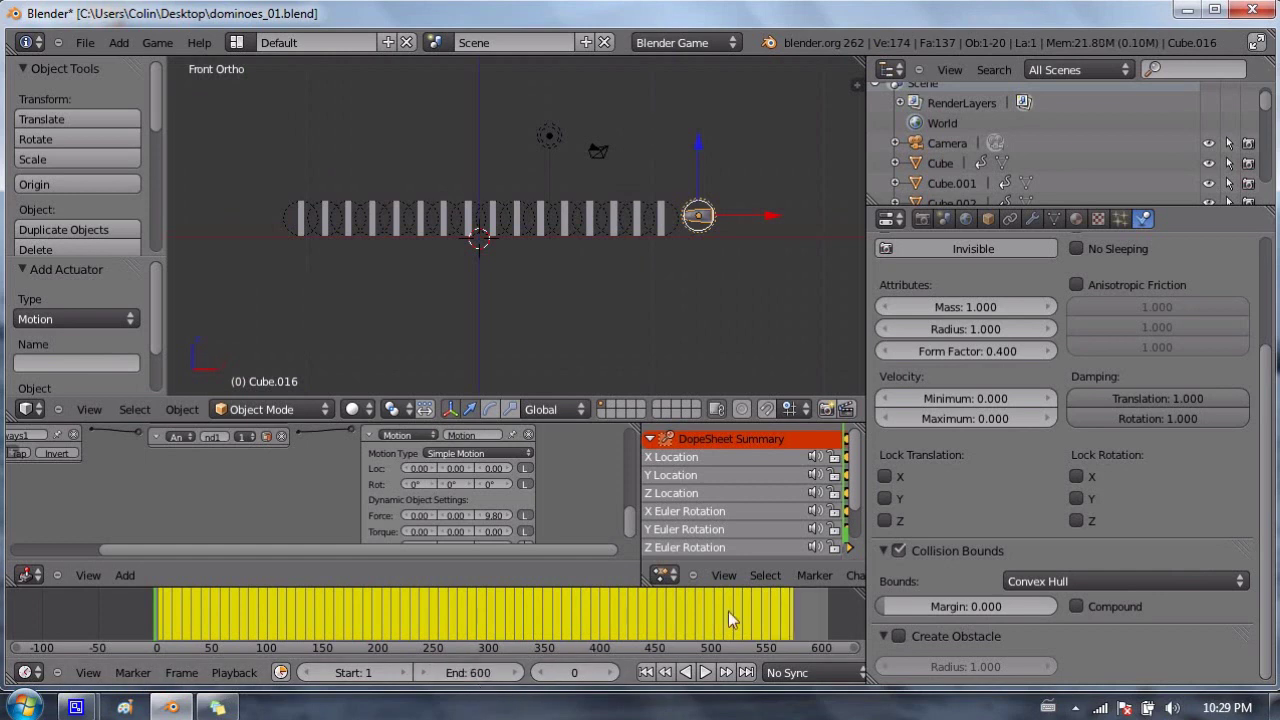
# Scrub to frame 384 and examine the keyframes of the fallen domino Cube.002 in a widened Action Editor.
pyautogui.moveTo(156, 629); pyautogui.dragTo(579, 591)
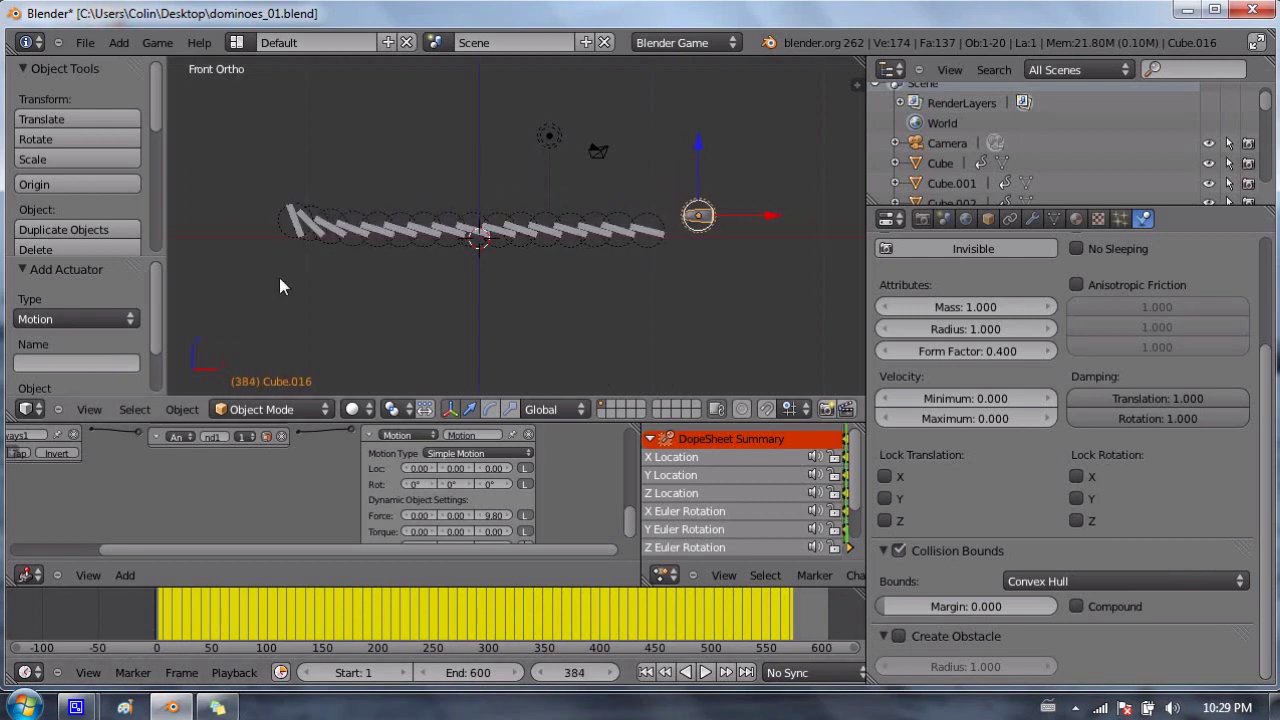
pyautogui.rightClick(582, 240)
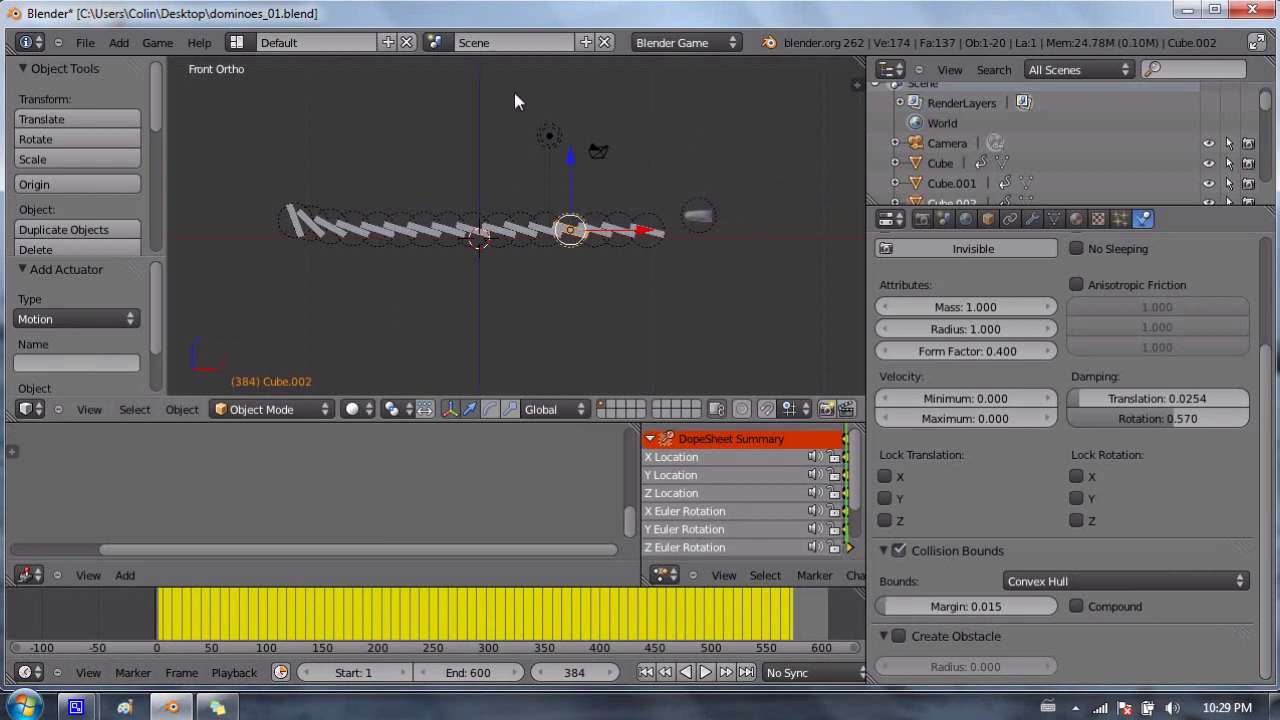
pyautogui.scroll(3, 196, 615)
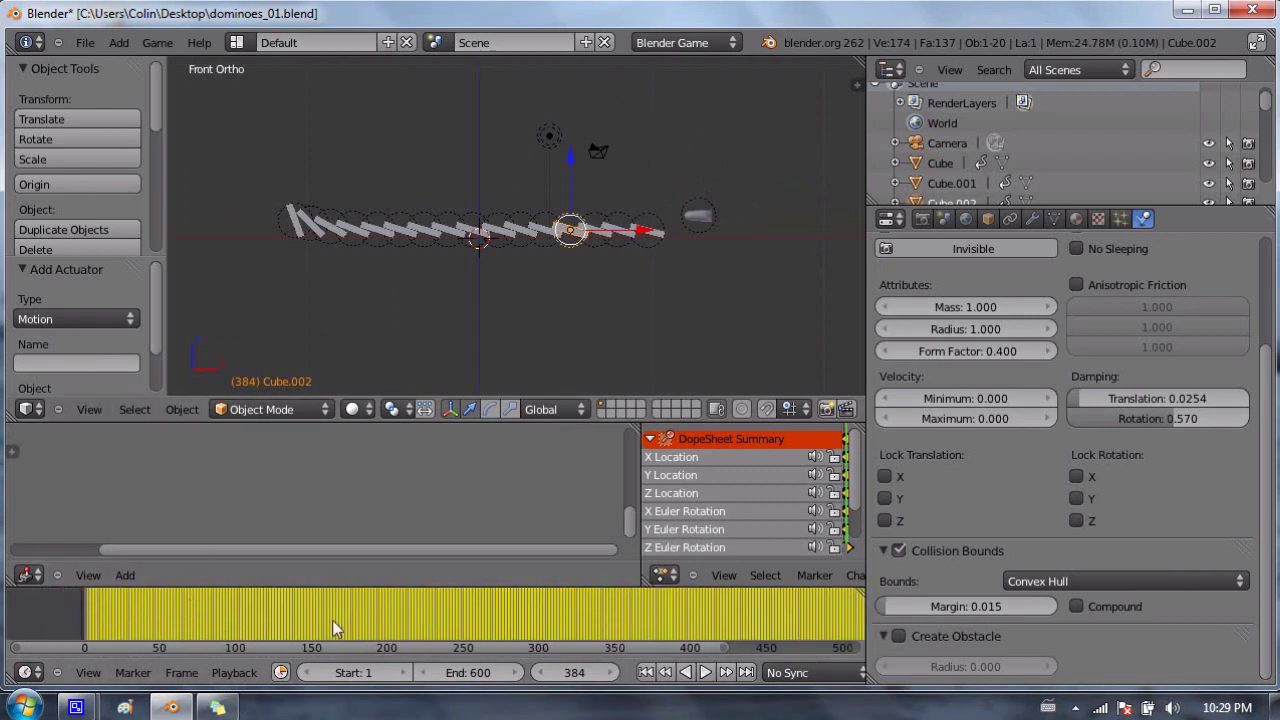
pyautogui.moveTo(332, 621); pyautogui.dragTo(514, 610, button='middle')
pyautogui.moveTo(638, 450); pyautogui.dragTo(6, 446)
pyautogui.scroll(12, 322, 507)
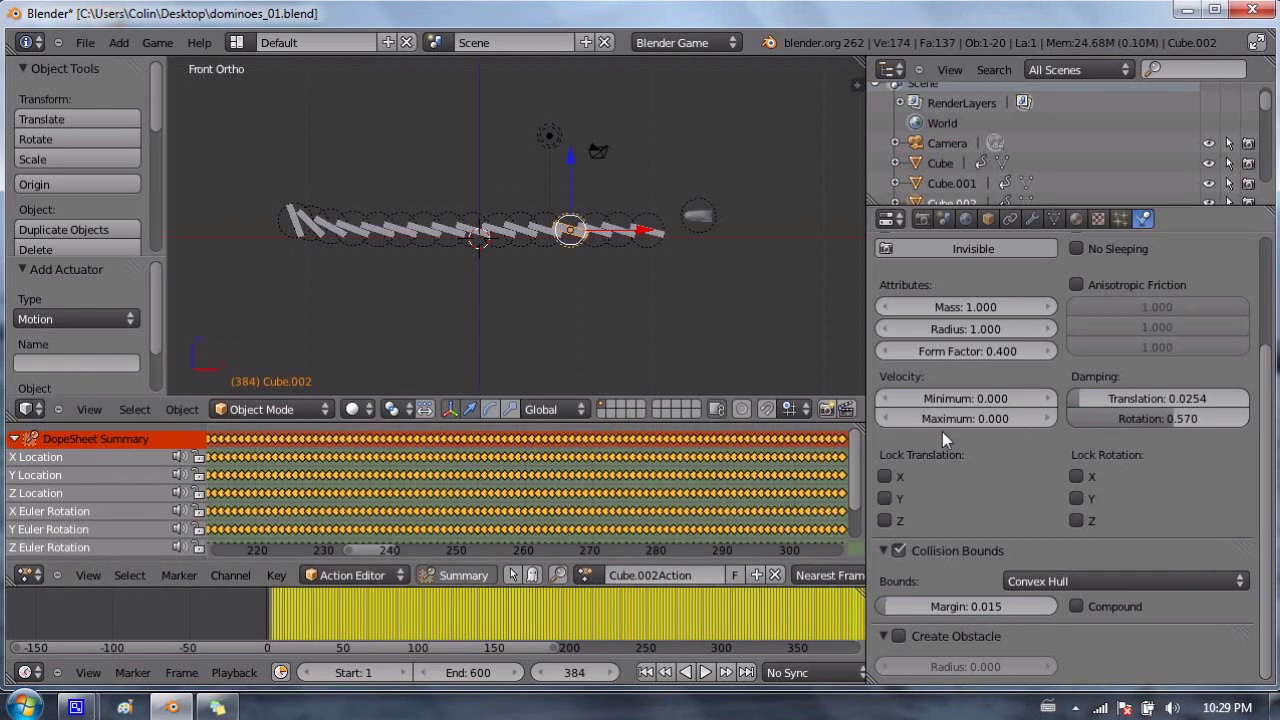
pyautogui.scroll(-6, 595, 490)
pyautogui.scroll(-4, 586, 465)
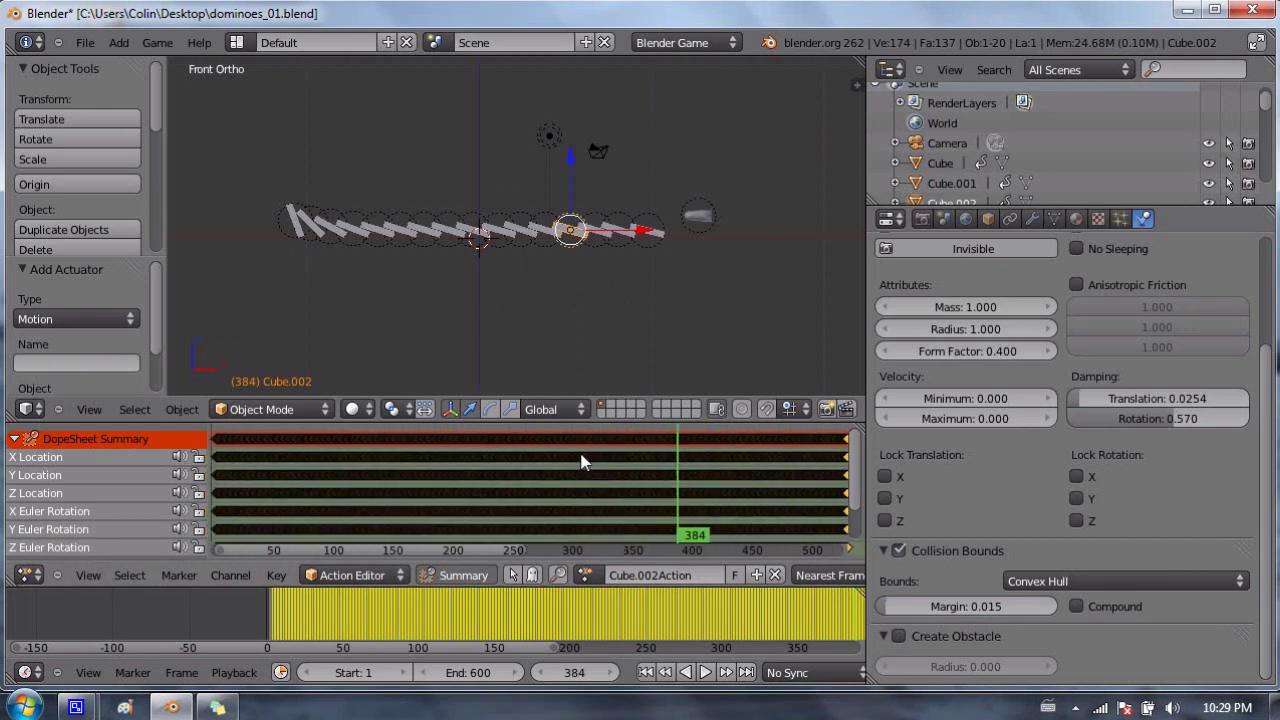
pyautogui.scroll(1, 635, 478)
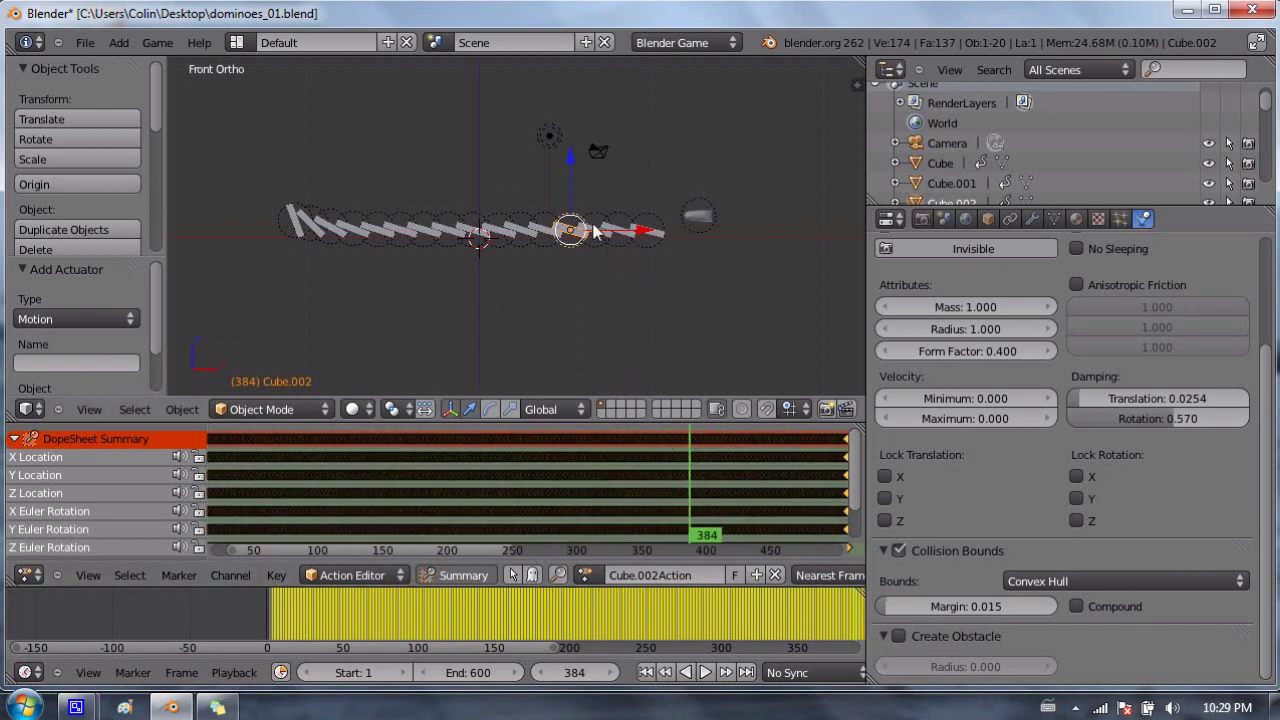
# Inspect the fallen dominoes around Cube.002 up close and bring the full keyframe range into view in the Action Editor.
pyautogui.scroll(4, 630, 213)
pyautogui.keyDown('shift'); pyautogui.moveTo(660, 214); pyautogui.dragTo(500, 212, button='middle'); pyautogui.keyUp('shift')
pyautogui.scroll(1, 480, 203)
pyautogui.scroll(2, 488, 203)
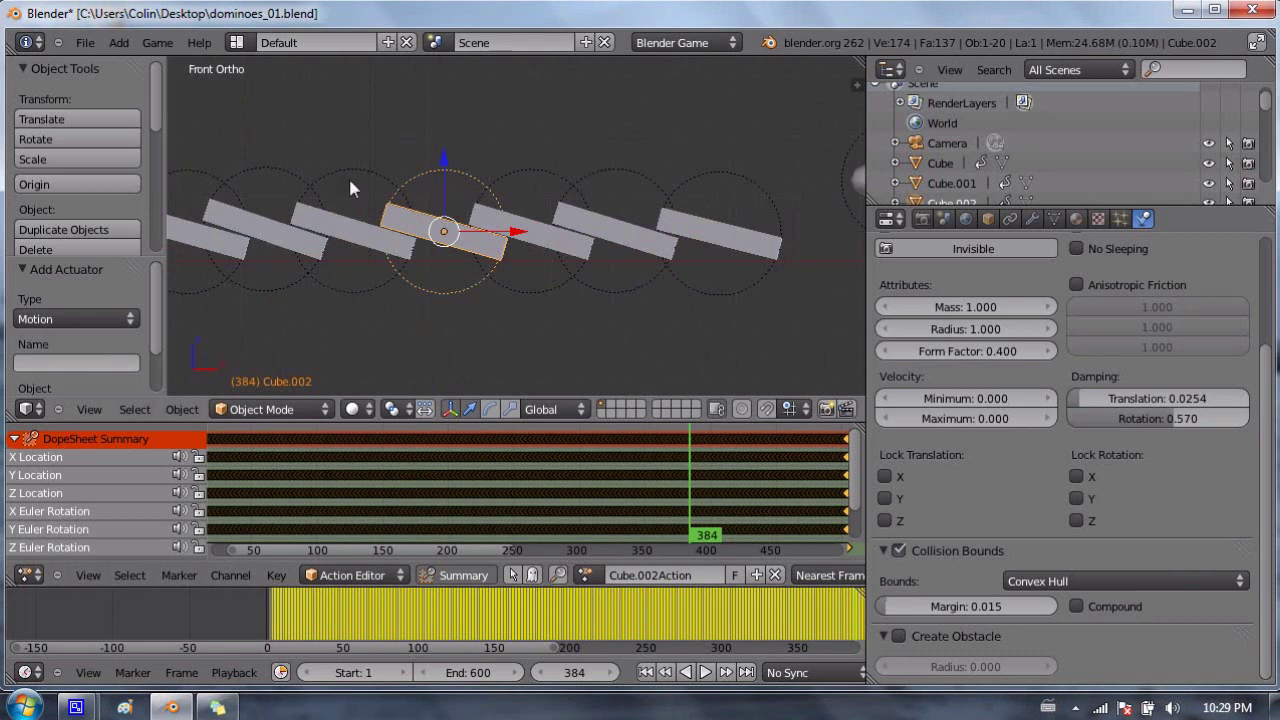
pyautogui.scroll(-3, 447, 257)
pyautogui.scroll(-3, 497, 474)
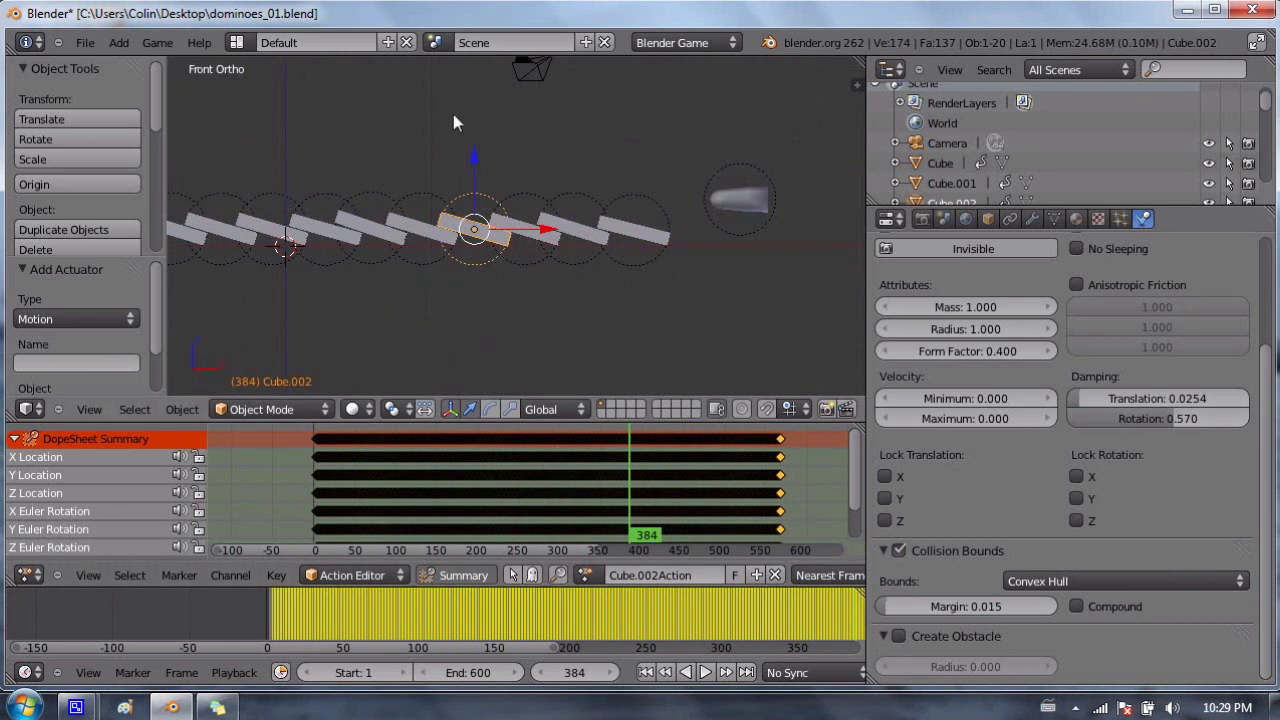
# Maximize the Blender window and enable the Simplify curves add-on from the Add Curve category in the user preferences.
pyautogui.doubleClick(537, 16)
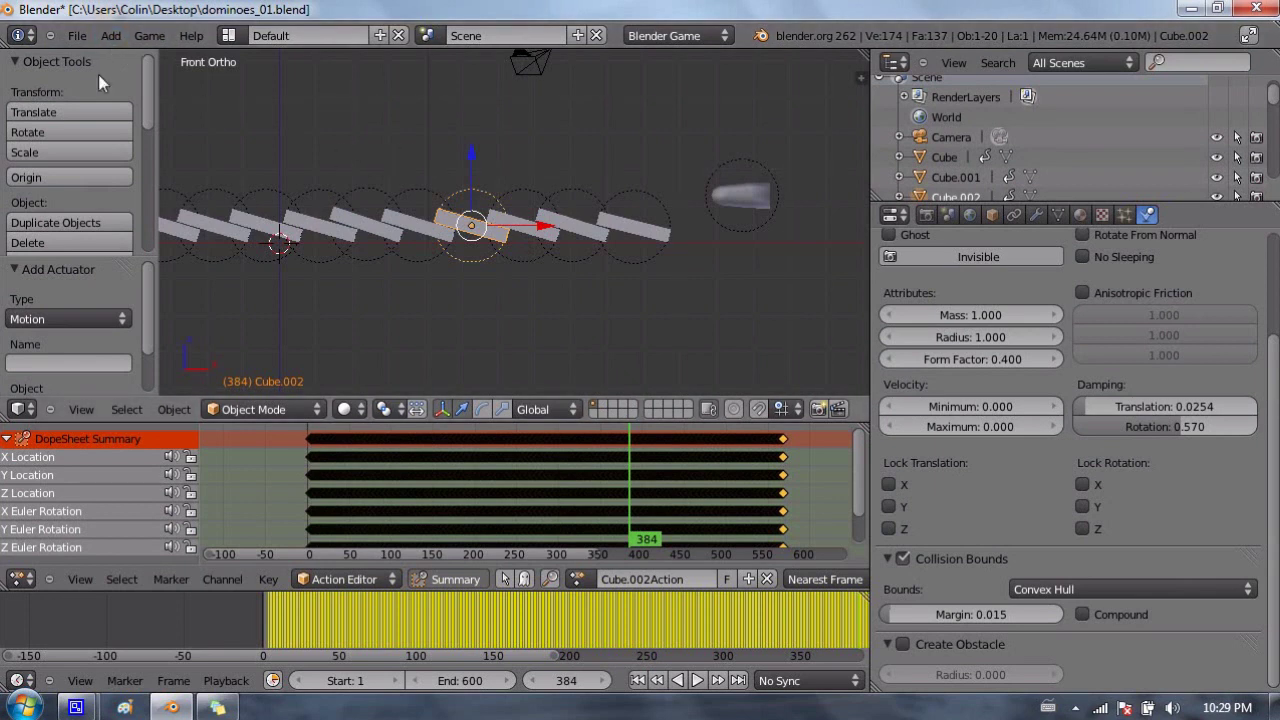
pyautogui.click(79, 37)
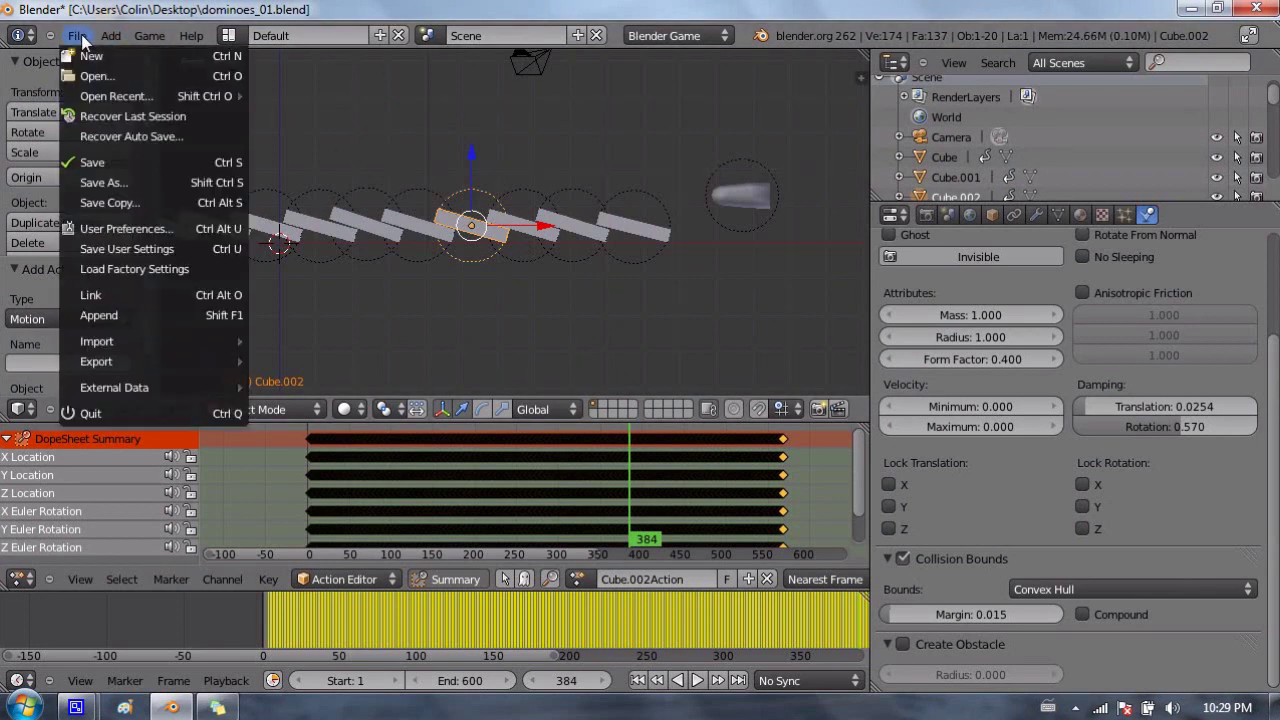
pyautogui.click(113, 229)
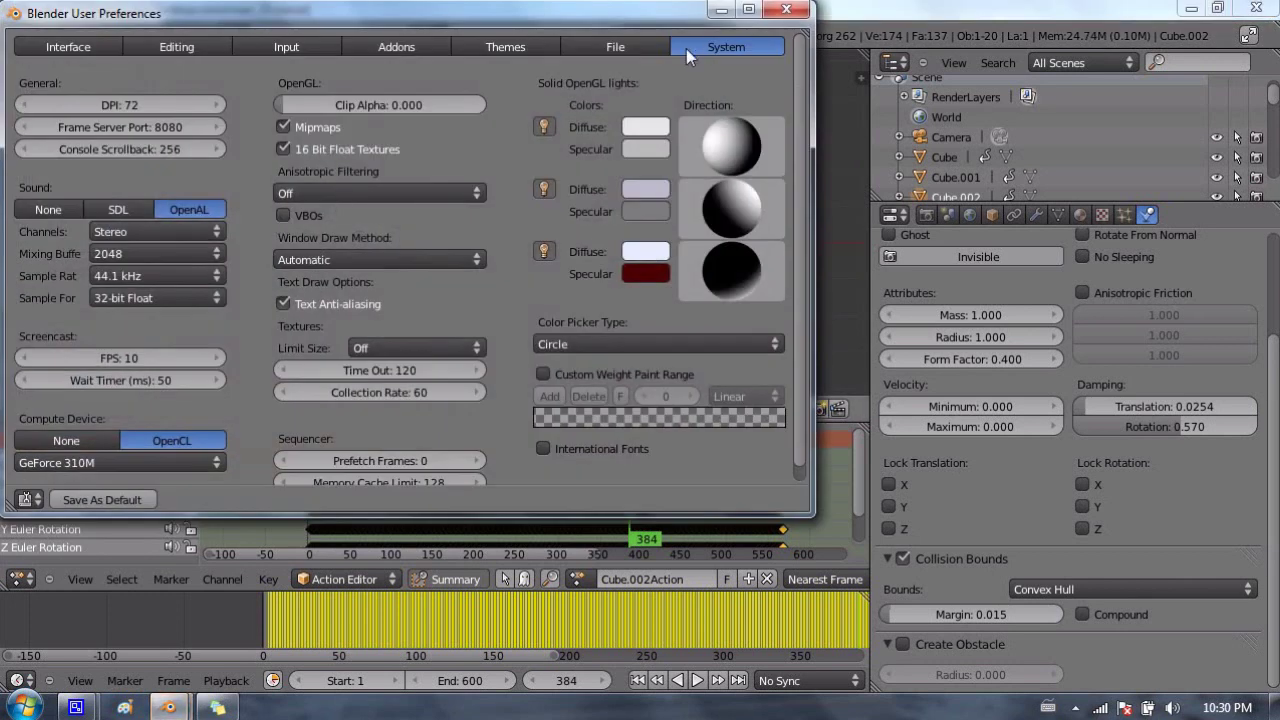
pyautogui.click(405, 47)
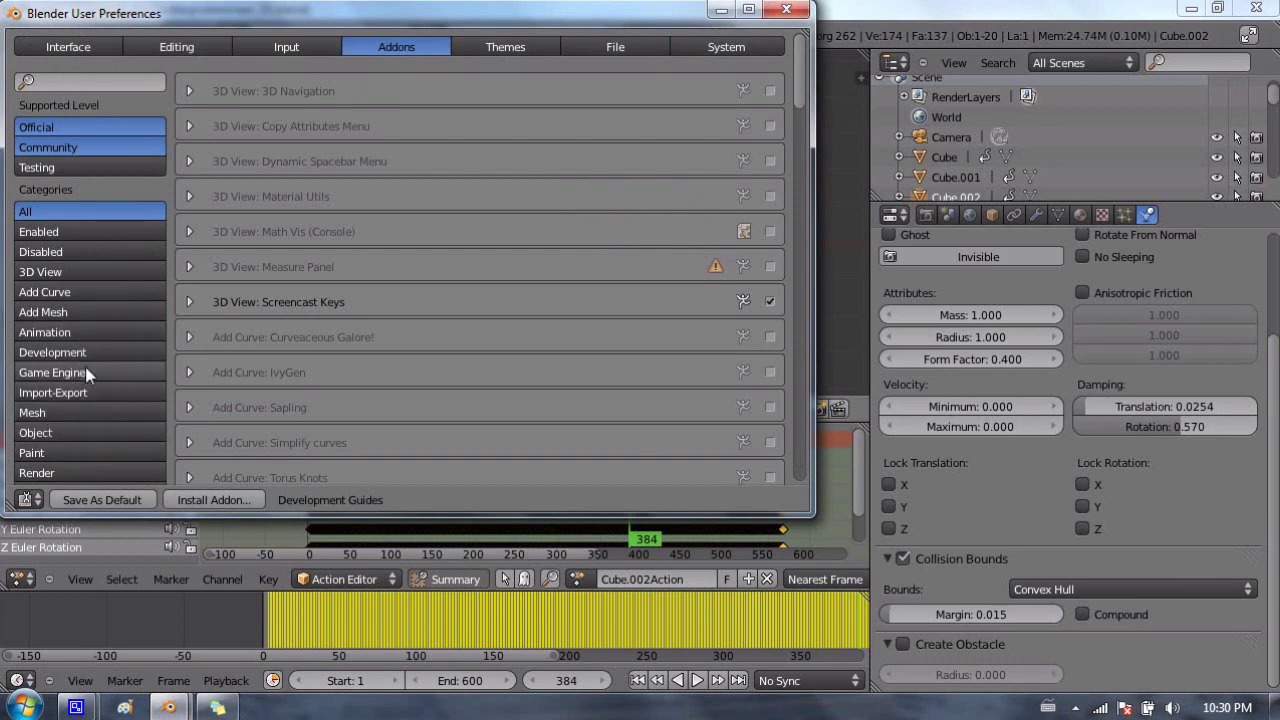
pyautogui.click(69, 296)
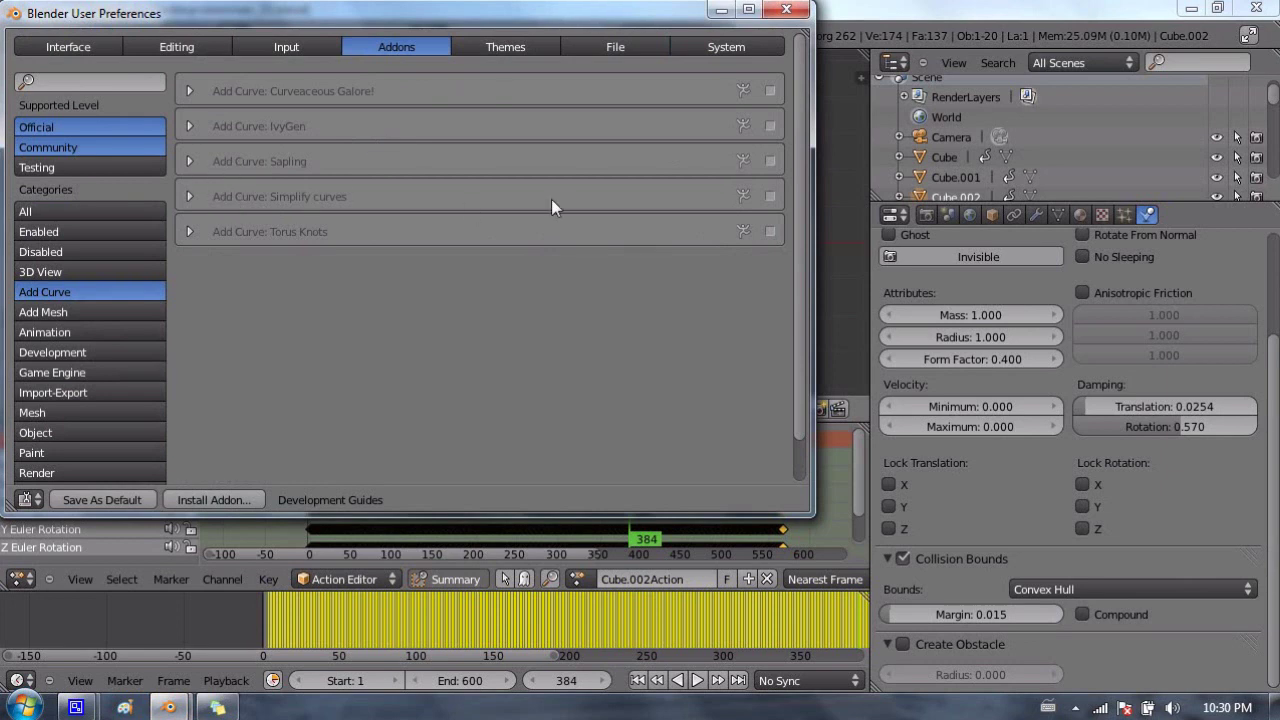
pyautogui.click(772, 196)
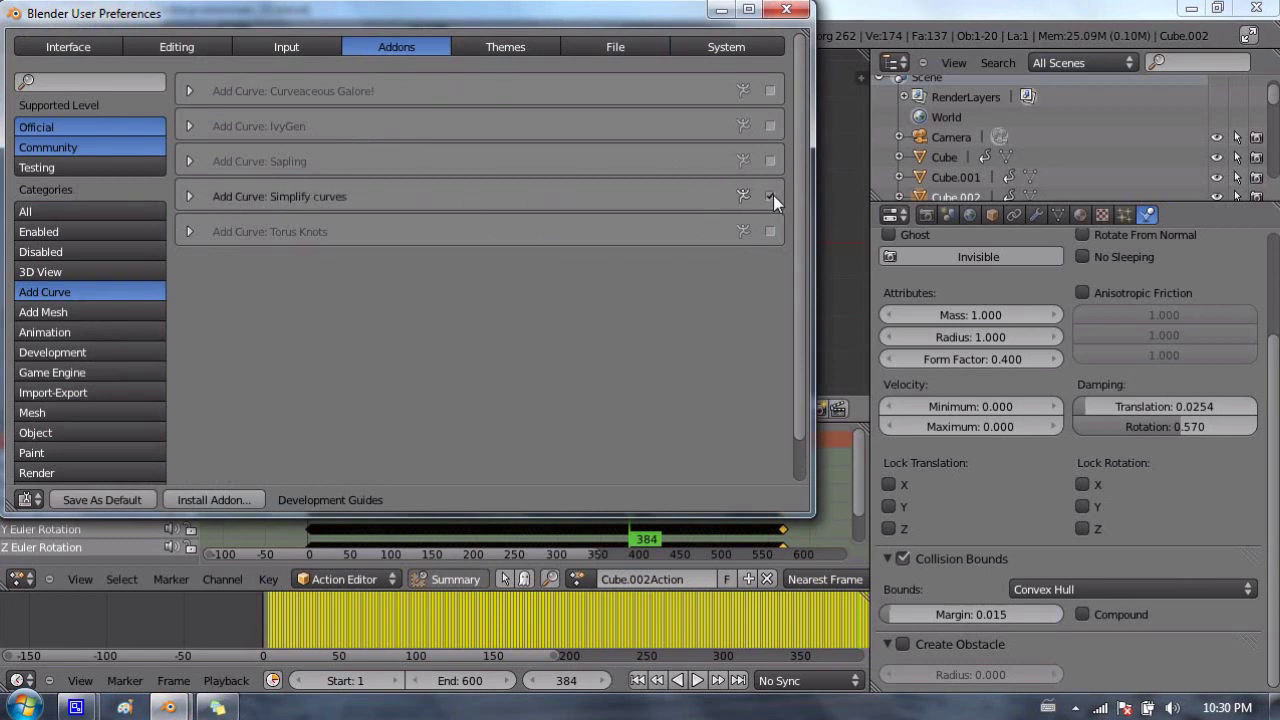
# Read the details of the Simplify curves add-on and close the user preferences.
pyautogui.click(189, 196)
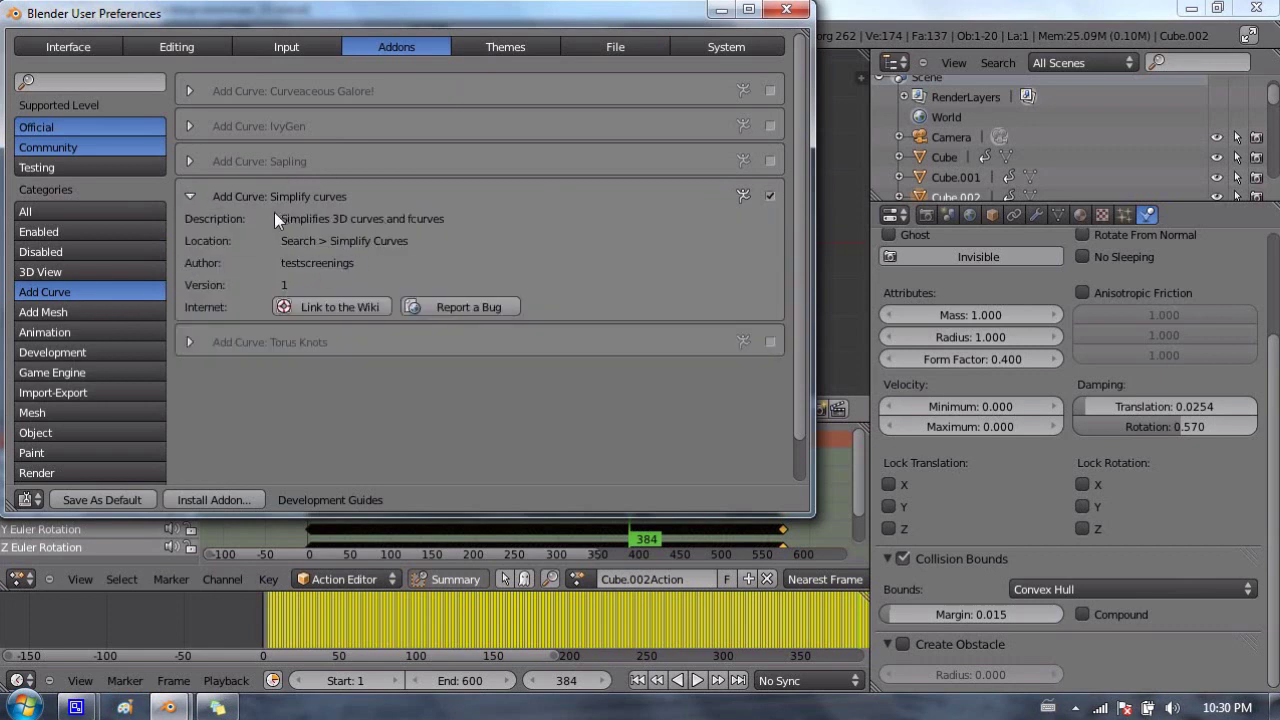
pyautogui.click(192, 197)
pyautogui.click(189, 195)
pyautogui.click(786, 10)
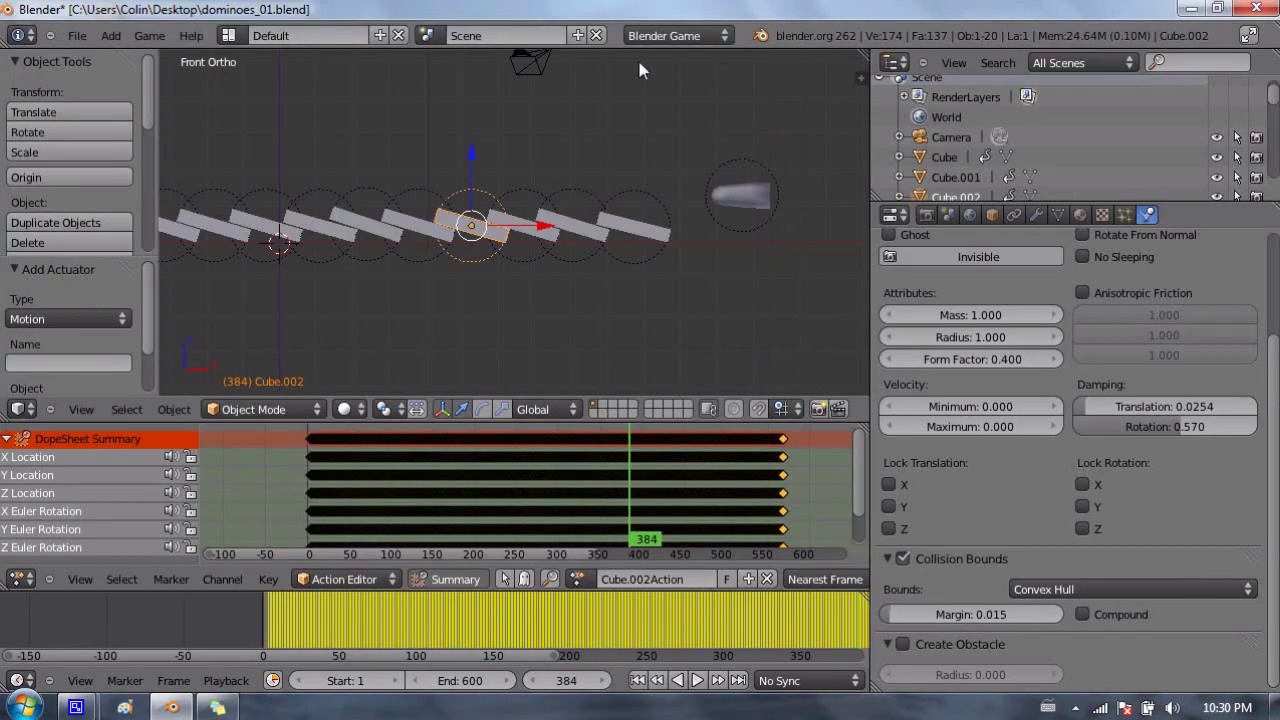
# Run the simplify f-curves operator on the pusher Cube.016 with its whole keyframe range in view.
pyautogui.rightClick(724, 191)
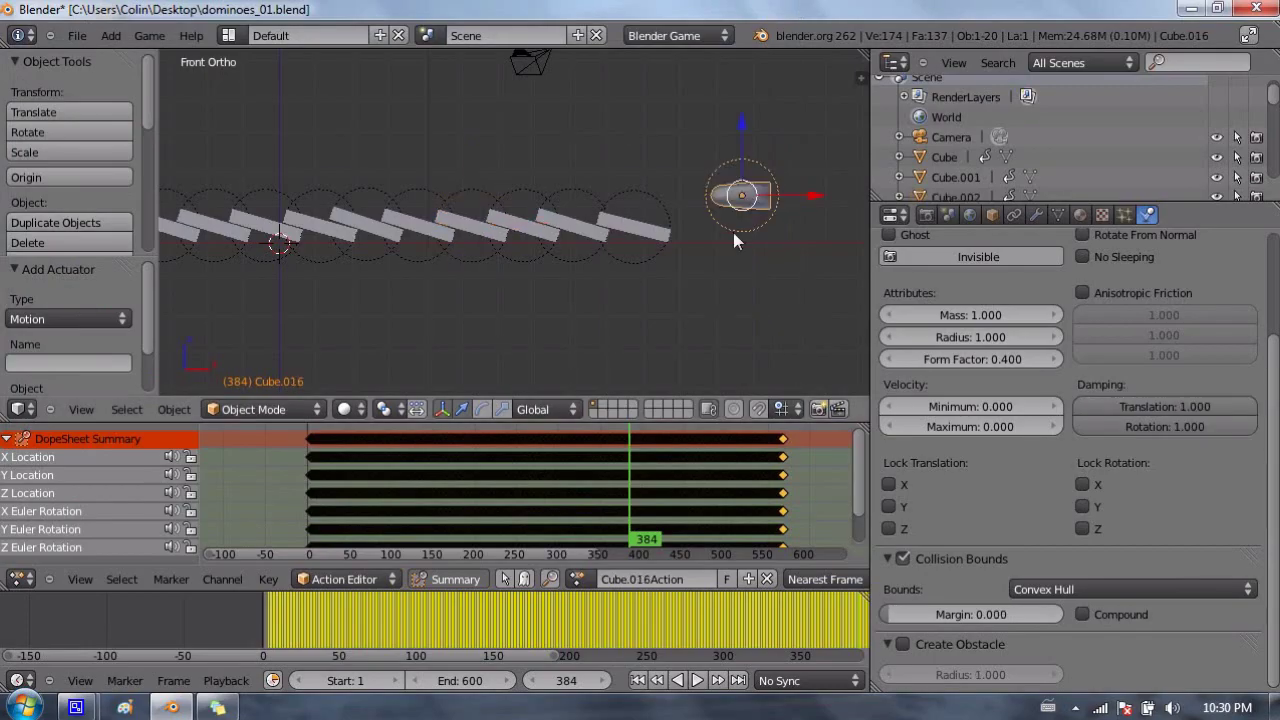
pyautogui.moveTo(559, 602); pyautogui.dragTo(341, 591, button='middle')
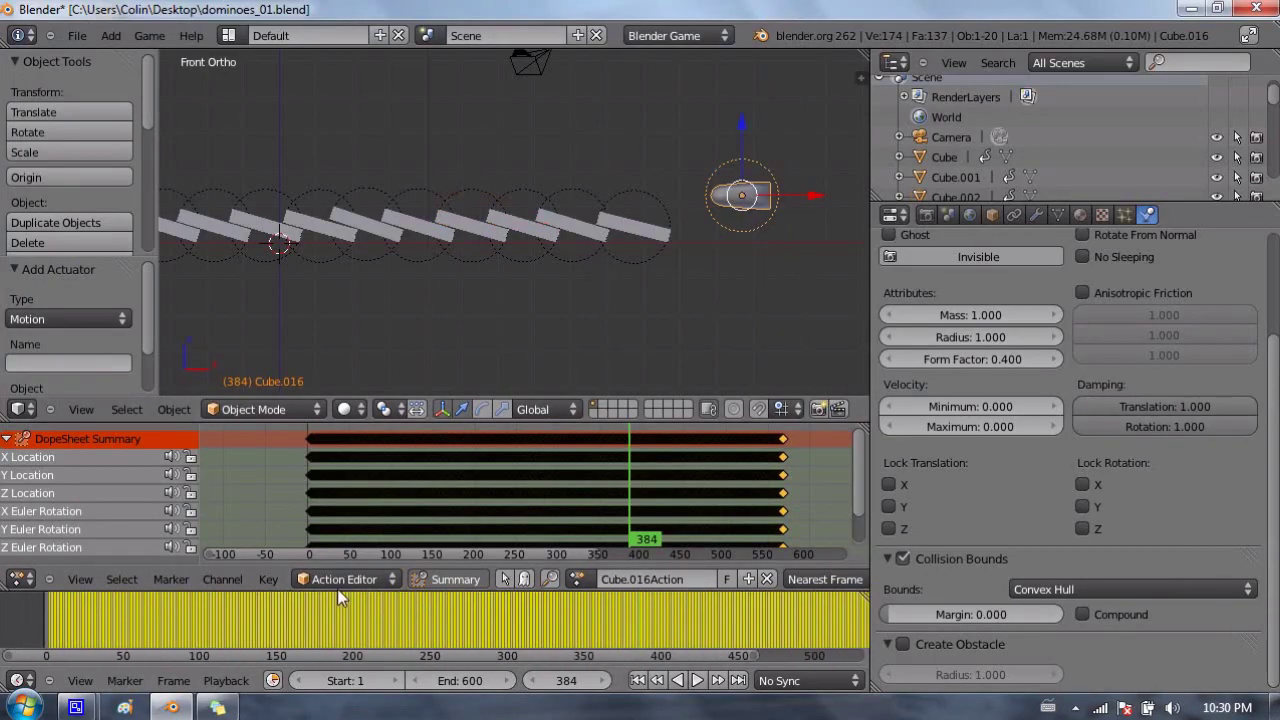
pyautogui.scroll(-1, 374, 588)
pyautogui.scroll(-2, 531, 609)
pyautogui.scroll(-1, 531, 618)
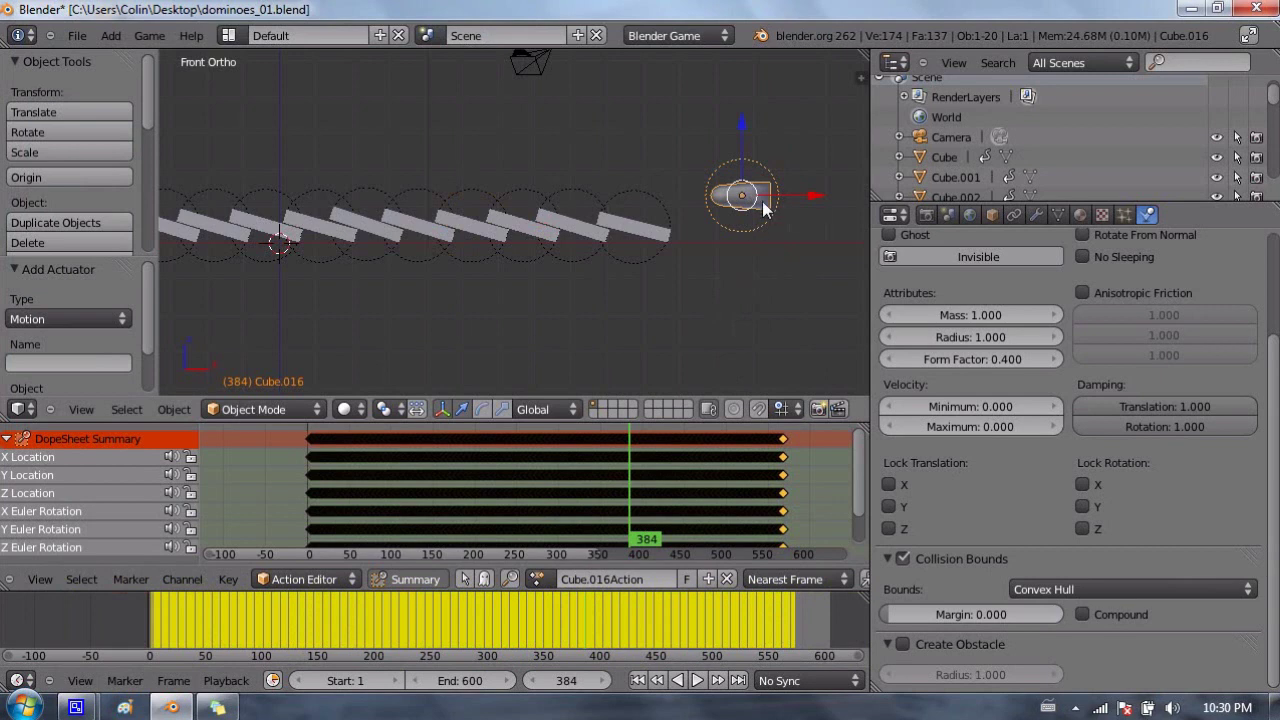
pyautogui.press('space')
pyautogui.press('space')
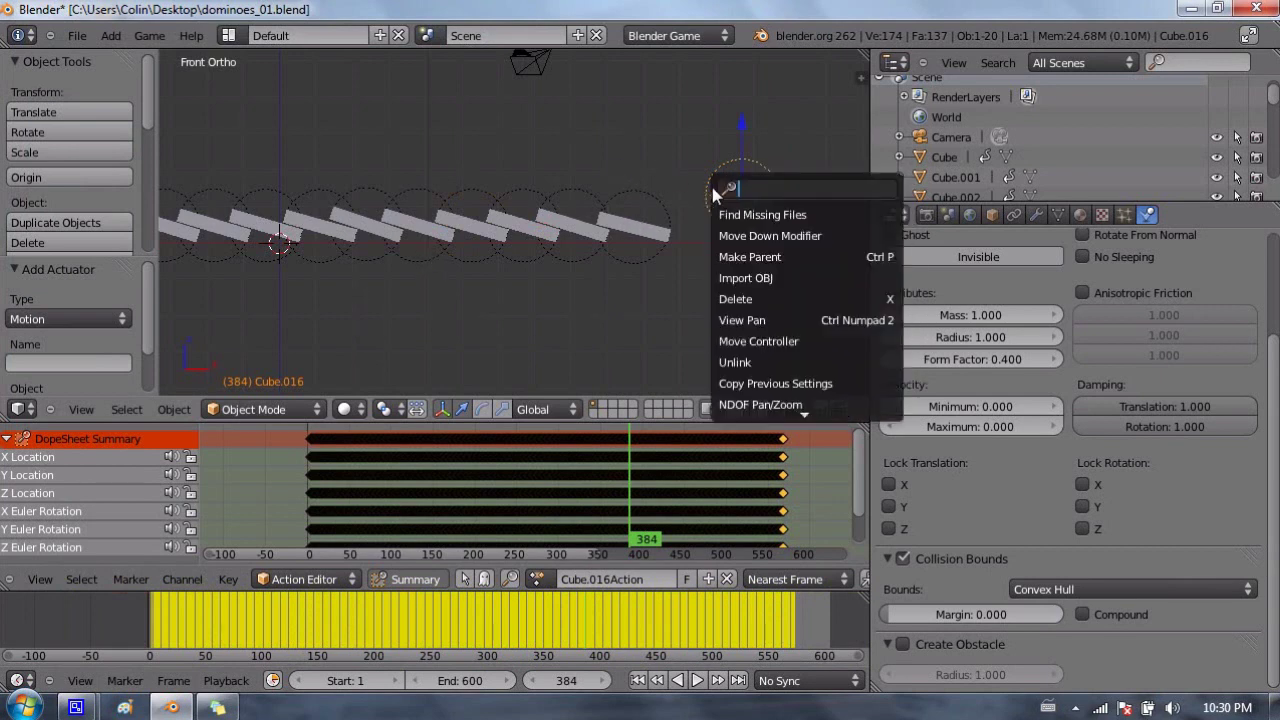
pyautogui.write('simp')
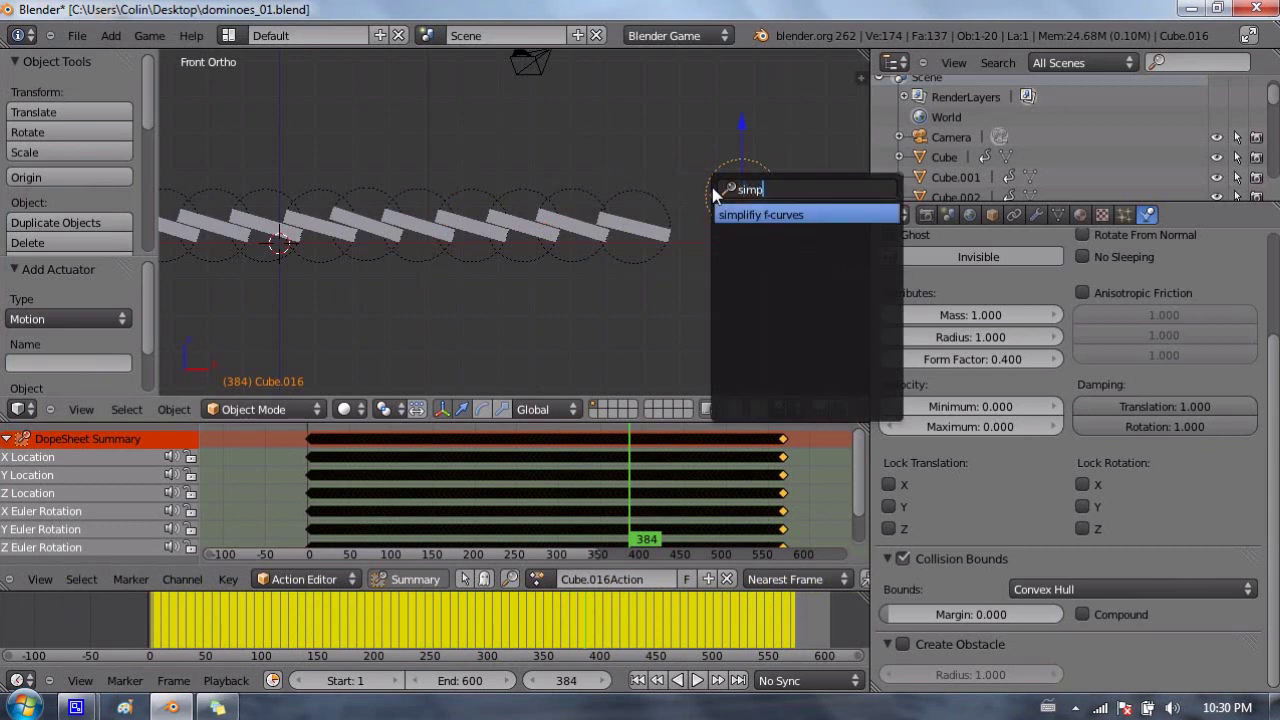
pyautogui.press('Return')
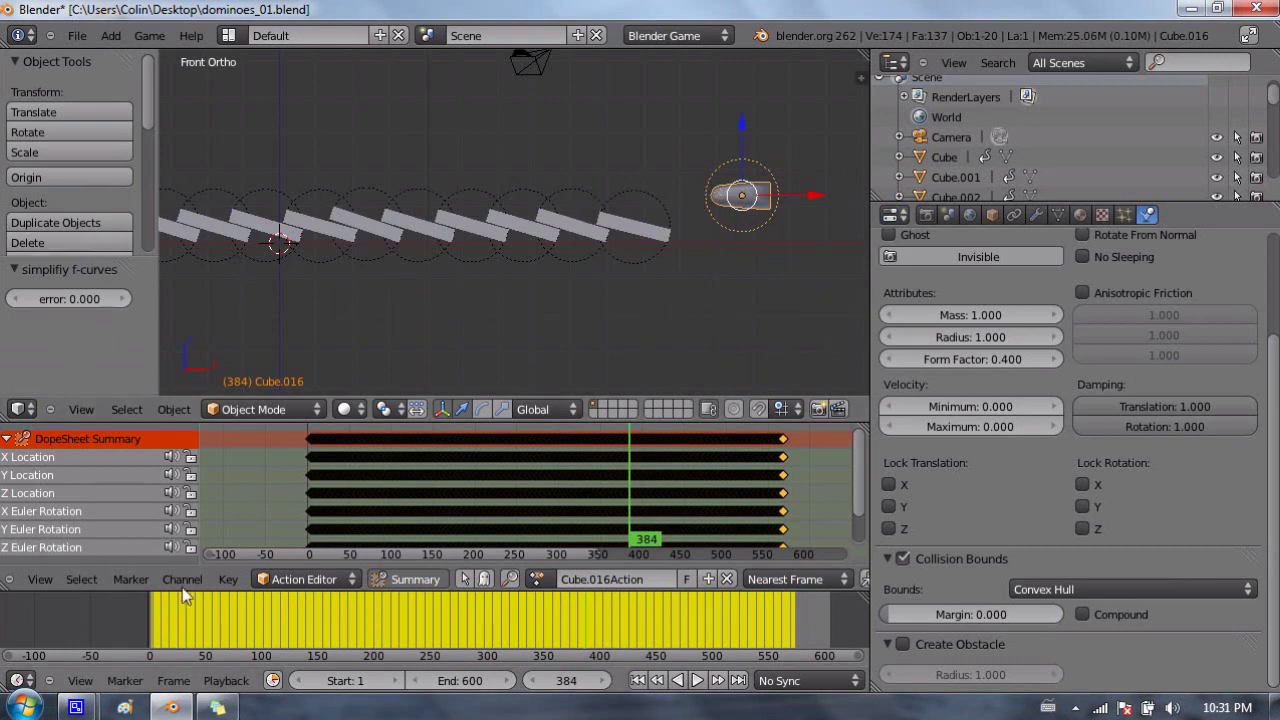
pyautogui.press('a')
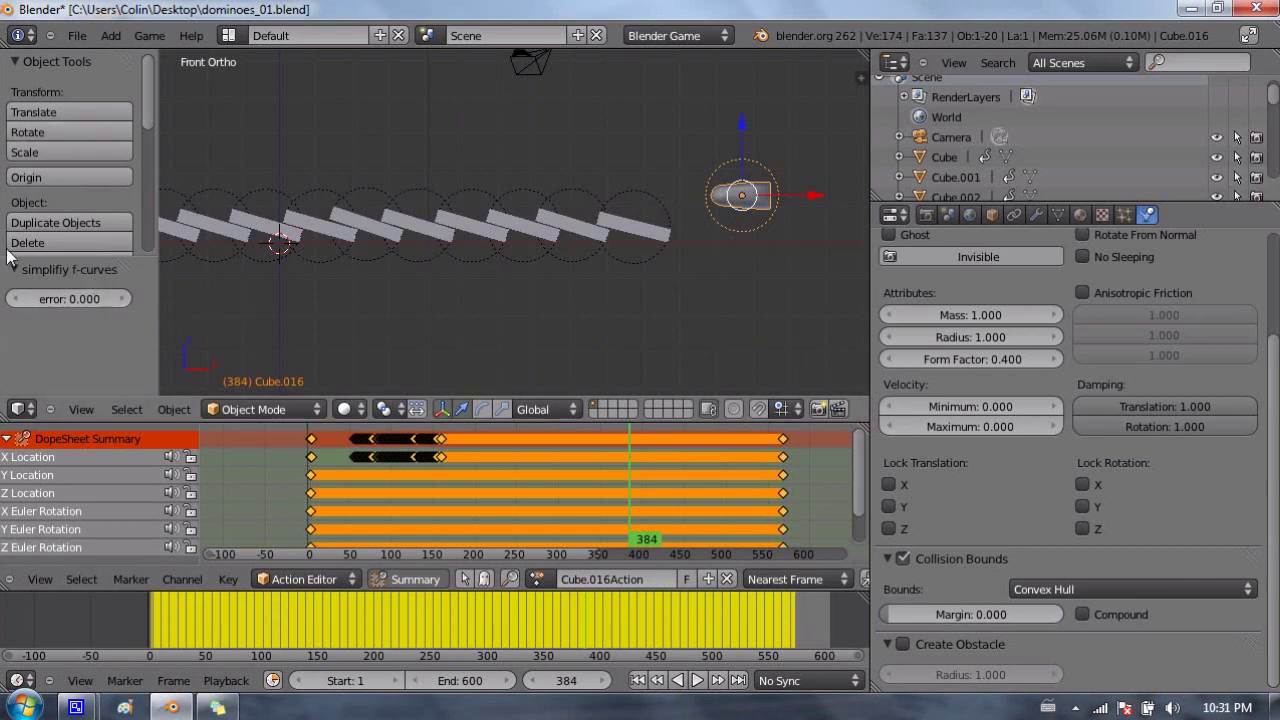
# Raise the simplification error of the pusher's f-curves to 0.060 and scrub through the frames to check its motion.
pyautogui.click(122, 298)
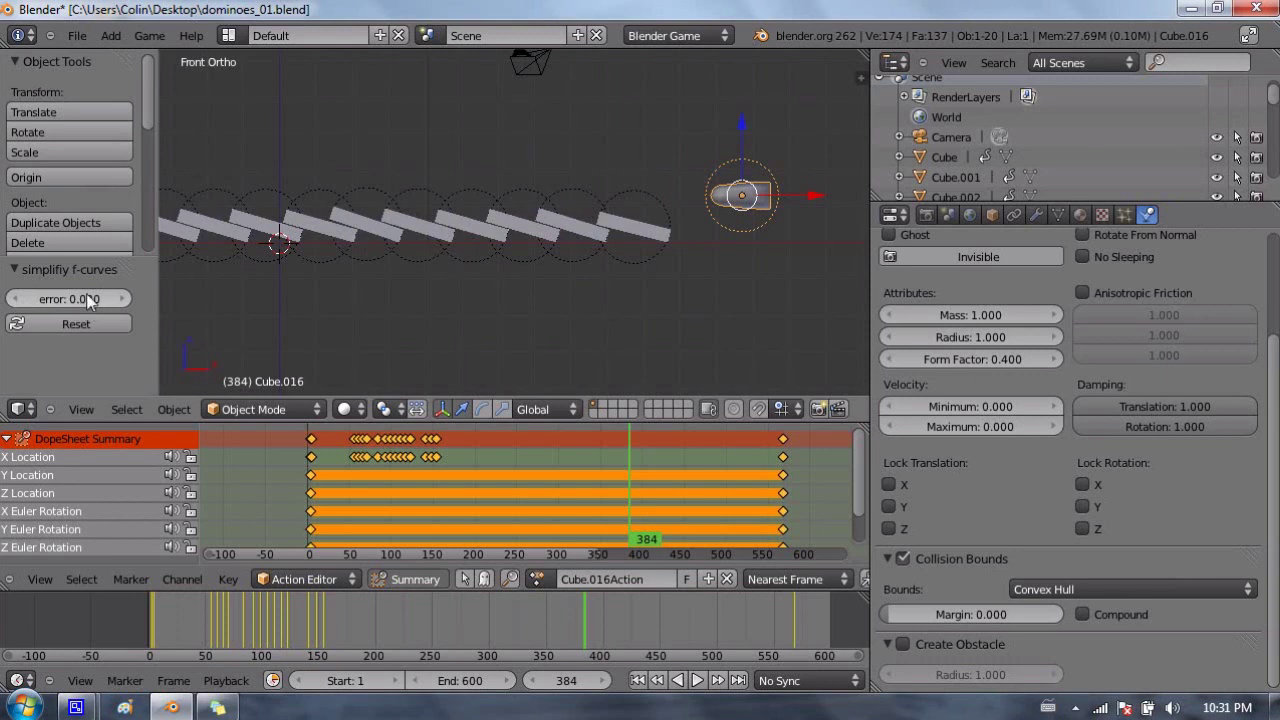
pyautogui.click(122, 298)
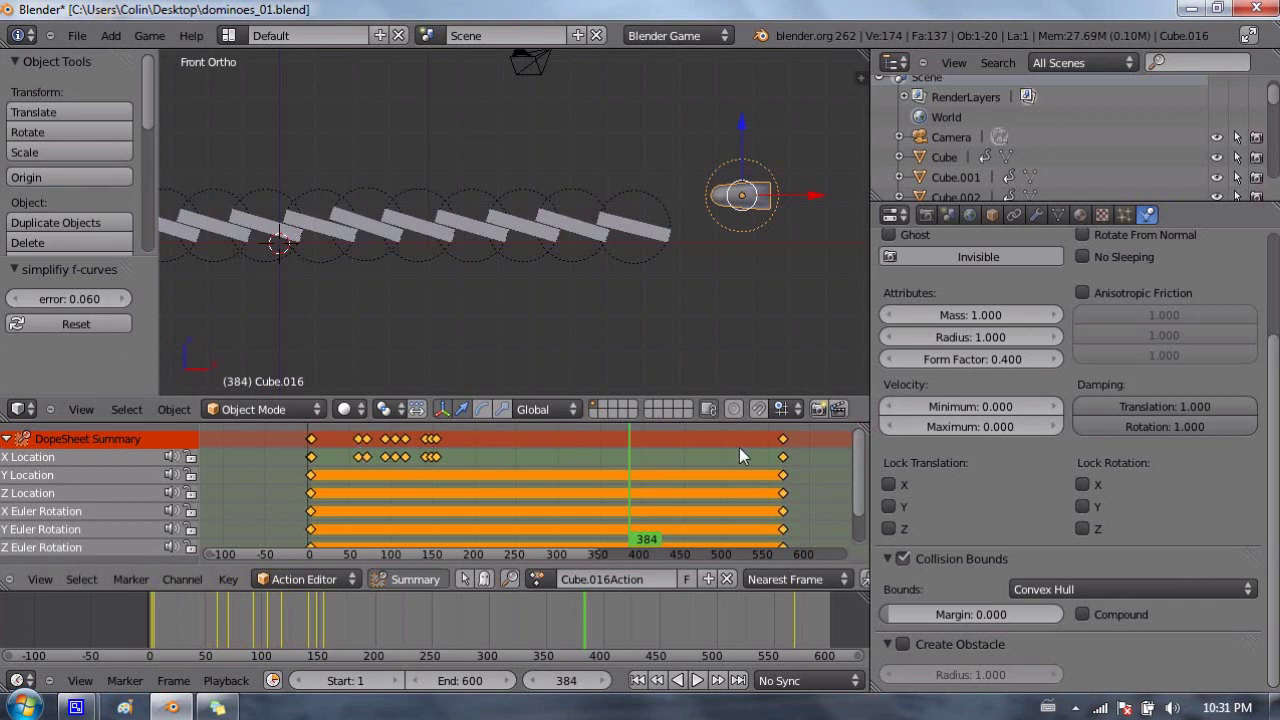
pyautogui.moveTo(477, 440); pyautogui.dragTo(784, 460)
pyautogui.moveTo(438, 450); pyautogui.dragTo(660, 440)
pyautogui.moveTo(558, 431); pyautogui.dragTo(416, 440)
# Compare the pusher's motion at an error of 0.030, then restore the error to 0.060 and scrub to frame 180.
pyautogui.click(15, 300)
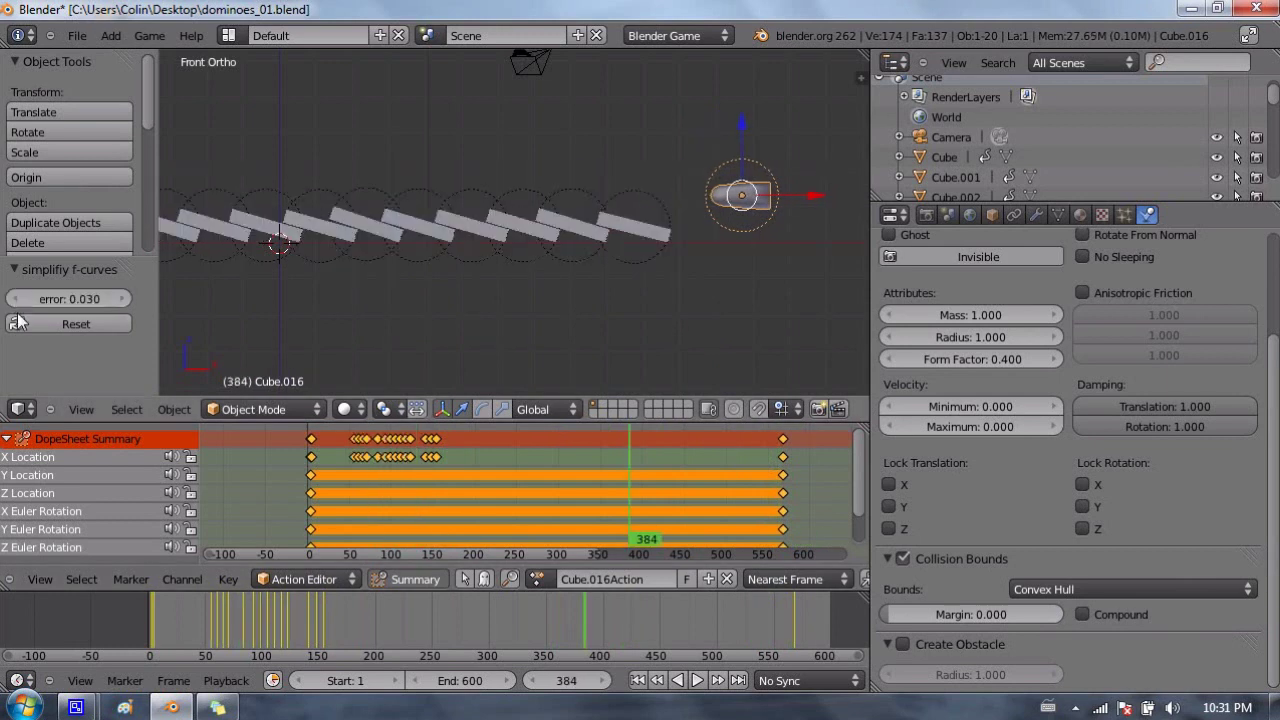
pyautogui.moveTo(519, 445); pyautogui.dragTo(398, 440)
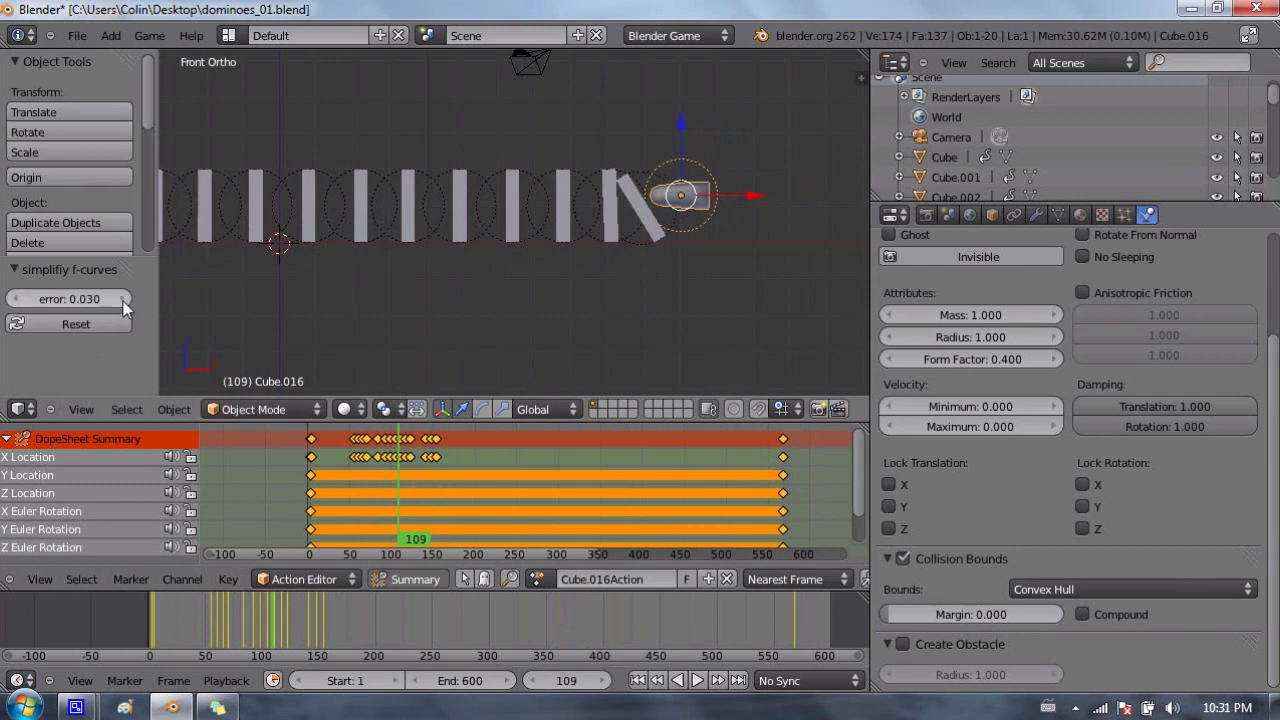
pyautogui.click(122, 299)
pyautogui.moveTo(494, 425); pyautogui.dragTo(520, 424)
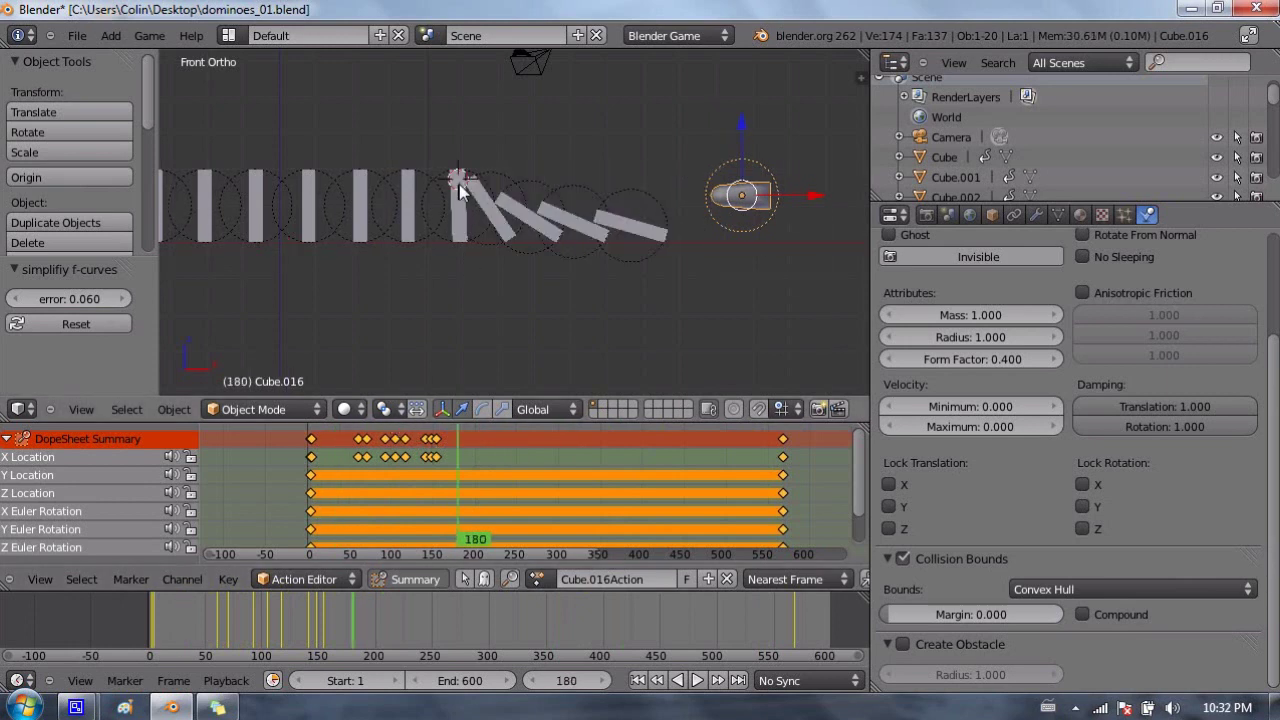
# Simplify the f-curves of the first fallen domino, Cube, with the error reset and set to 0.030.
pyautogui.rightClick(459, 192)
pyautogui.rightClick(620, 245)
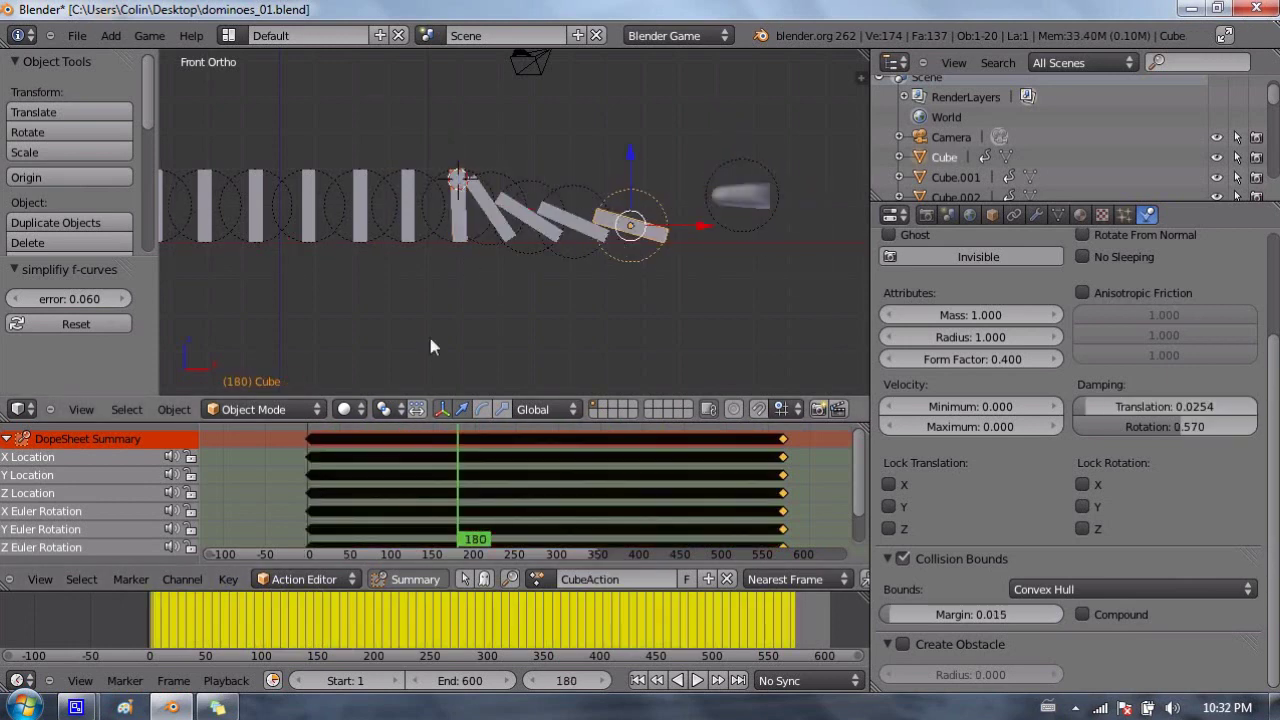
pyautogui.scroll(-3, 346, 246)
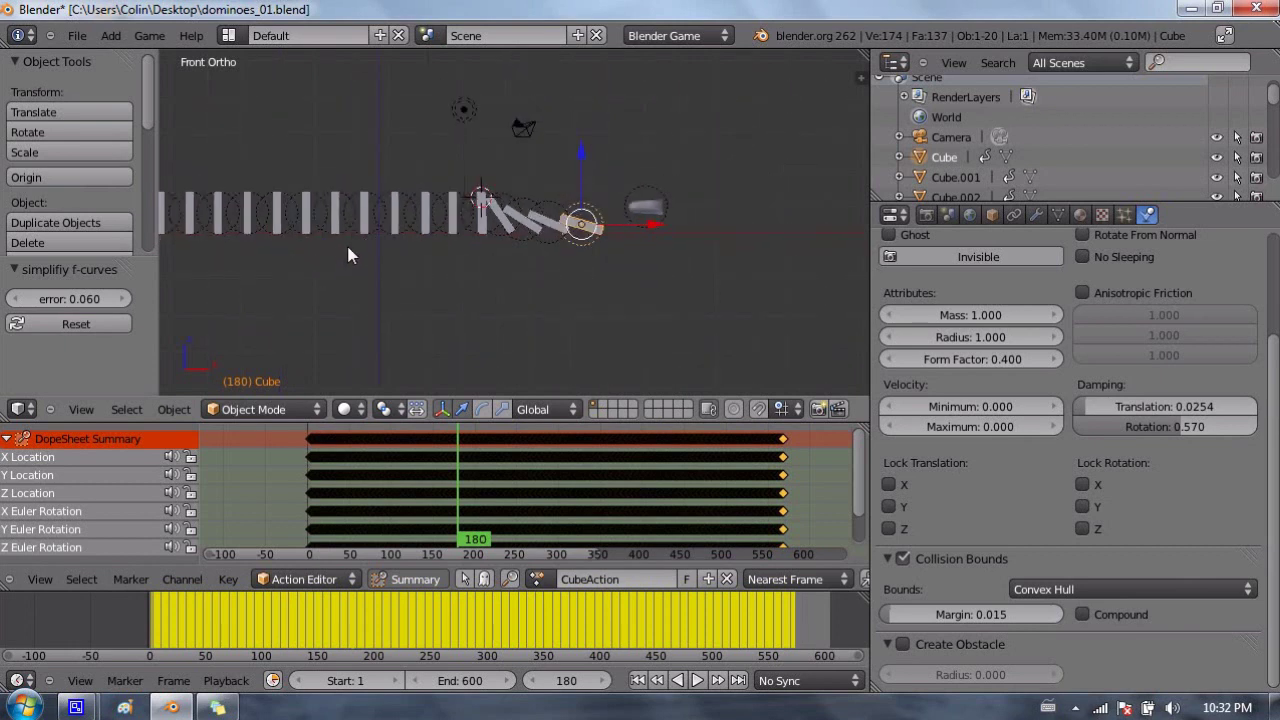
pyautogui.keyDown('shift'); pyautogui.moveTo(363, 206); pyautogui.dragTo(480, 200, button='middle'); pyautogui.keyUp('shift')
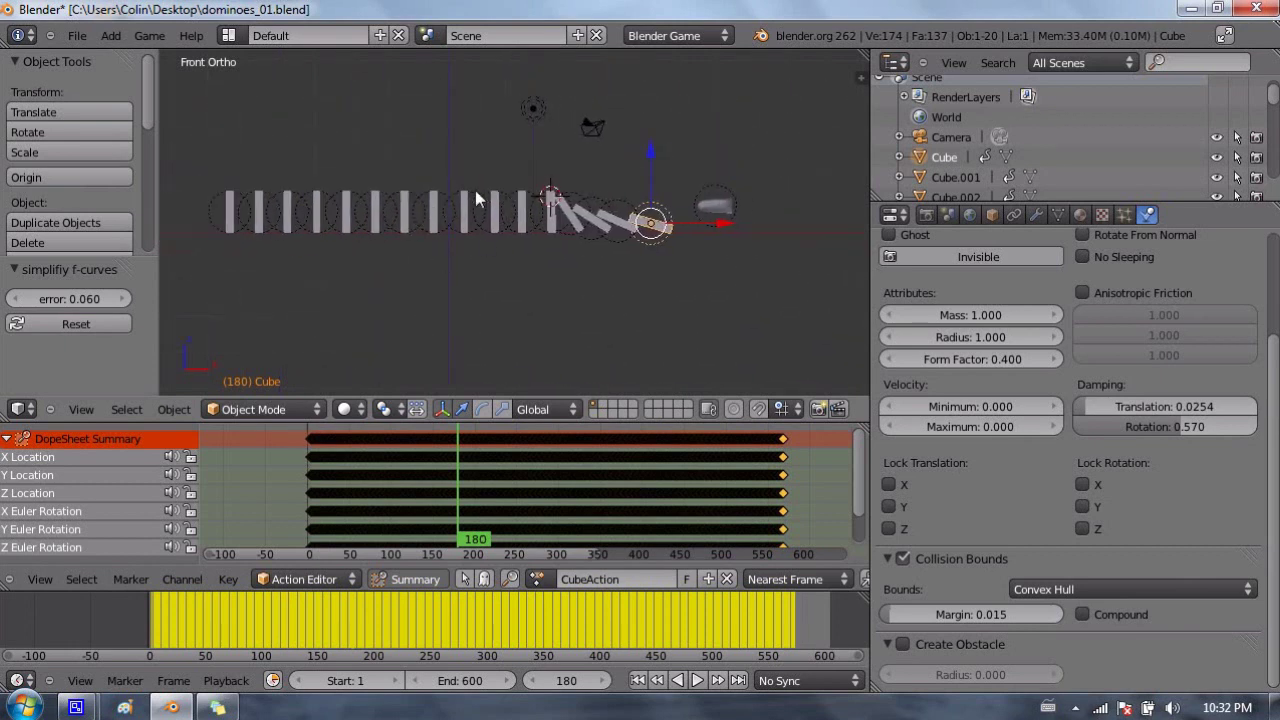
pyautogui.press('space')
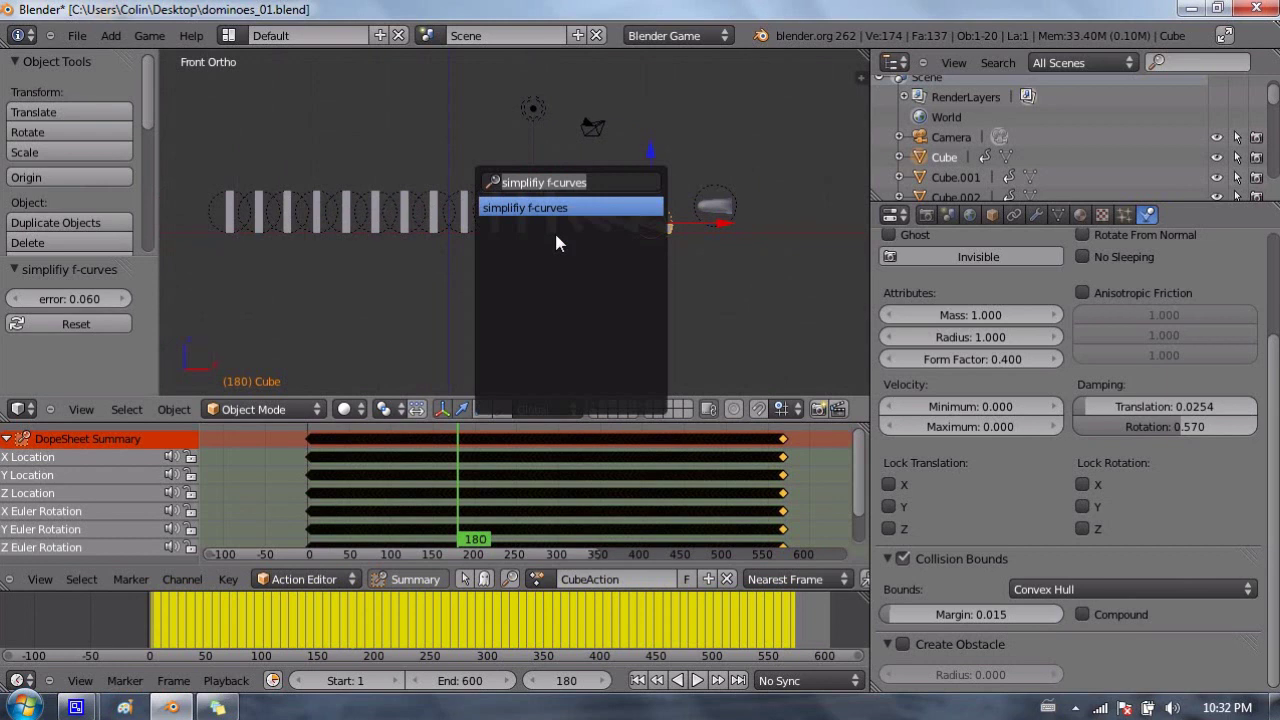
pyautogui.press('Return')
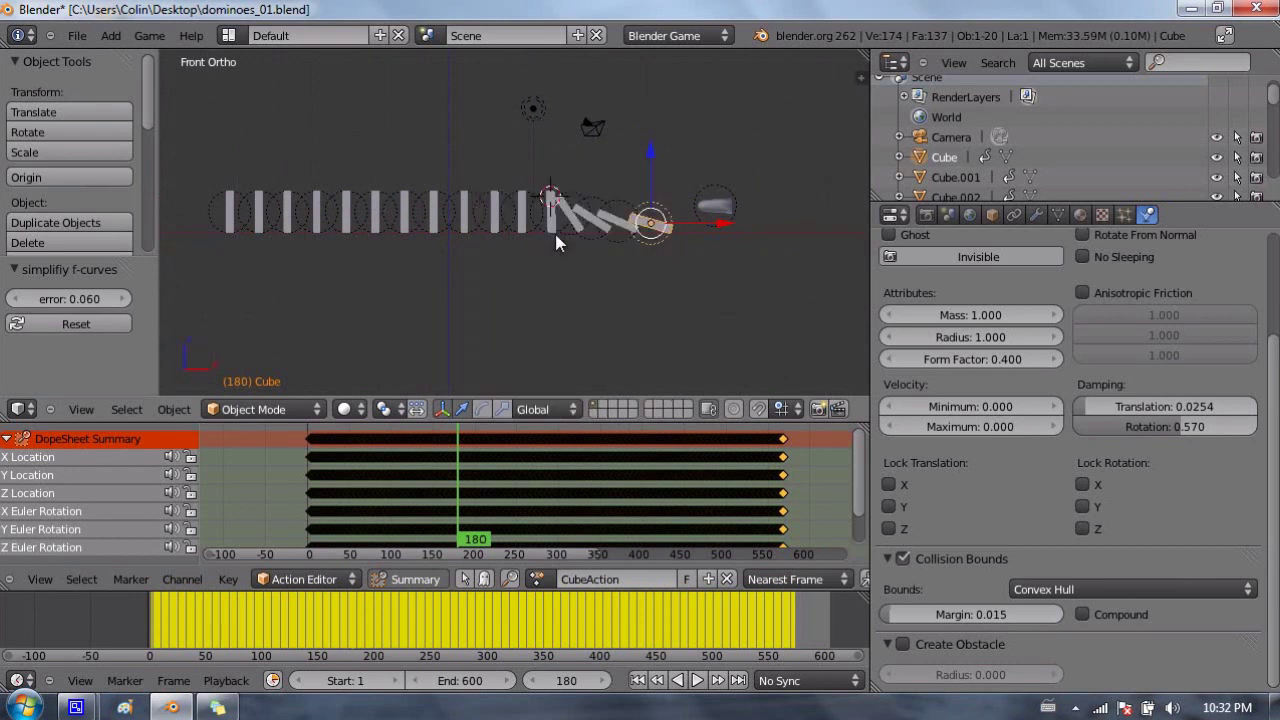
pyautogui.click(44, 322)
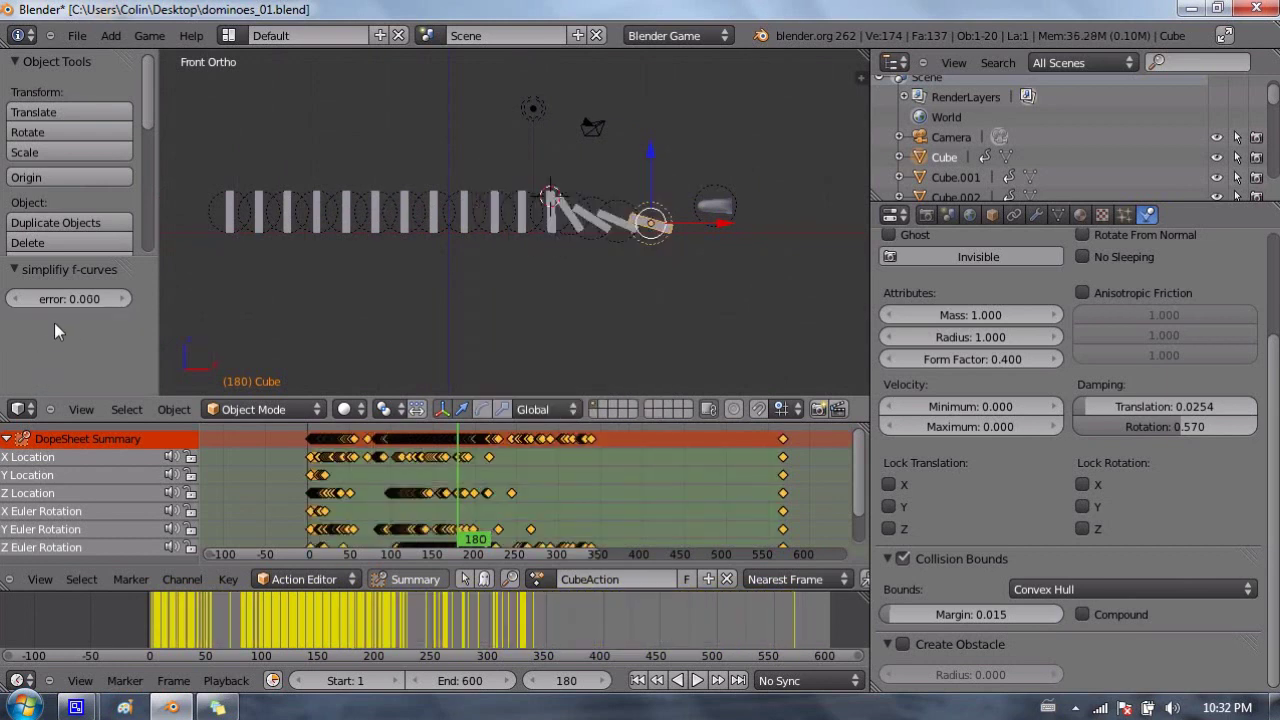
pyautogui.click(122, 300)
# Simplify the f-curves of the second domino, Cube.001, with an error of 0.030.
pyautogui.scroll(3, 506, 298)
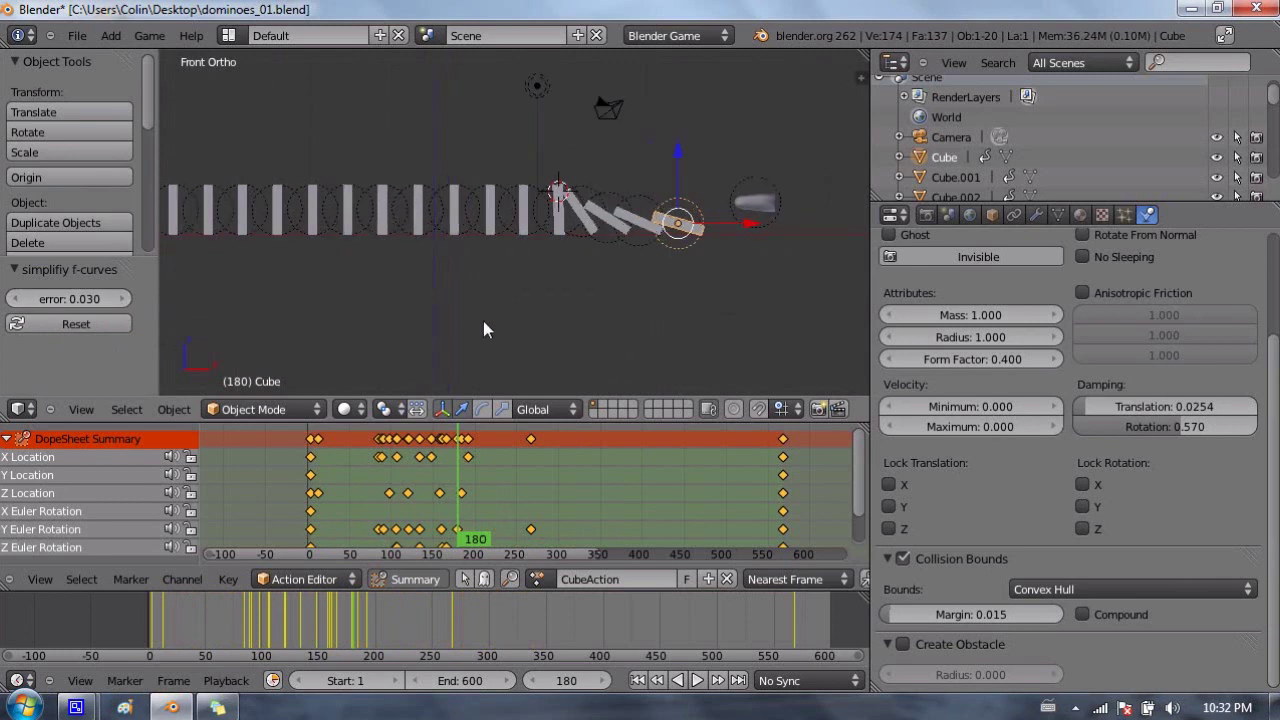
pyautogui.rightClick(673, 214)
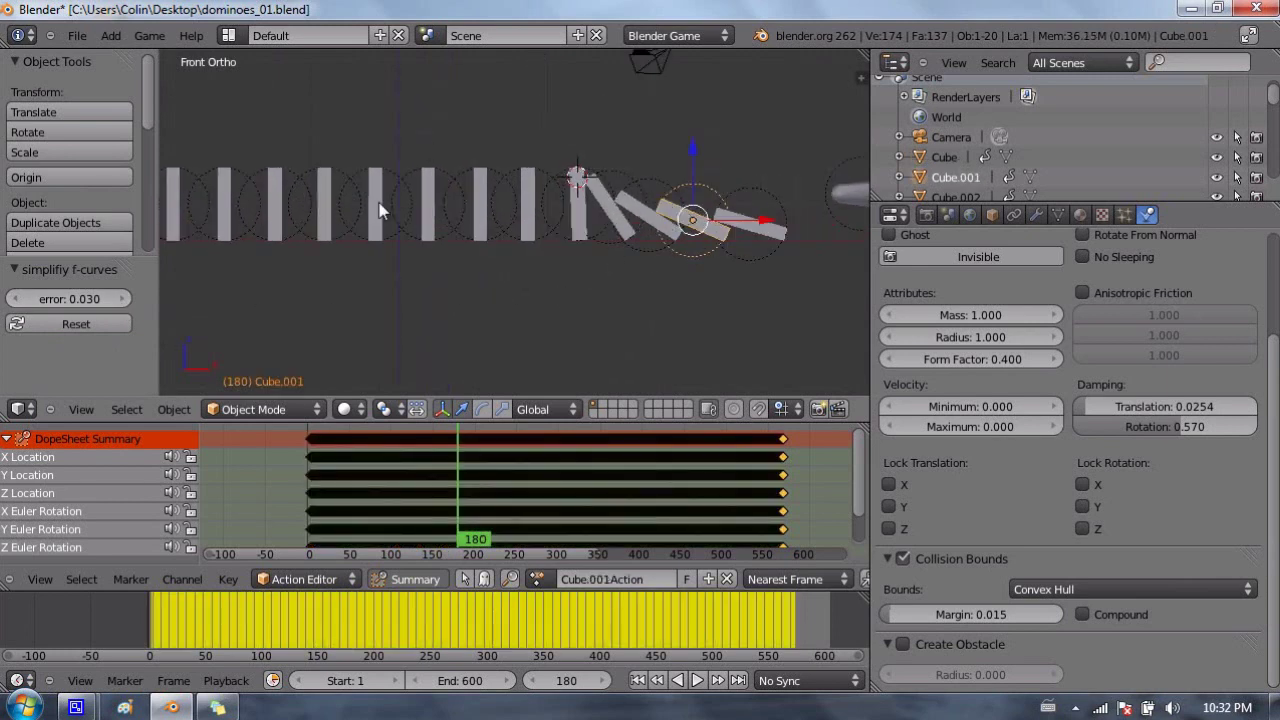
pyautogui.press('space')
pyautogui.press('Return')
pyautogui.click(121, 318)
pyautogui.click(124, 298)
# Select individual dominoes along the row, ending with Cube.015, to review their simplified keyframes.
pyautogui.rightClick(656, 204)
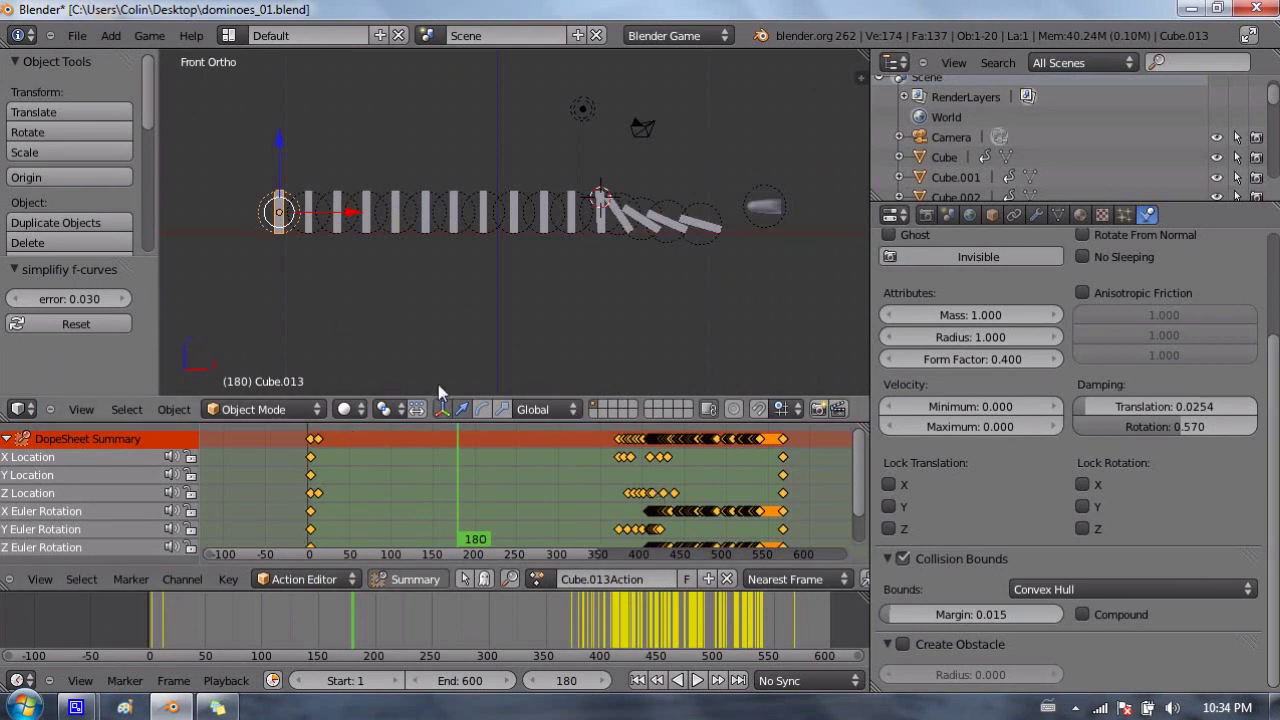
pyautogui.rightClick(397, 214)
pyautogui.rightClick(360, 220)
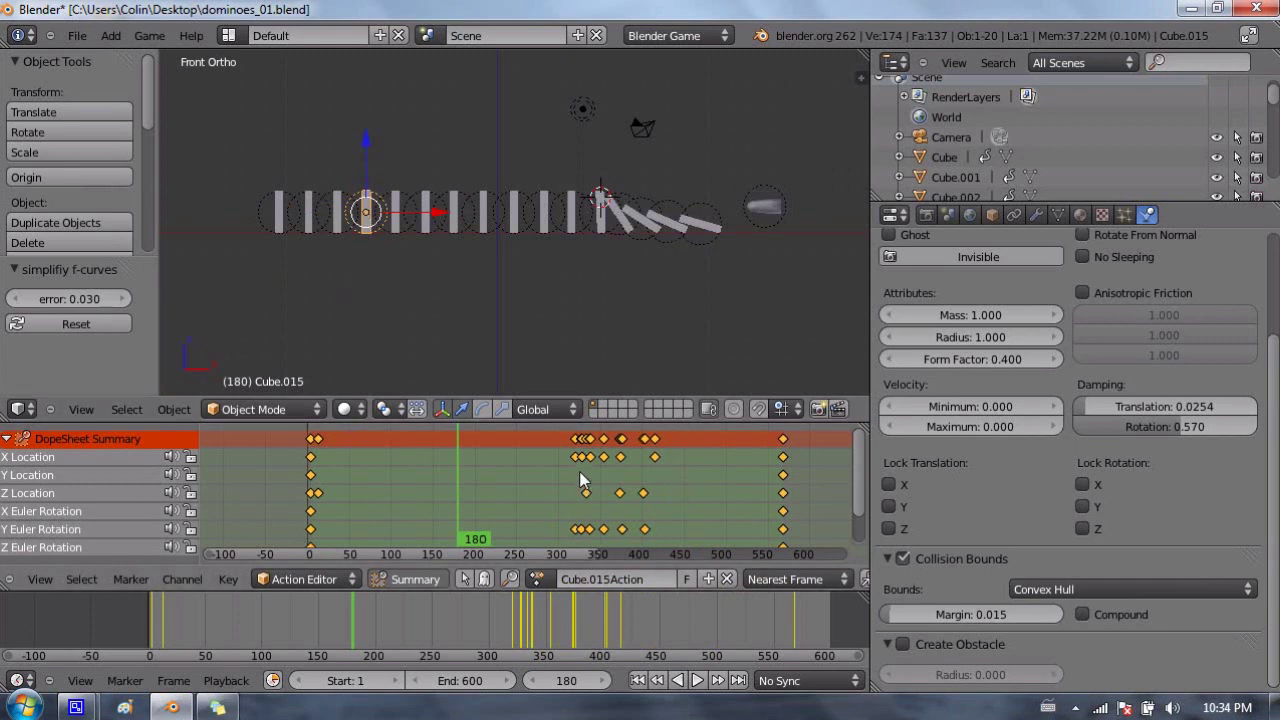
# Scrub to frame 470 to check the fallen row, then return to frame 0 and play back the simplified animation.
pyautogui.moveTo(470, 463); pyautogui.dragTo(701, 466)
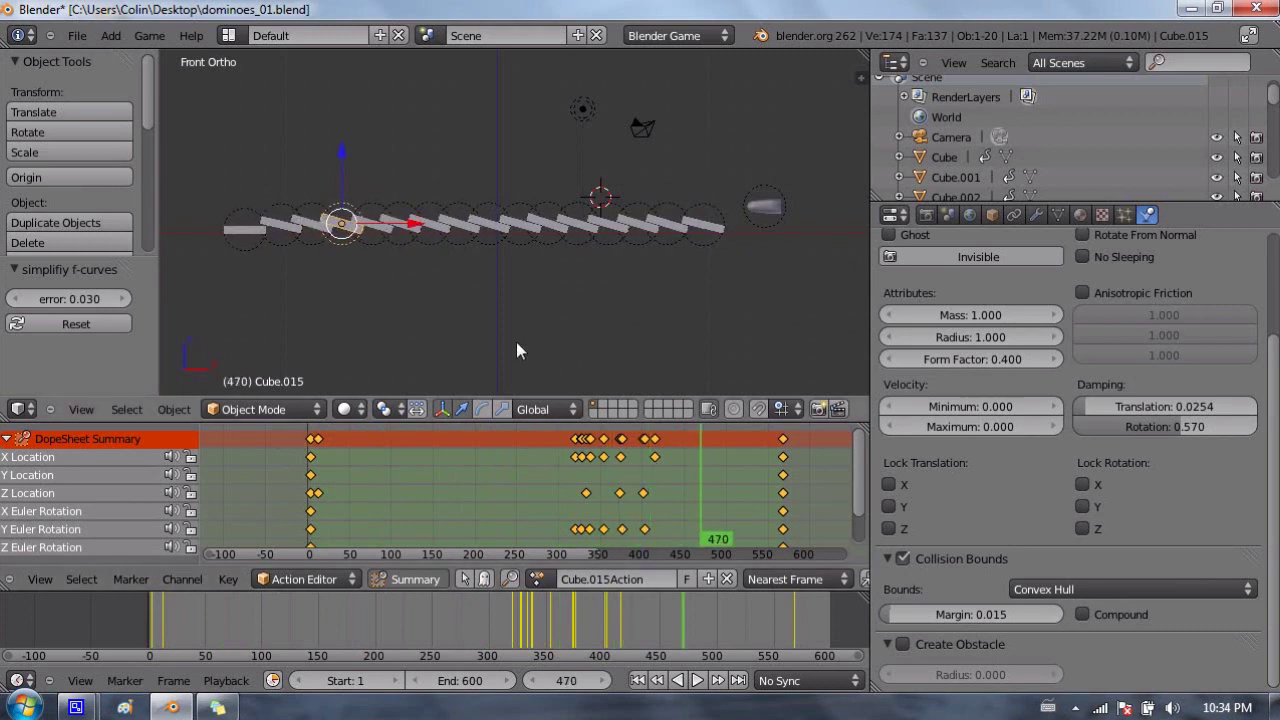
pyautogui.moveTo(338, 468); pyautogui.dragTo(270, 463)
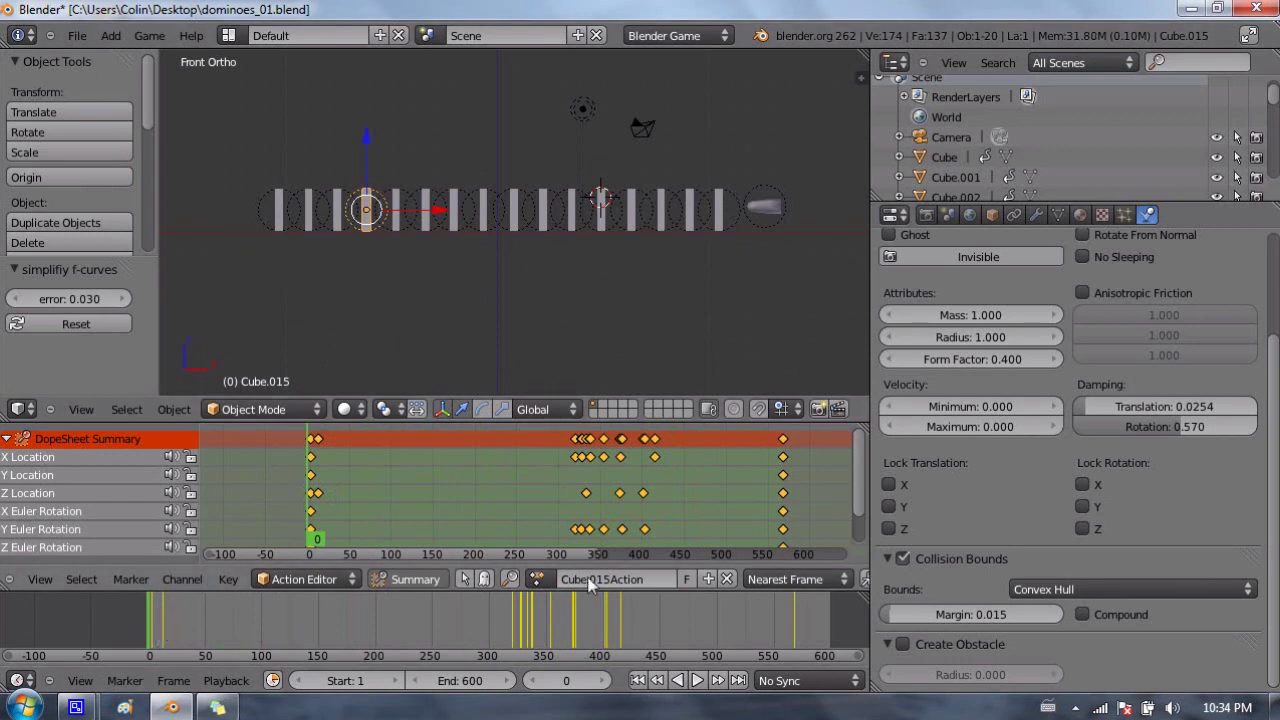
pyautogui.click(698, 682)
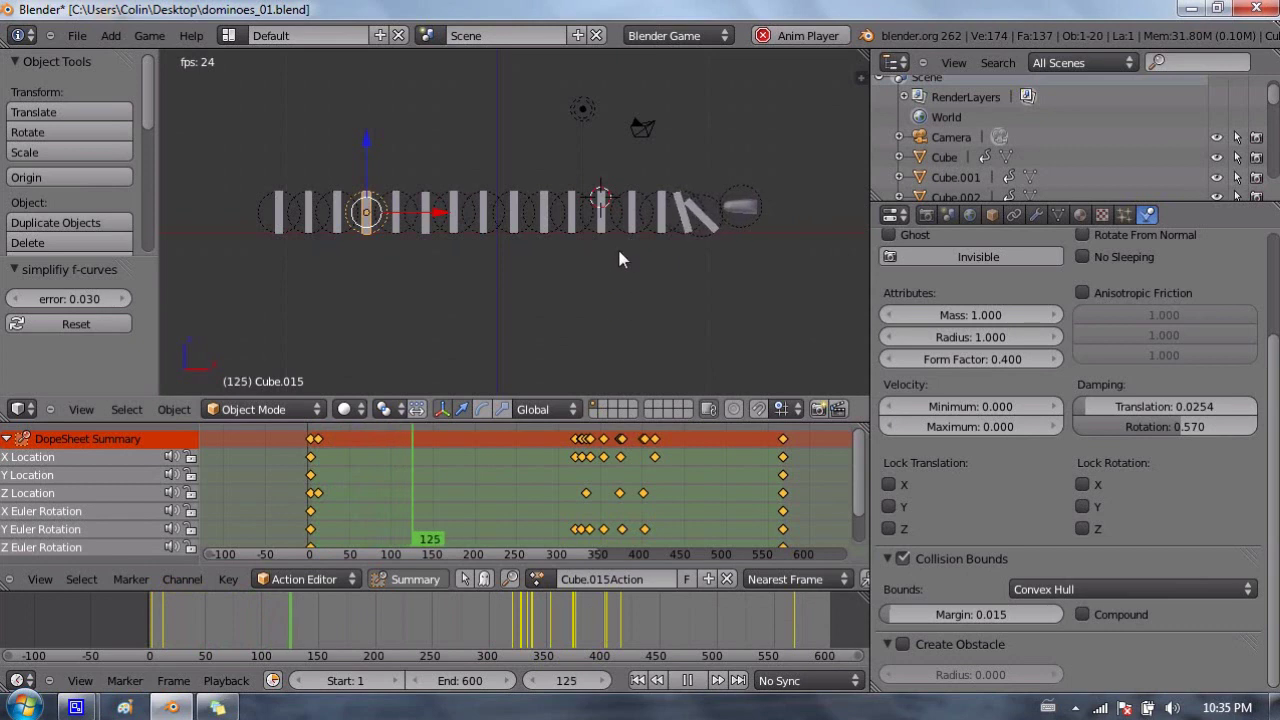
# Stop the playback, switch the Action Editor to DopeSheet mode, and enlarge that editor to show the keyframes of every animated object.
pyautogui.press('Escape')
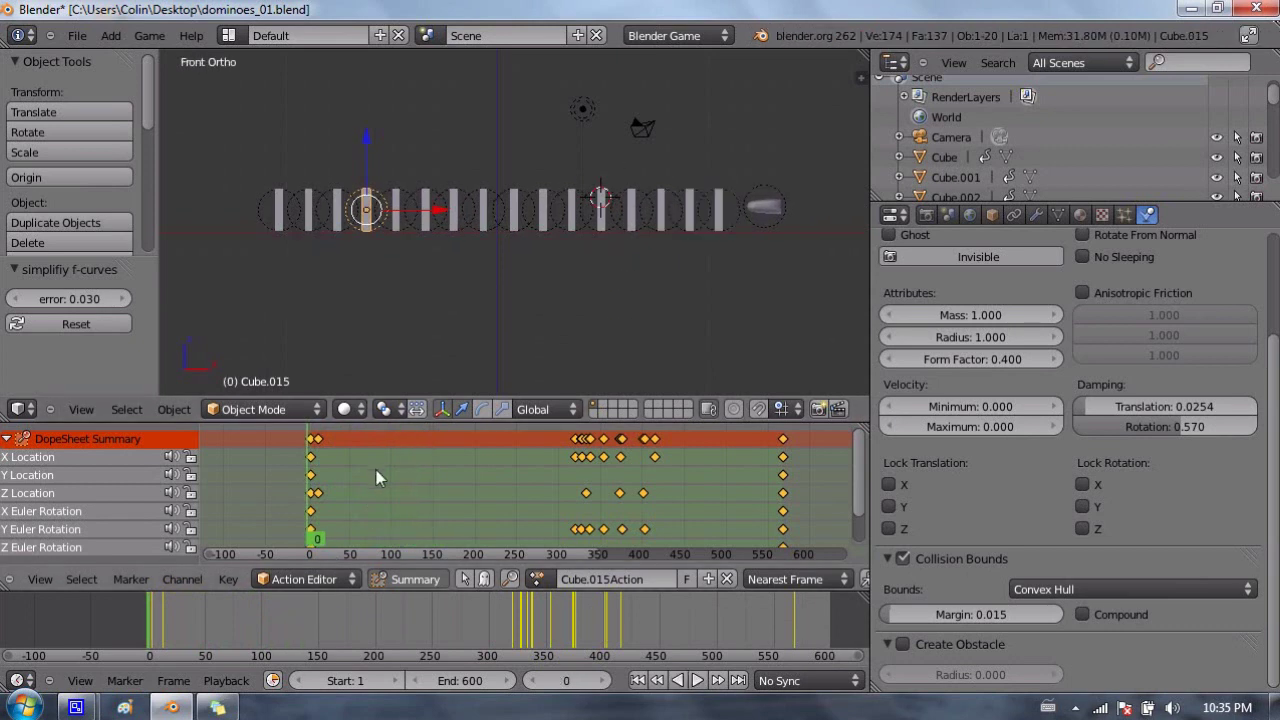
pyautogui.click(311, 579)
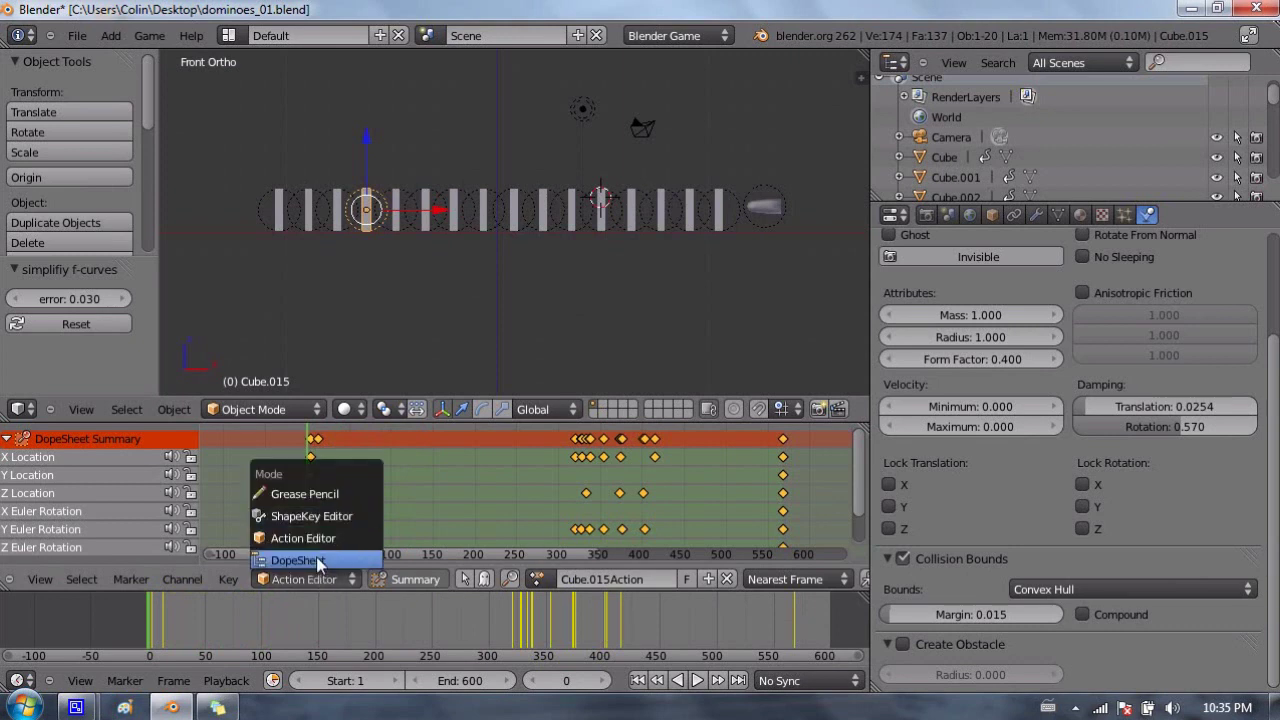
pyautogui.click(316, 560)
pyautogui.click(340, 583)
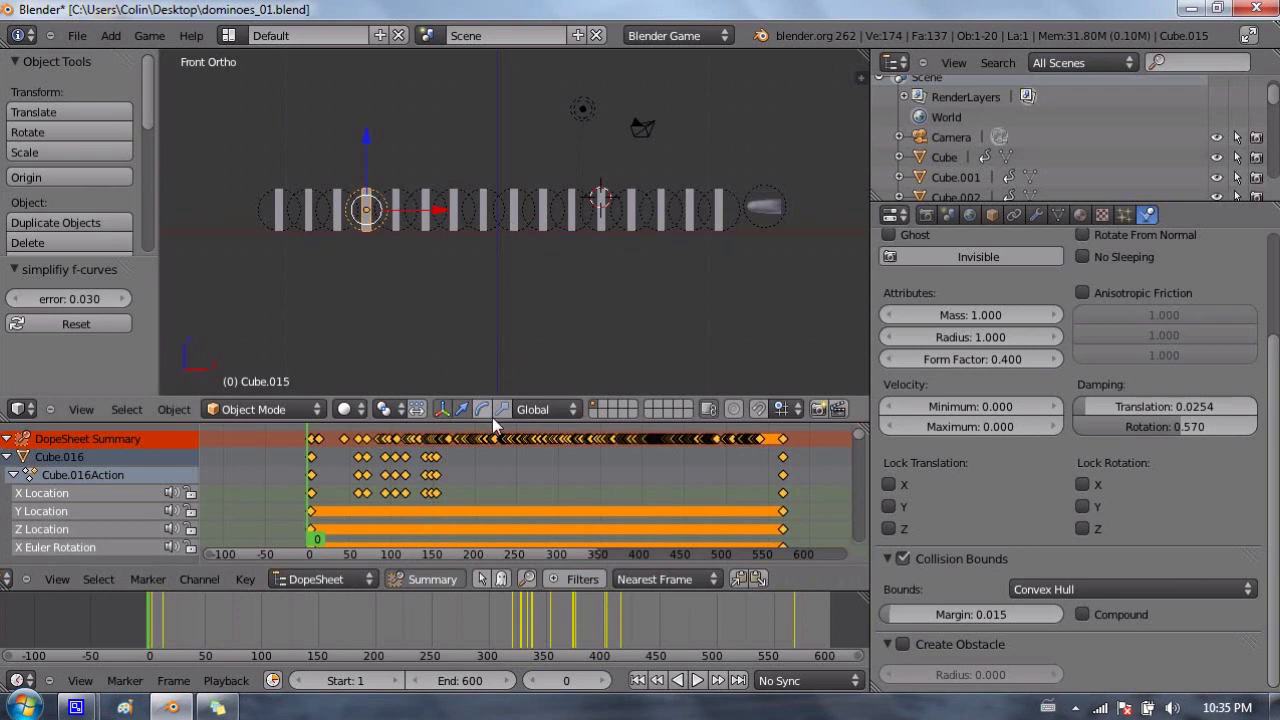
pyautogui.moveTo(493, 422); pyautogui.dragTo(539, 162)
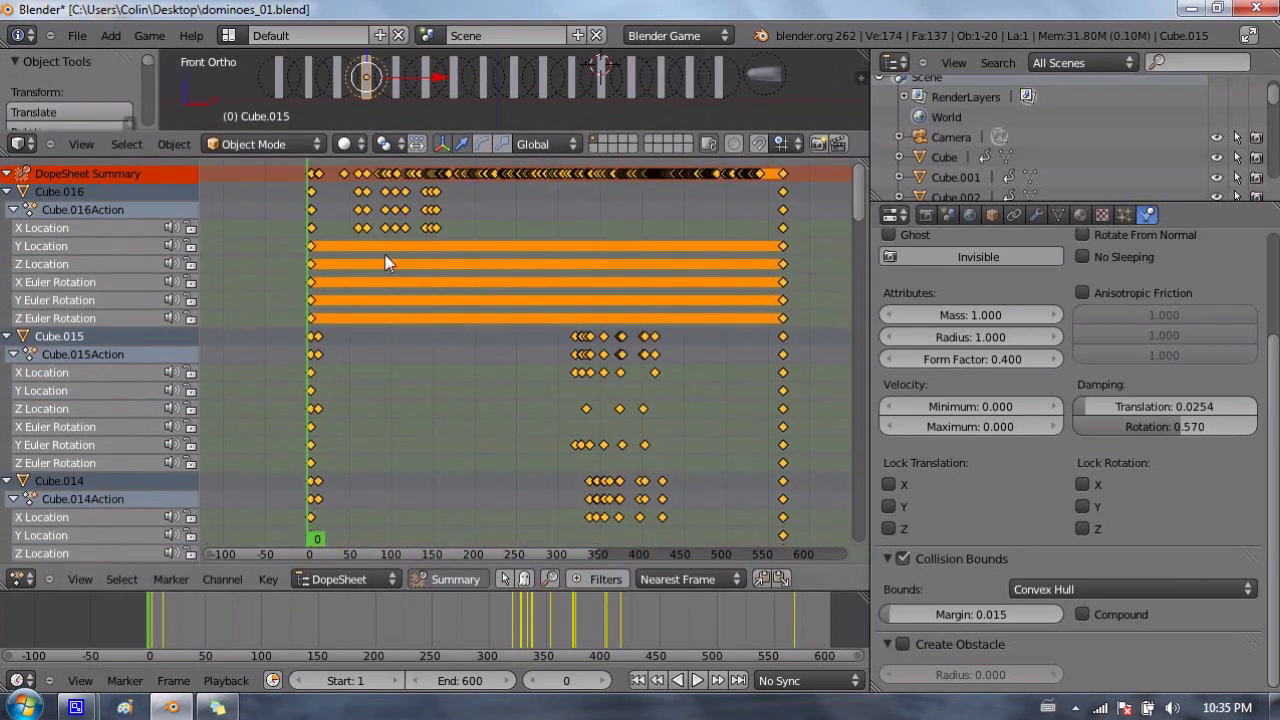
pyautogui.scroll(-3, 446, 287)
pyautogui.moveTo(856, 198)
pyautogui.mouseDown()
pyautogui.moveTo(869, 561)
pyautogui.moveTo(862, 176)
pyautogui.mouseUp()
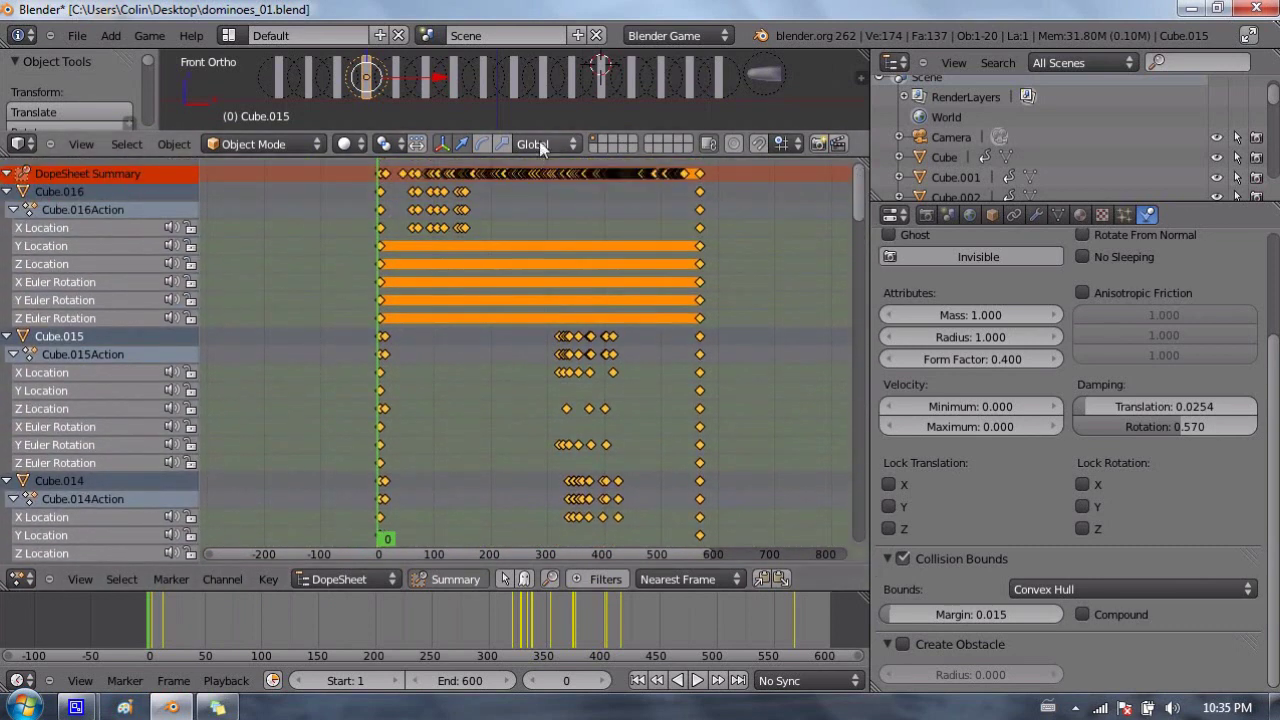
# Limit the dope sheet to selected objects and inspect the keyframes of the dominoes at the row's far end, from Cube.013 to Cube.015.
pyautogui.rightClick(285, 82)
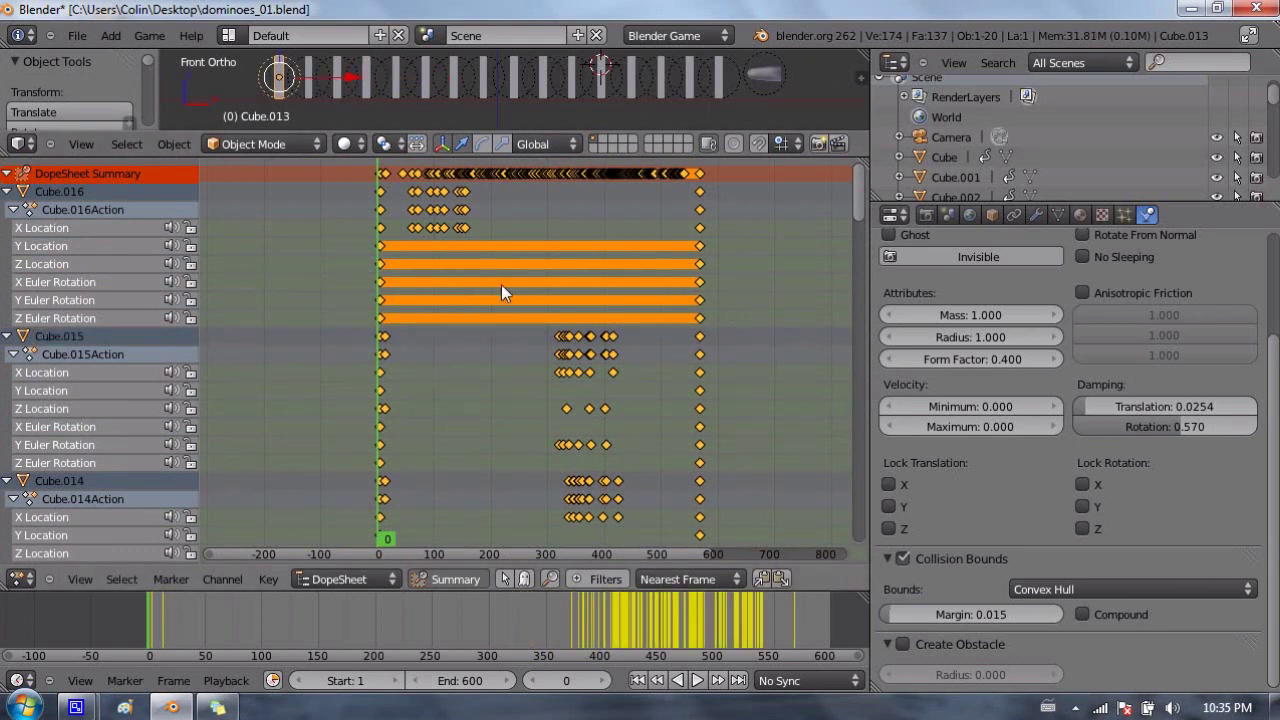
pyautogui.click(505, 580)
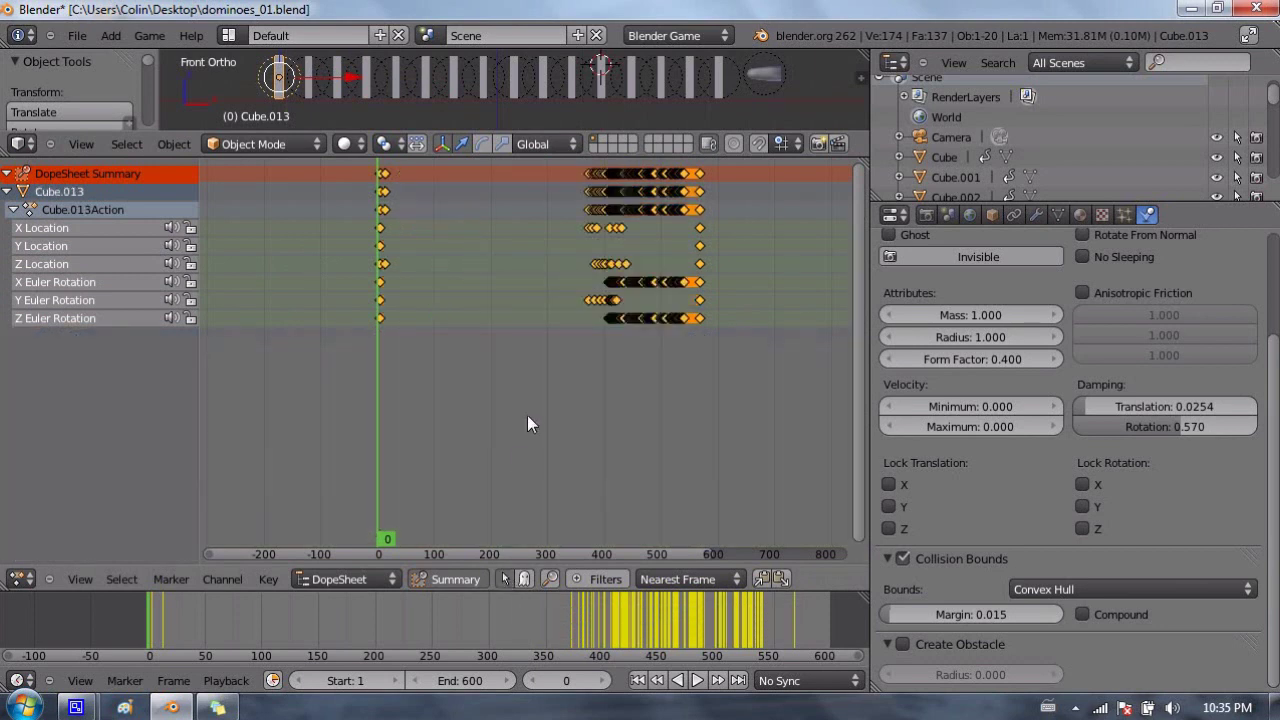
pyautogui.moveTo(518, 252); pyautogui.dragTo(519, 375, button='middle')
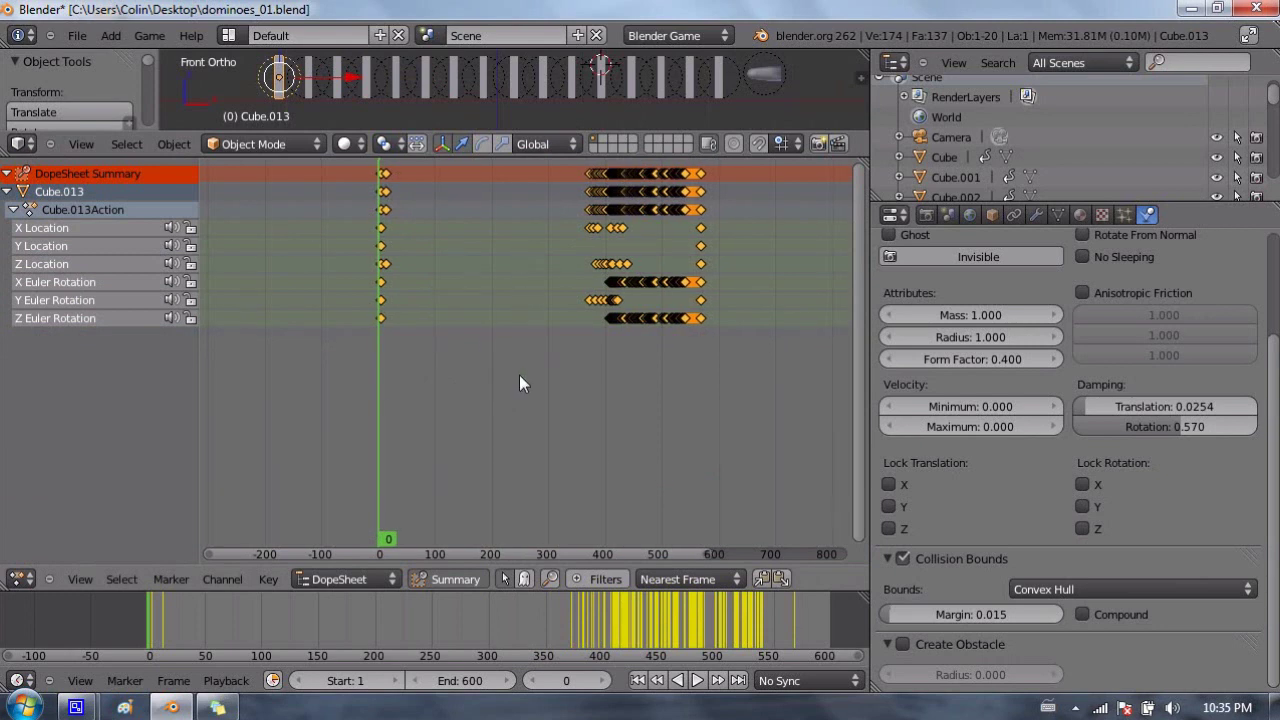
pyautogui.rightClick(311, 72)
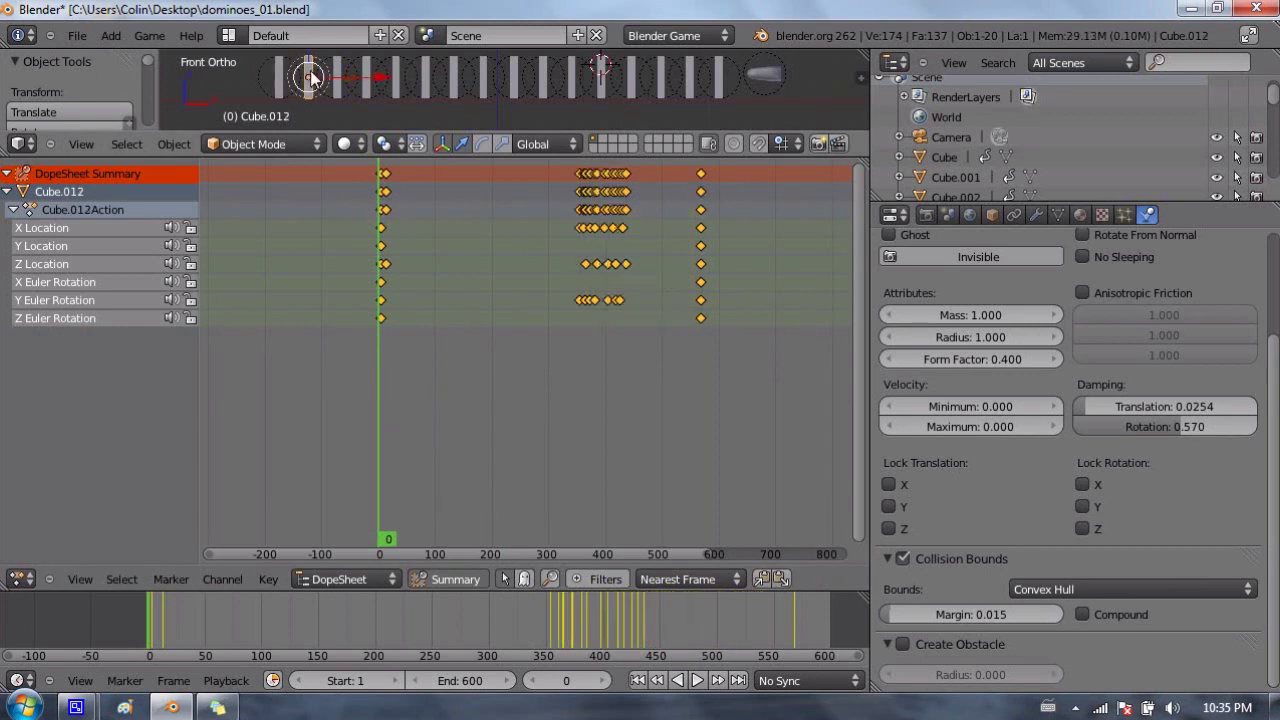
pyautogui.rightClick(341, 82)
pyautogui.rightClick(363, 86)
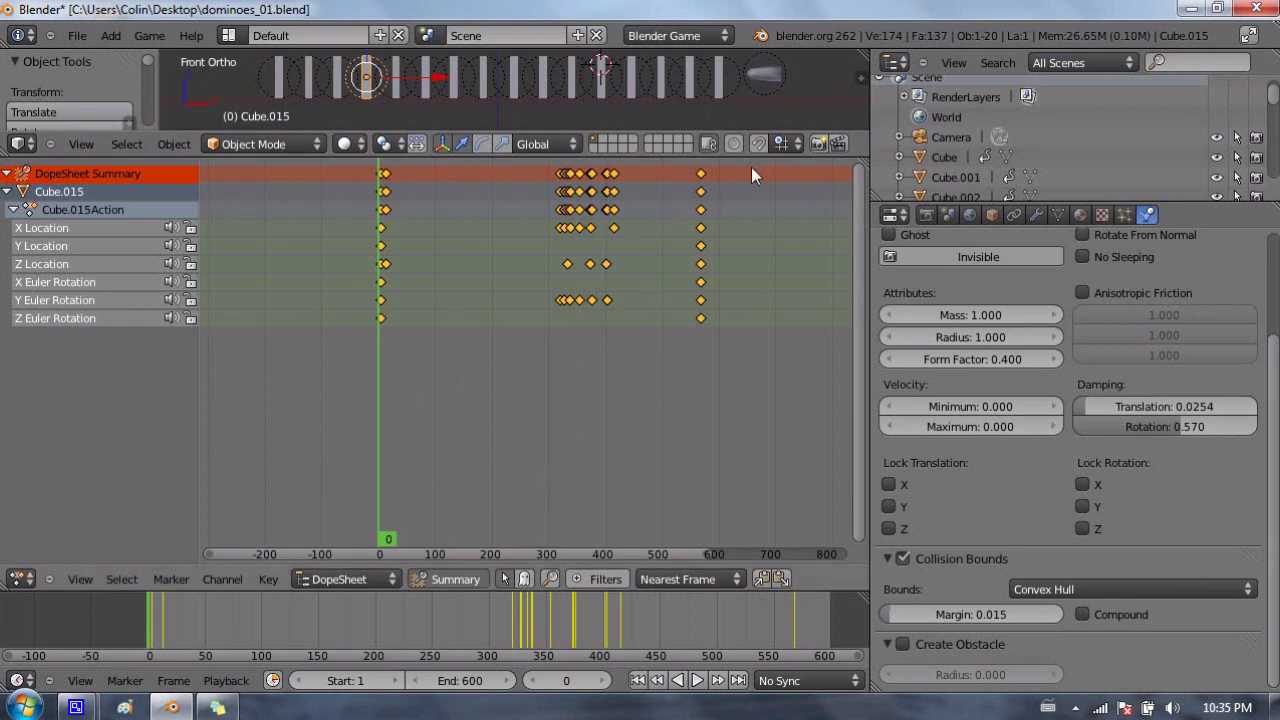
# Show all objects in the dope sheet again, select all their keyframes, and scale them in time from frame 0 by about 0.434.
pyautogui.click(504, 579)
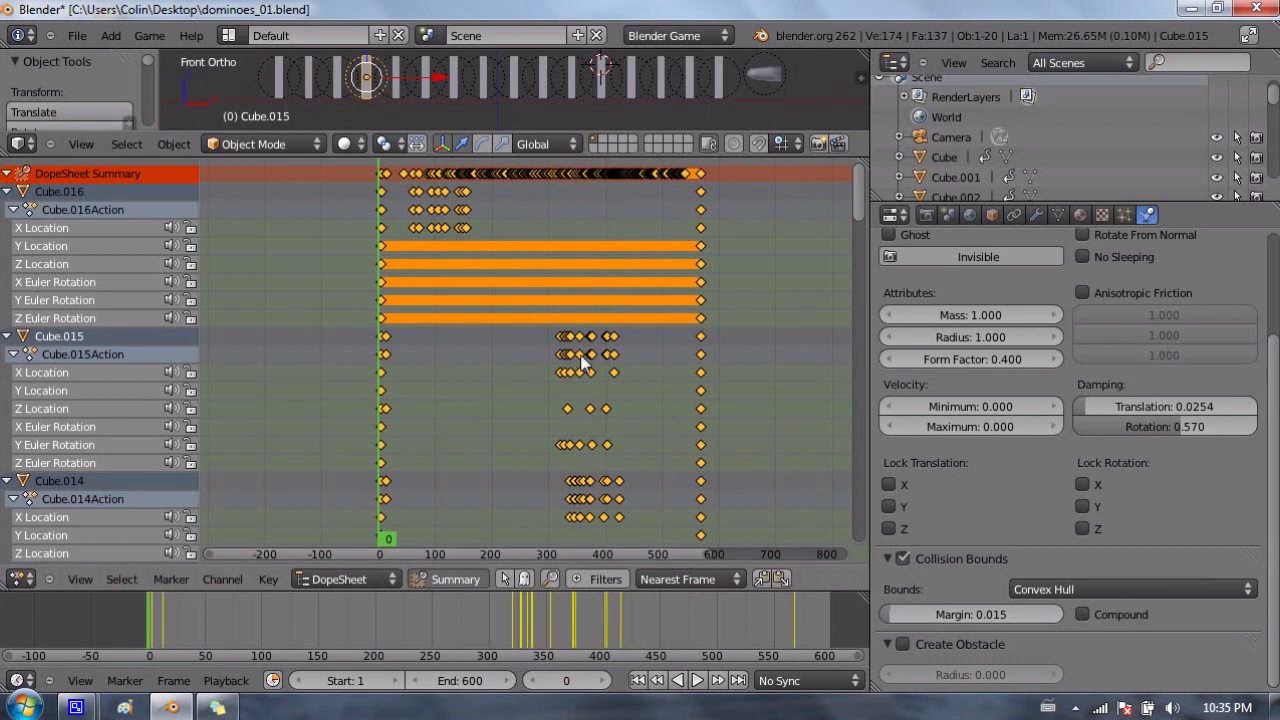
pyautogui.press('a')
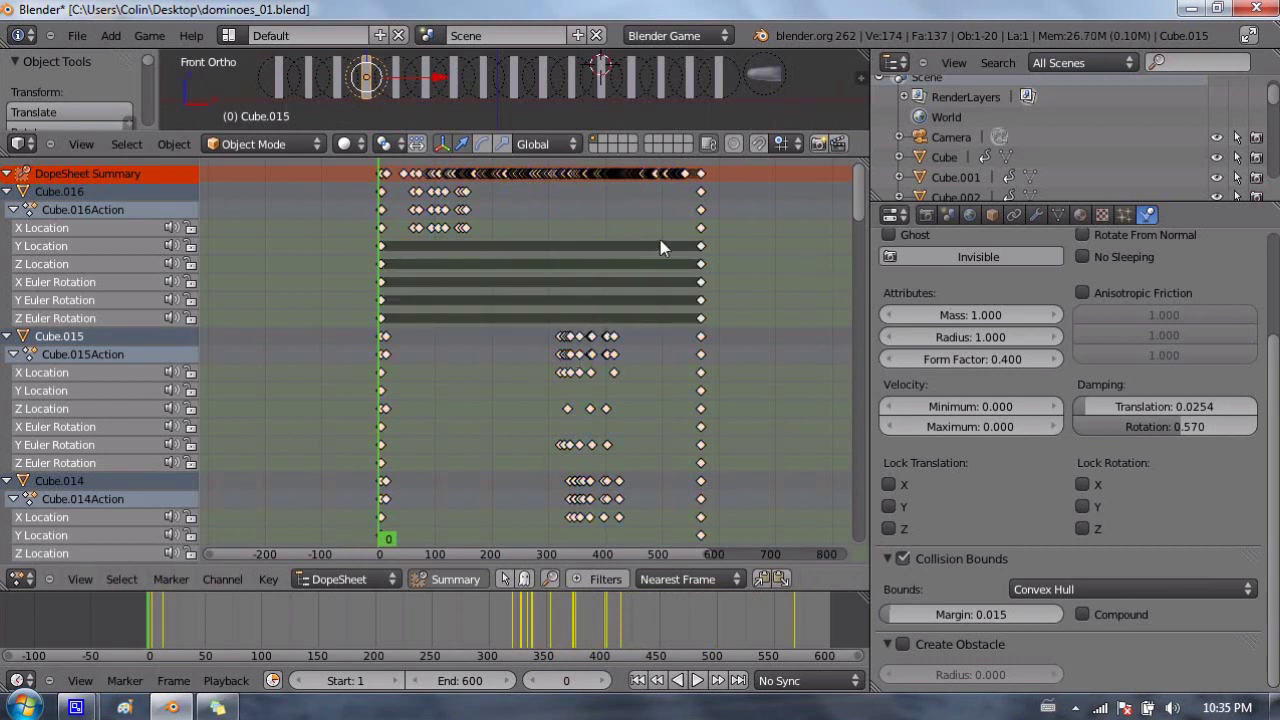
pyautogui.press('a')
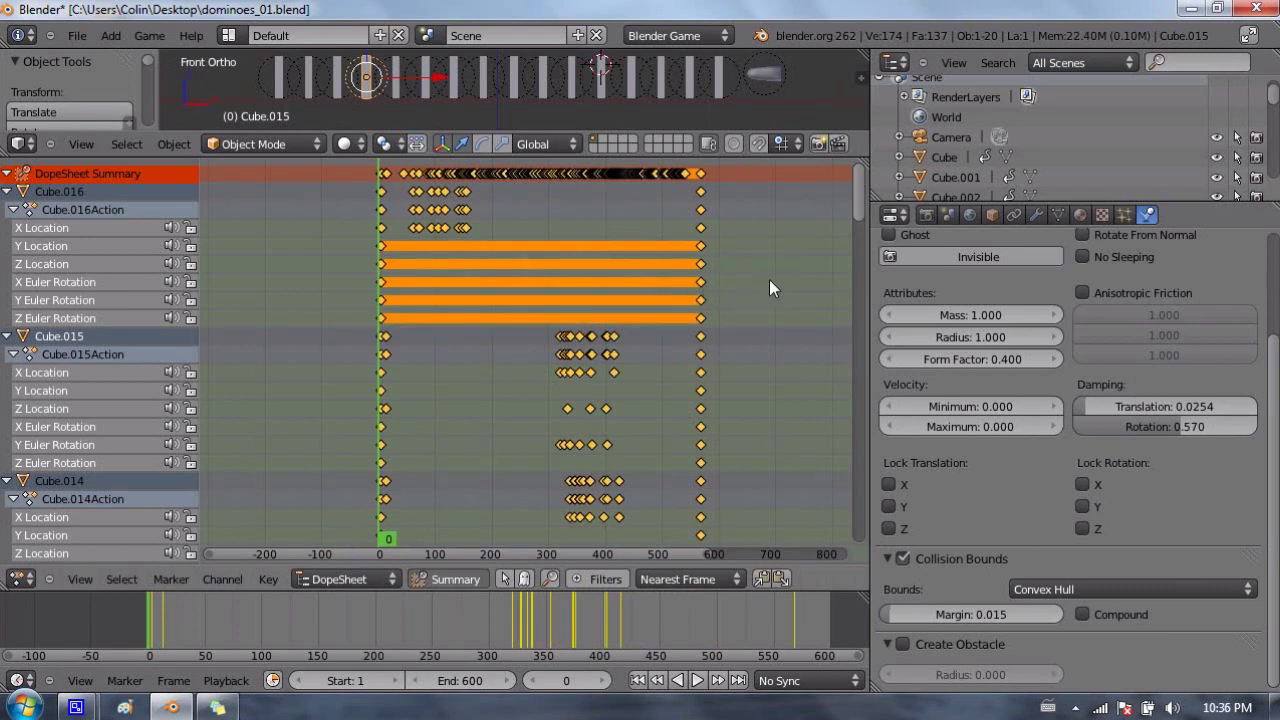
pyautogui.press('s')
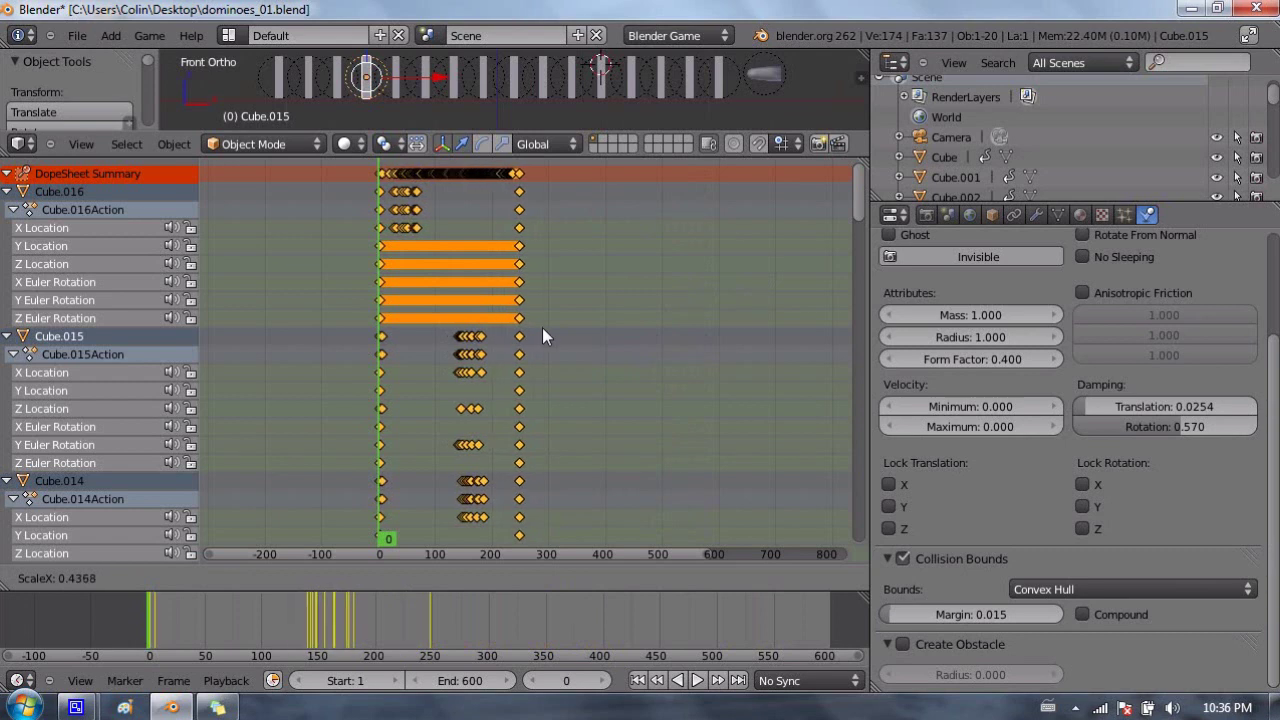
pyautogui.click(541, 327)
pyautogui.scroll(4, 480, 310)
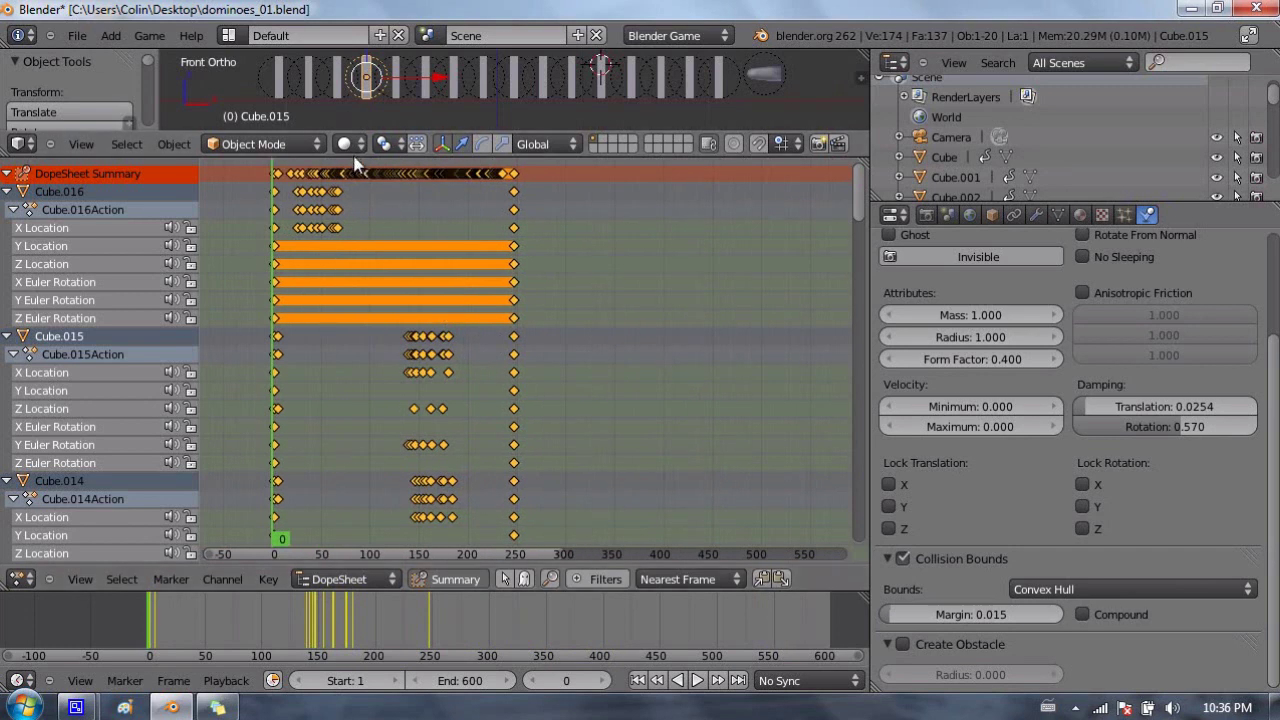
# Enlarge the 3D view again and play back the sped-up domino fall from frame 0.
pyautogui.moveTo(355, 157); pyautogui.dragTo(360, 378)
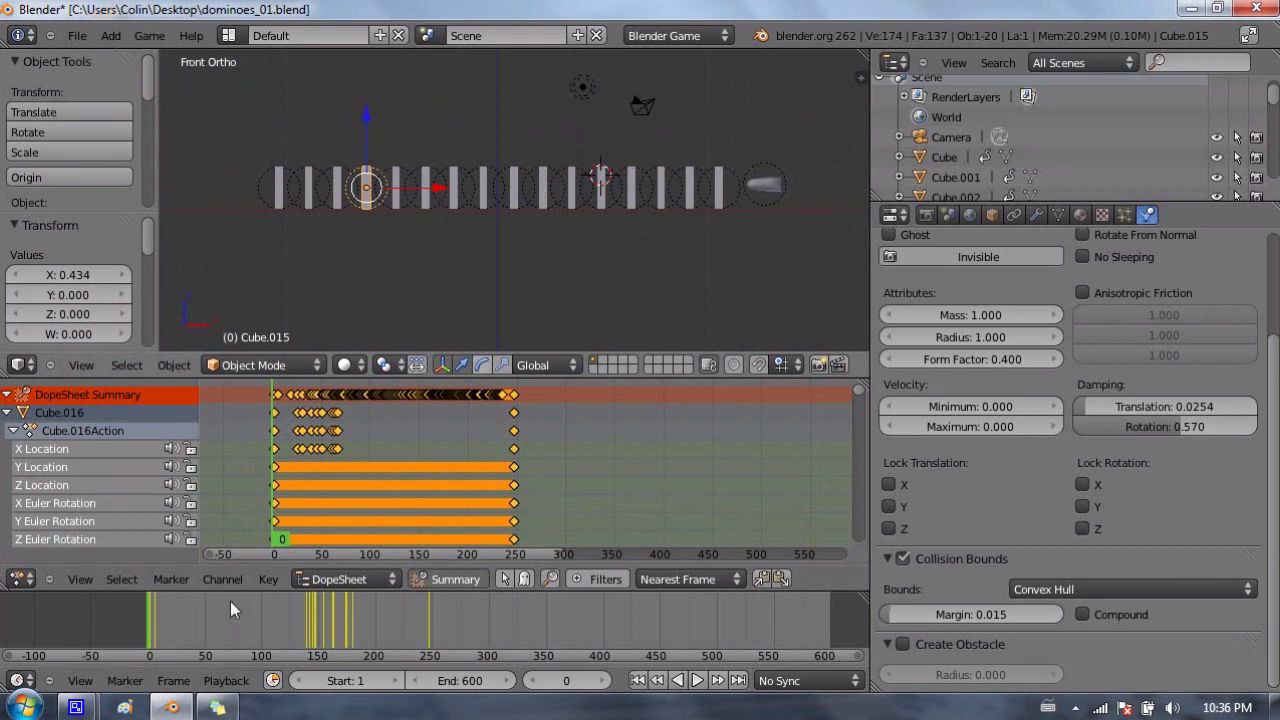
pyautogui.click(445, 304)
pyautogui.hotkey('alt', 'a')
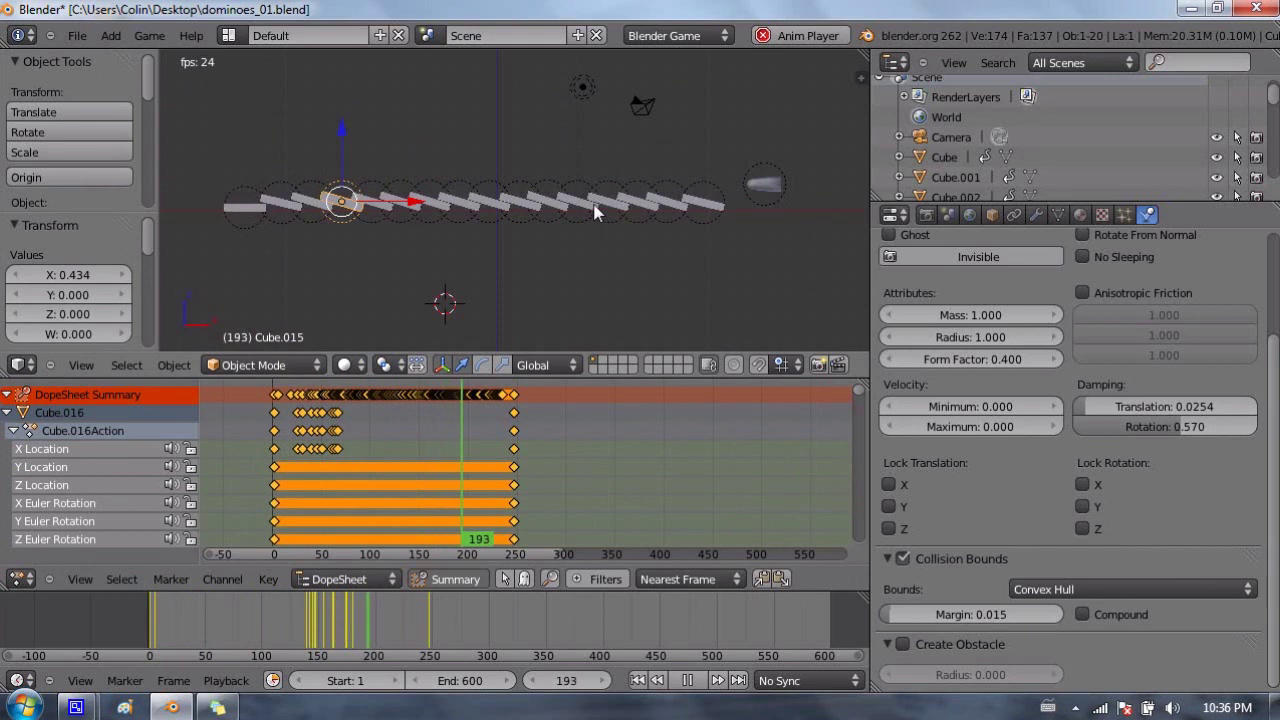
pyautogui.press('Escape')
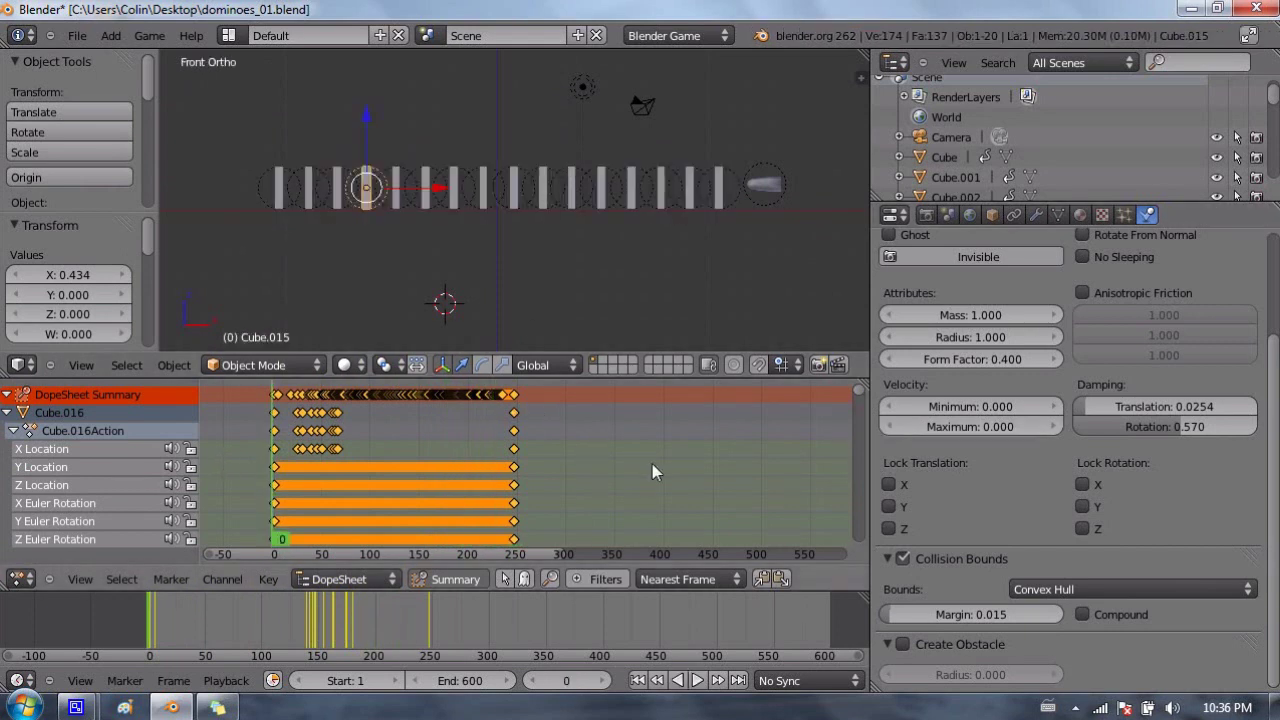
# Compress all keyframes further toward frame 0, scaling them in time by about 0.372.
pyautogui.press('s')
pyautogui.click(415, 448)
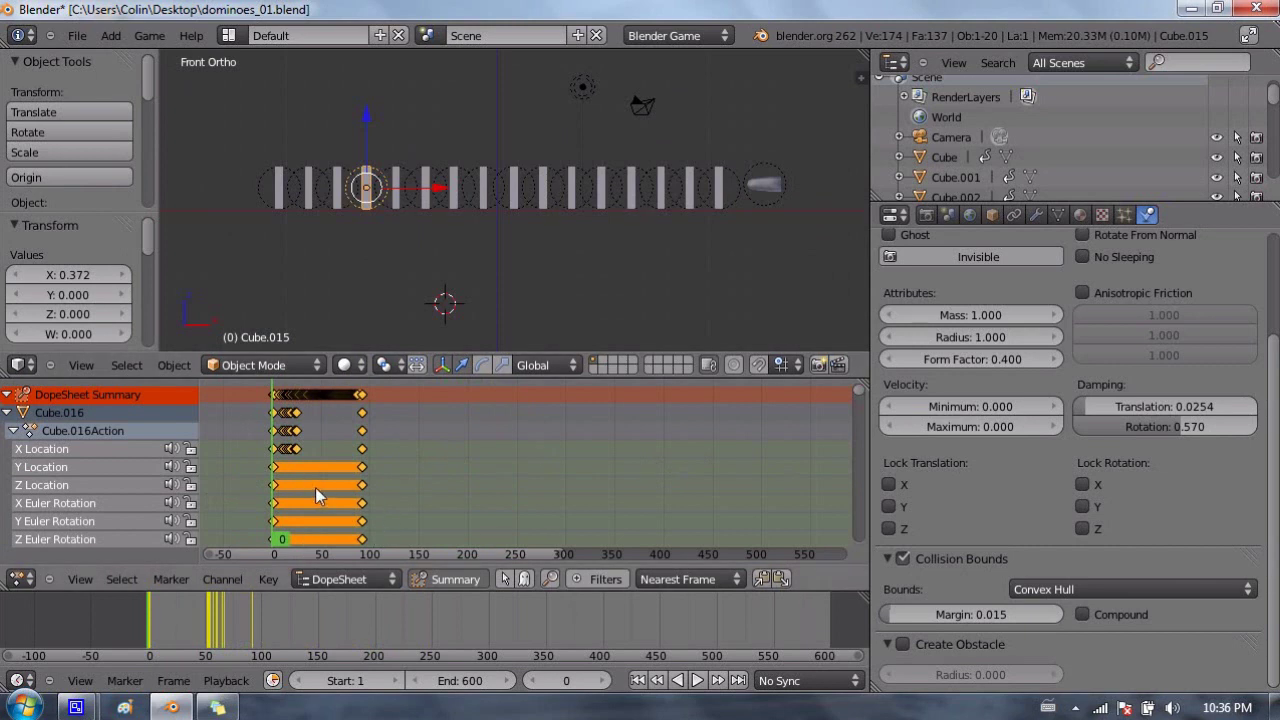
pyautogui.click(617, 468)
pyautogui.press('s')
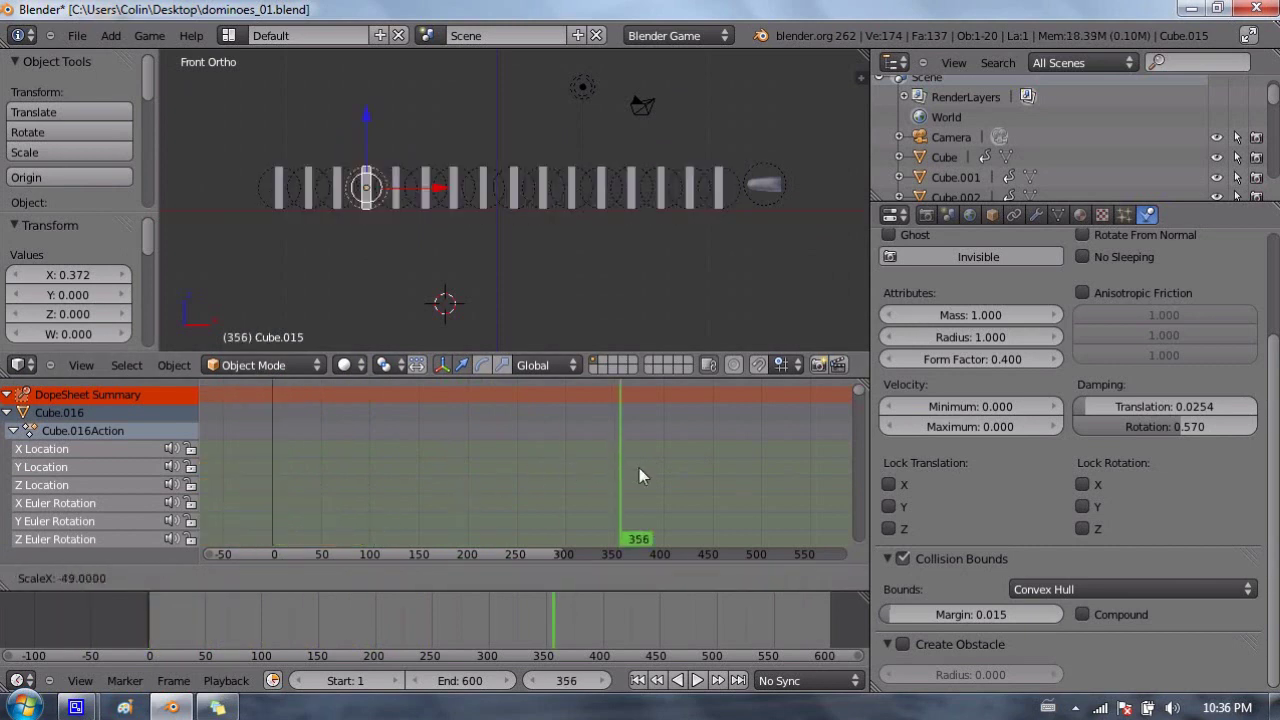
pyautogui.click(672, 470)
pyautogui.hotkey('ctrl', 'z')
pyautogui.moveTo(519, 465); pyautogui.dragTo(268, 486)
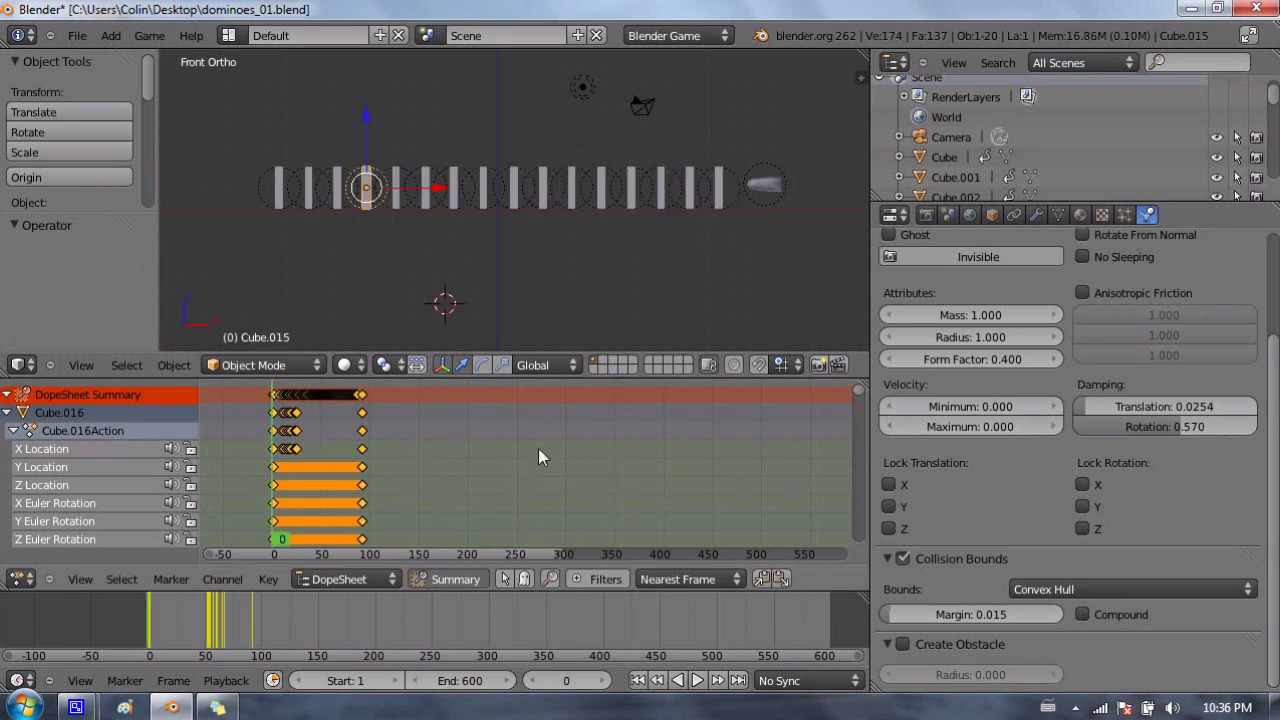
# Scale all keyframes in time from frame 0 by about 0.909 and play back the faster domino fall.
pyautogui.press('s')
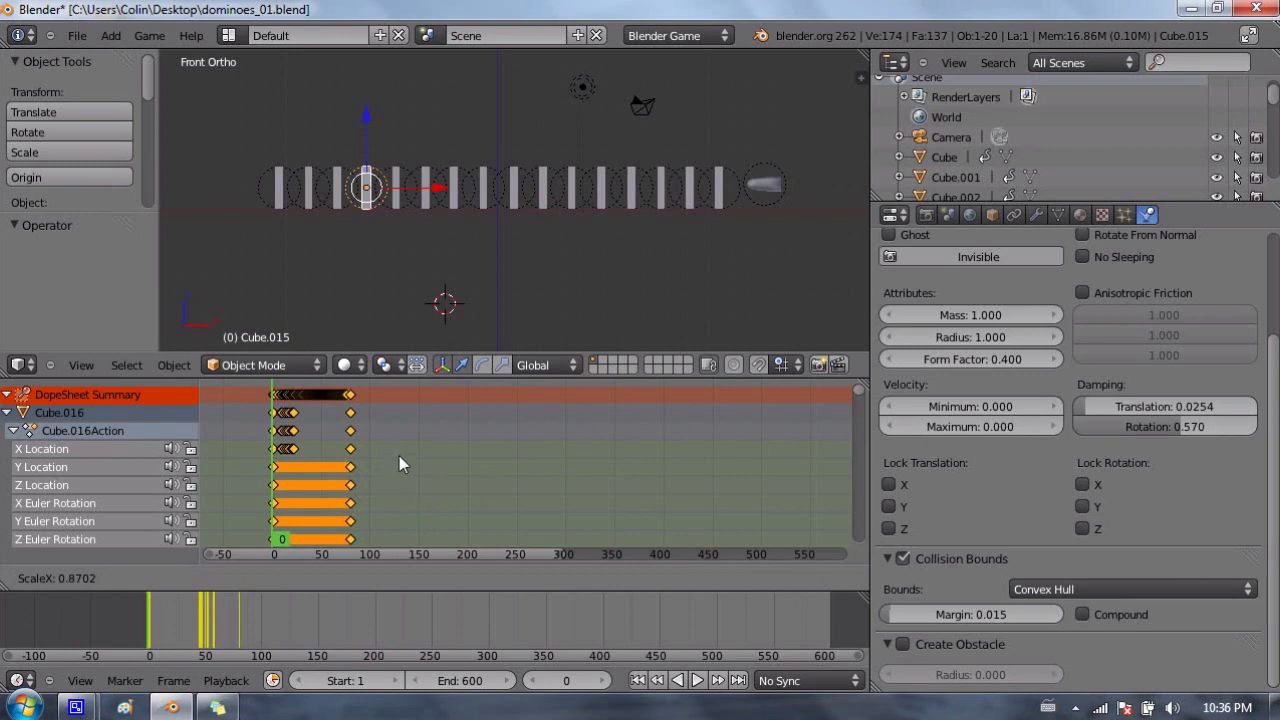
pyautogui.click(449, 252)
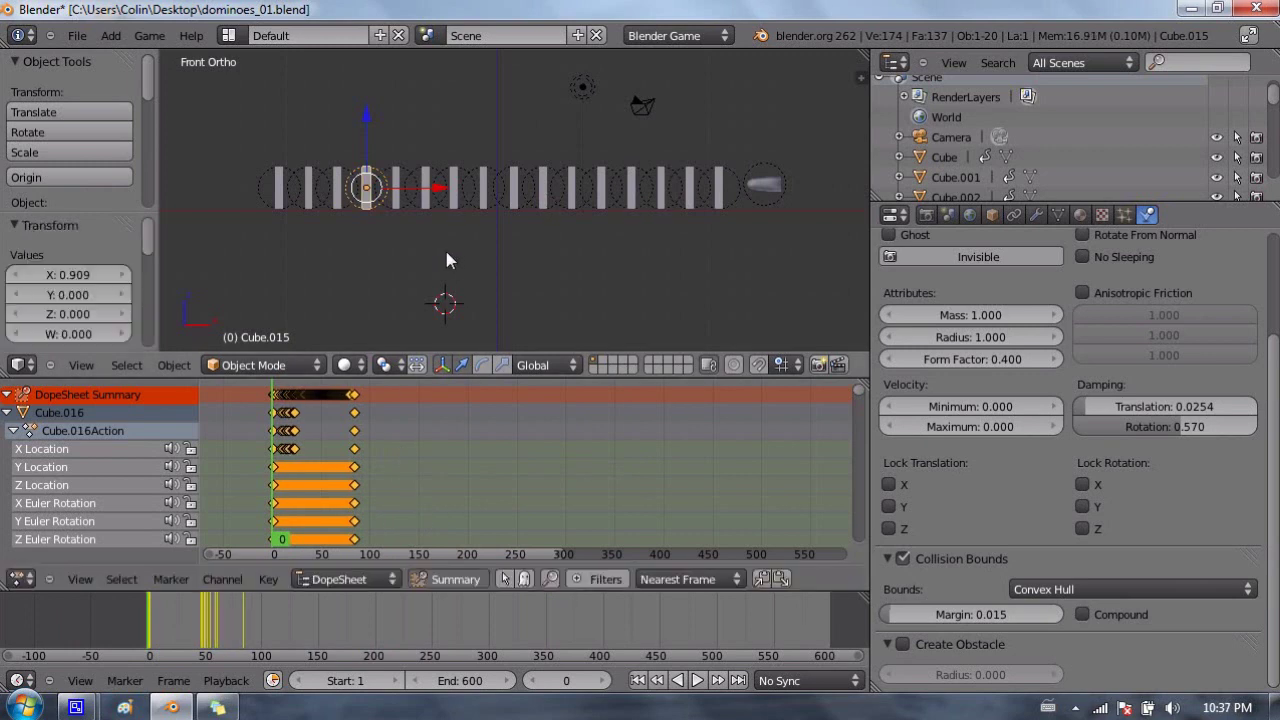
pyautogui.hotkey('alt', 'a')
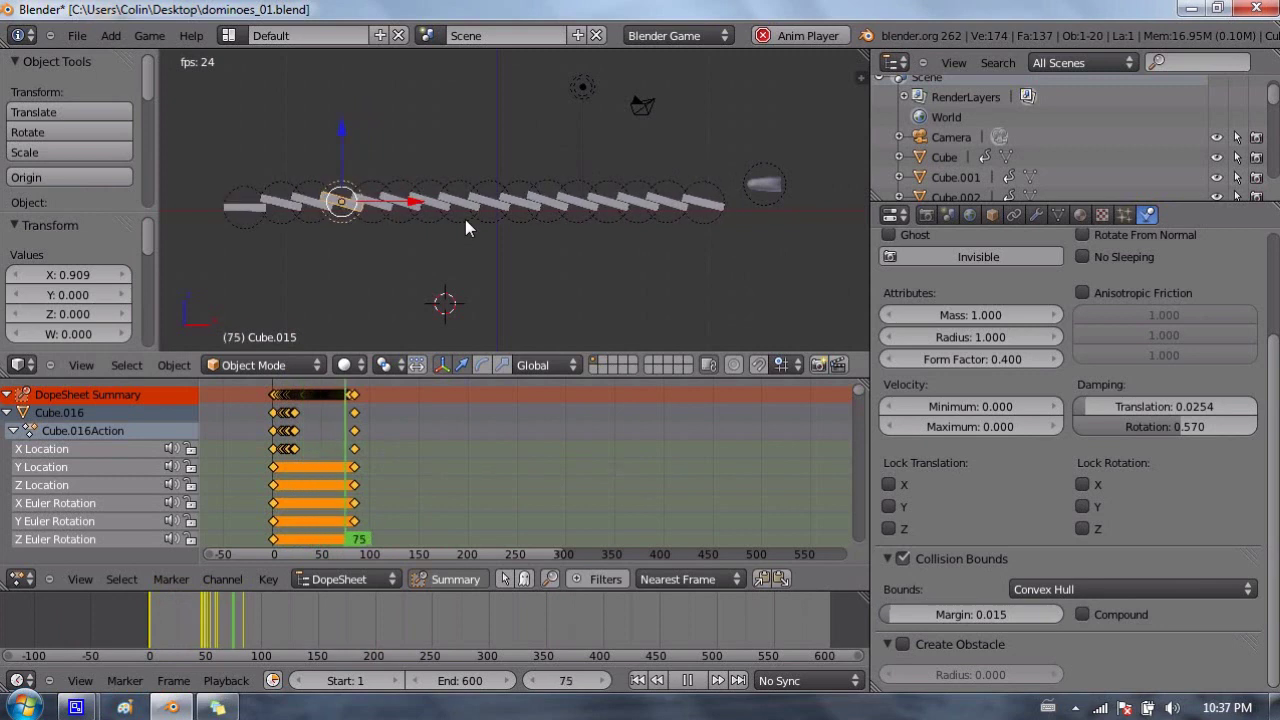
pyautogui.press('Escape')
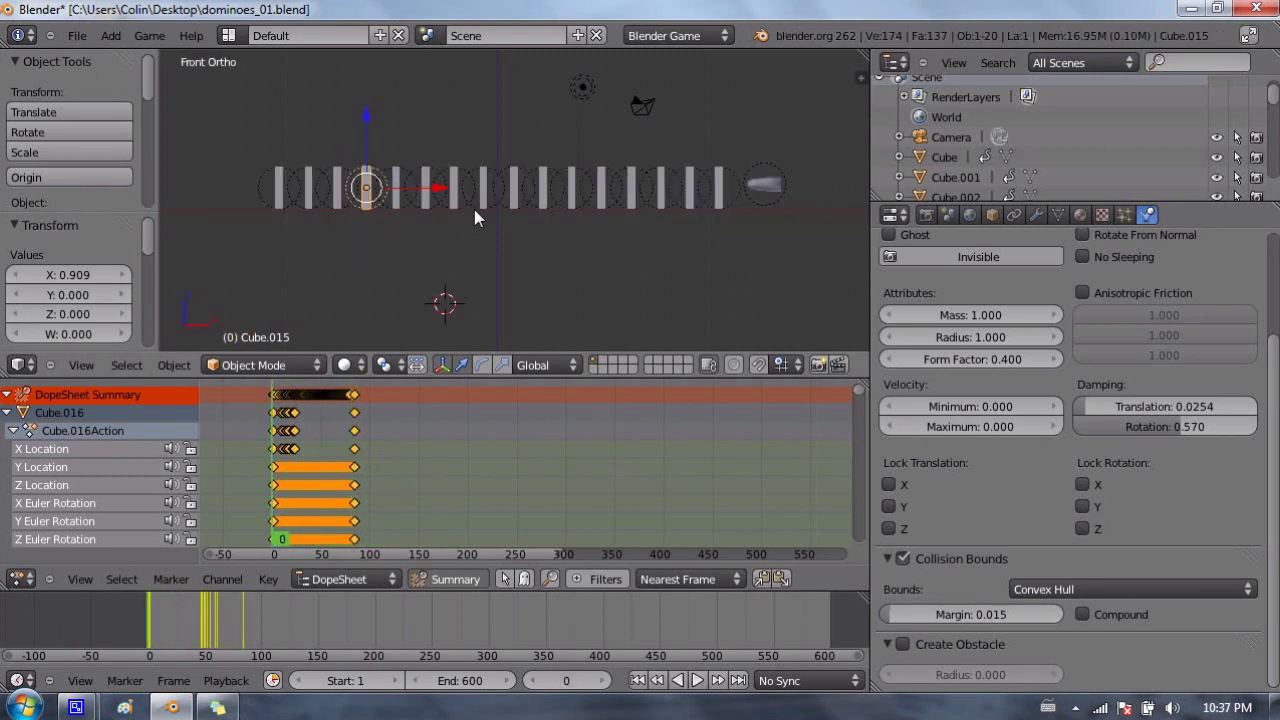